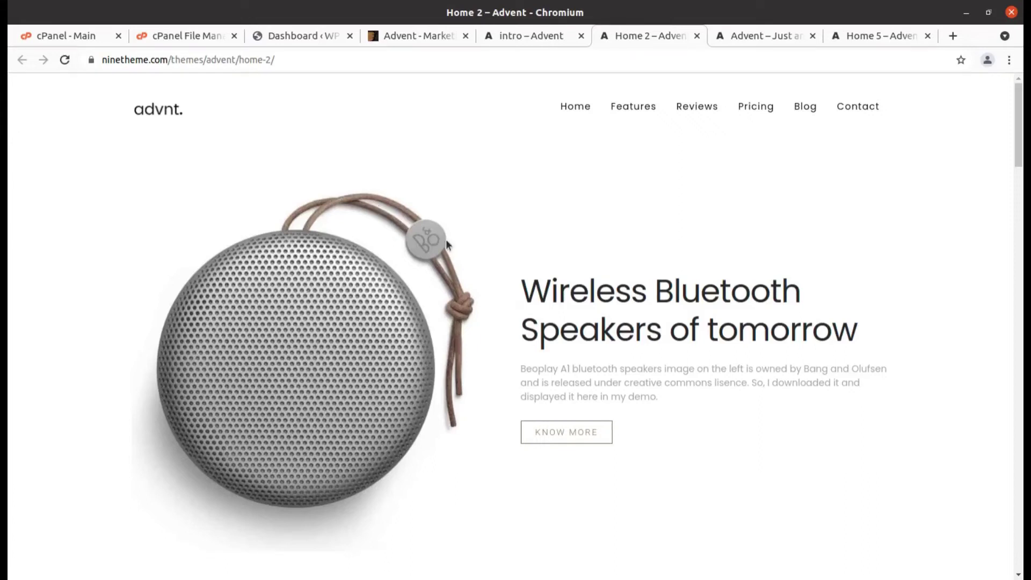
Scroll through the Home 2 Advent demo page
scroll(446, 240, "down", 6)
scroll(446, 245, "down", 4)
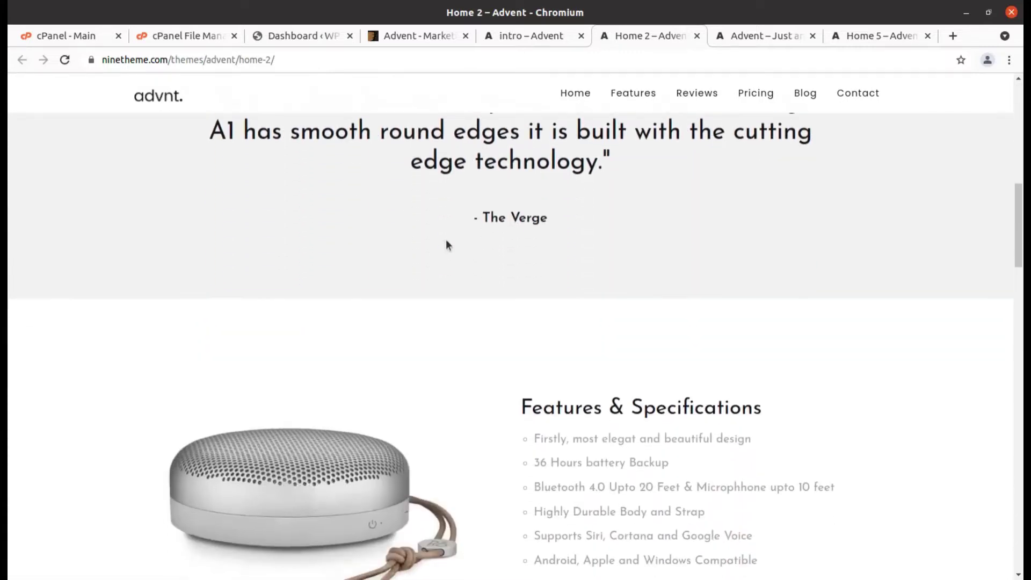
scroll(446, 245, "down", 6)
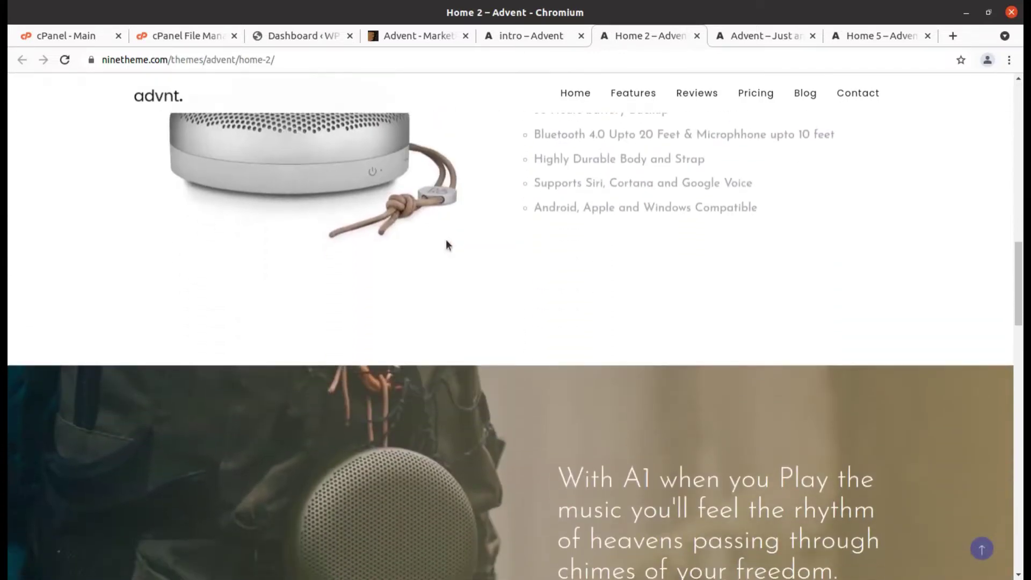
scroll(446, 245, "down", 7)
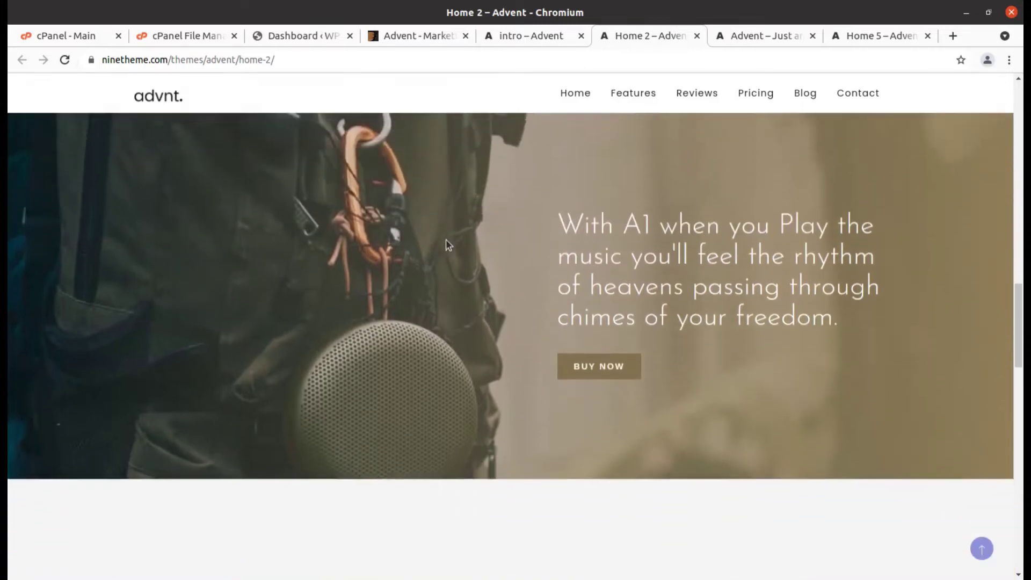
scroll(446, 240, "down", 5)
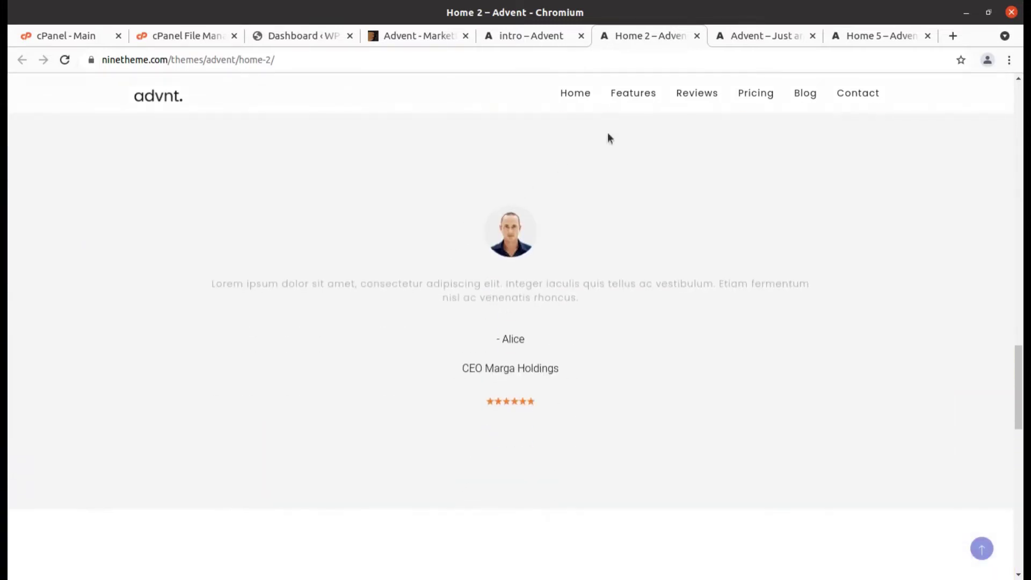
Browse the main Advent and Home 5 demo pages, then return to the ThemeForest Advent page
left_click(756, 37)
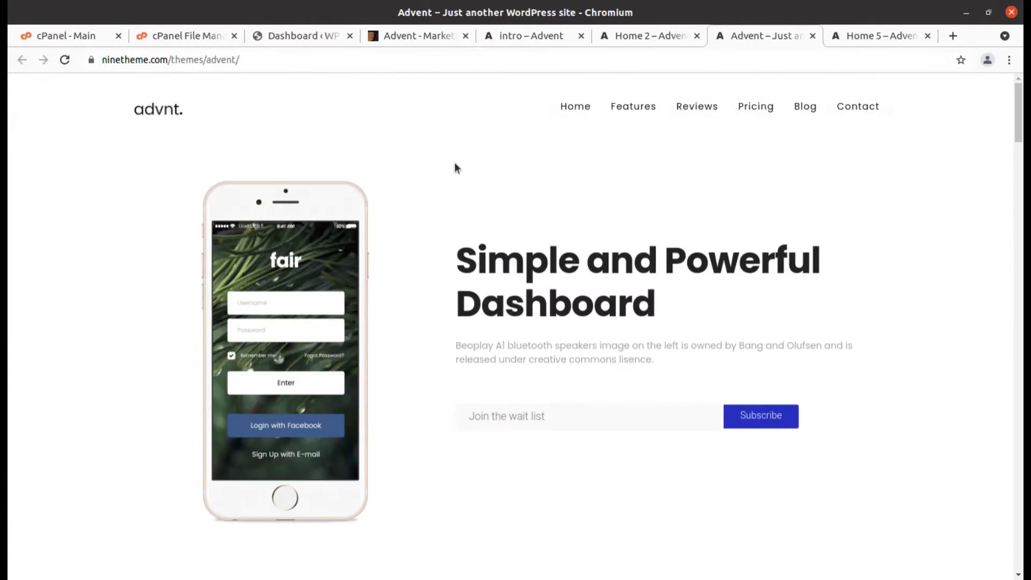
scroll(455, 168, "down", 14)
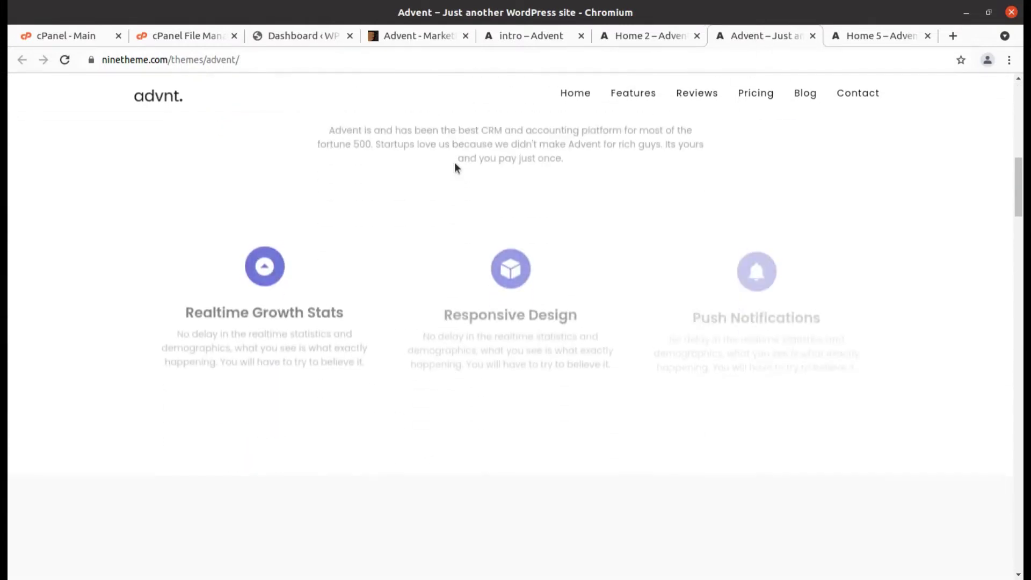
scroll(454, 164, "down", 13)
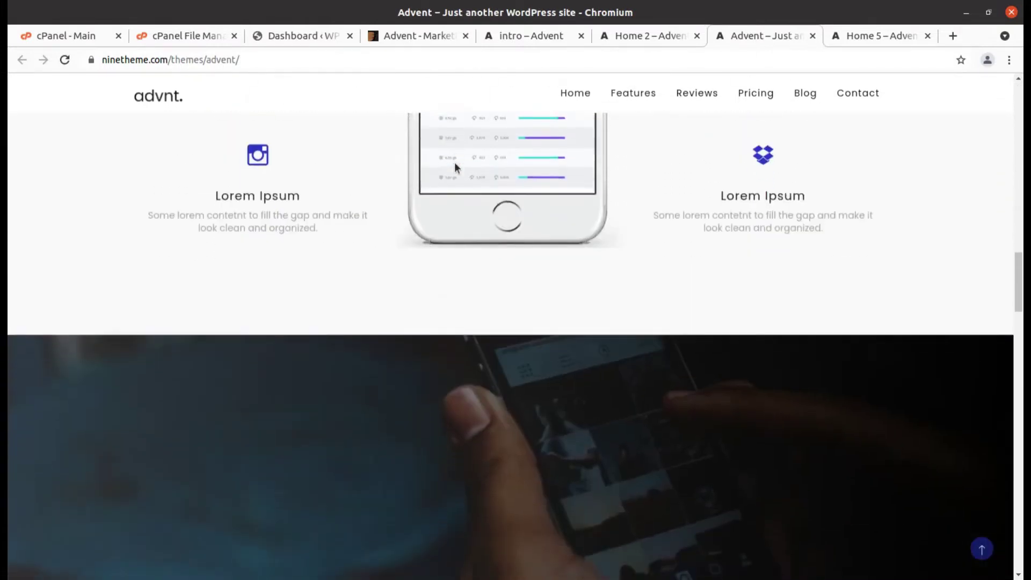
left_click(875, 36)
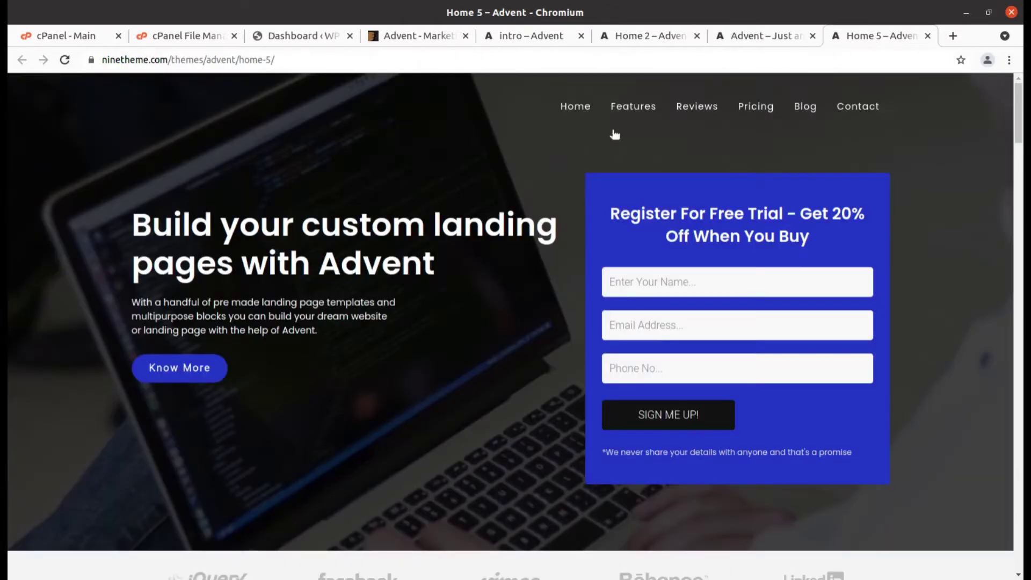
scroll(460, 191, "down", 10)
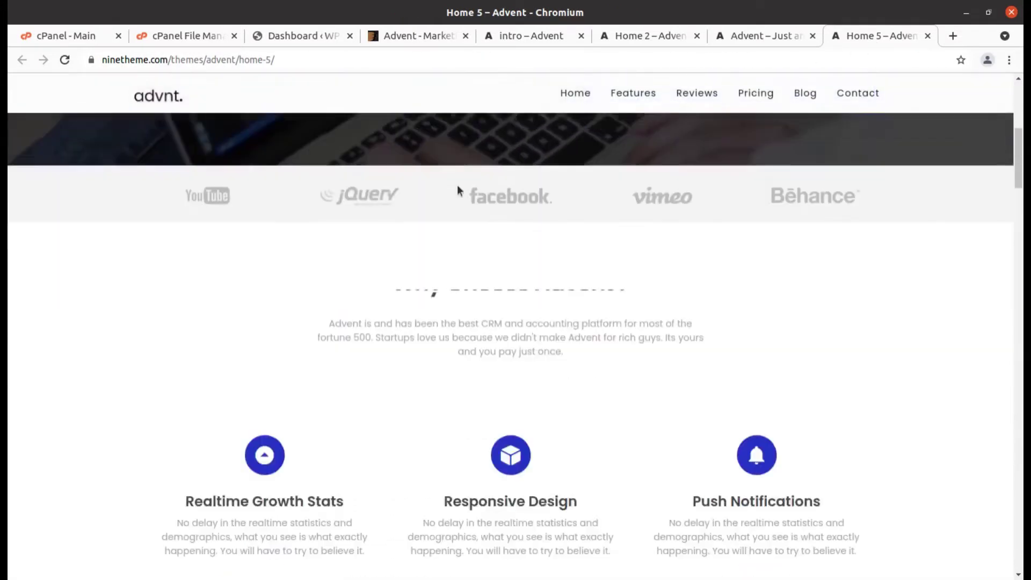
scroll(457, 185, "down", 3)
scroll(457, 185, "down", 5)
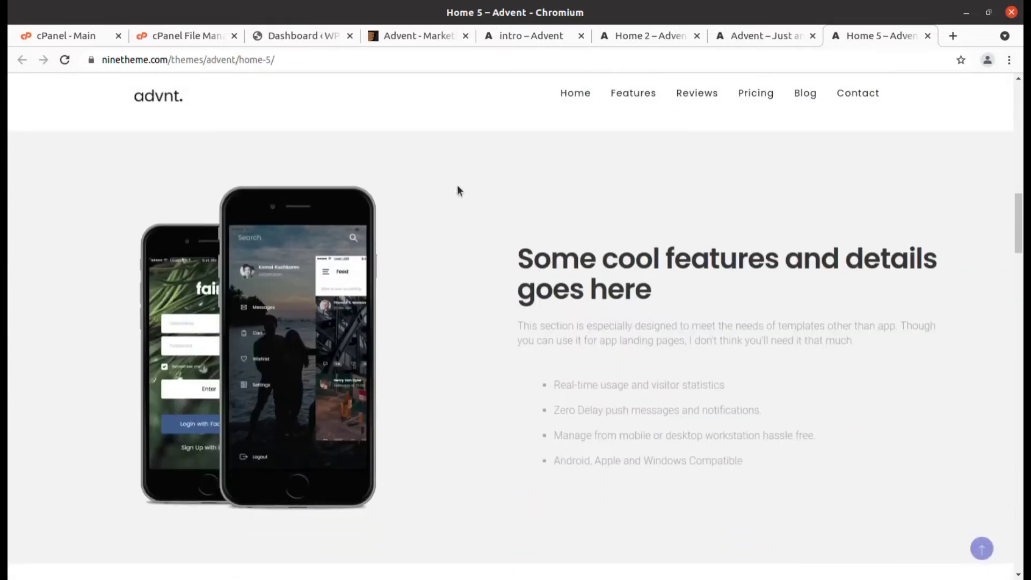
left_click(418, 35)
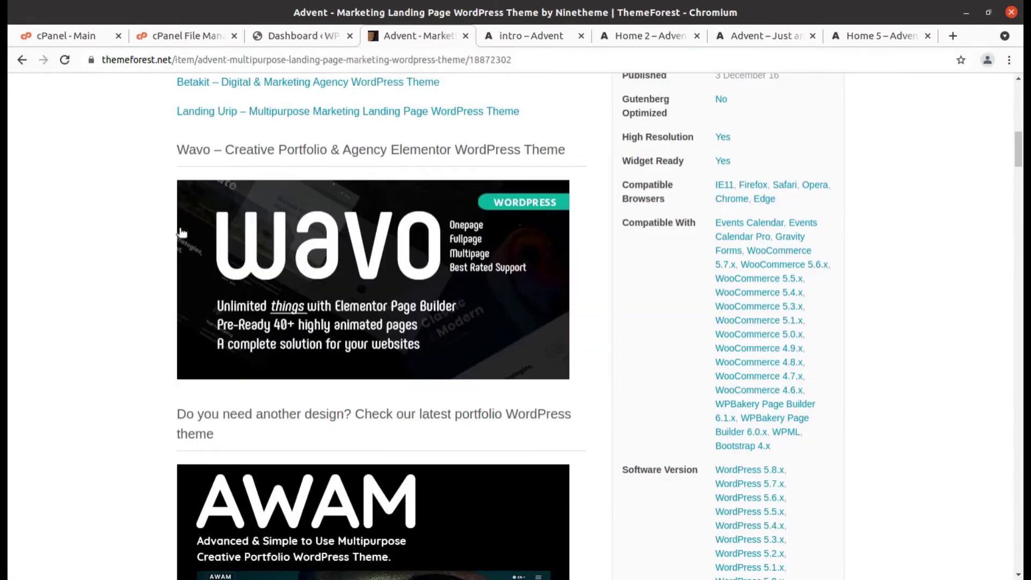
Look over the Advent intro page listing the available demos
scroll(180, 230, "up", 5)
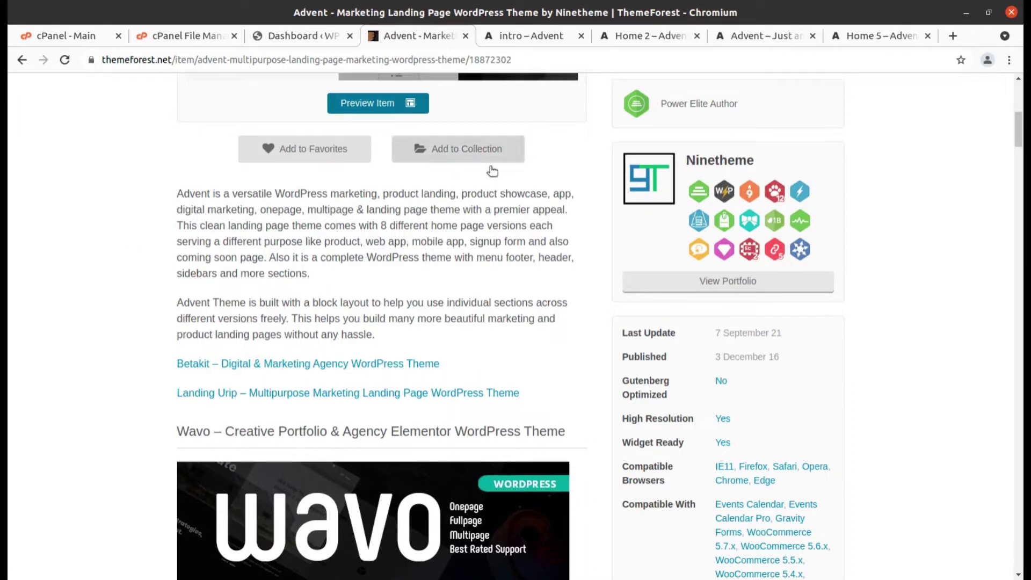
scroll(502, 153, "up", 3)
left_click(524, 36)
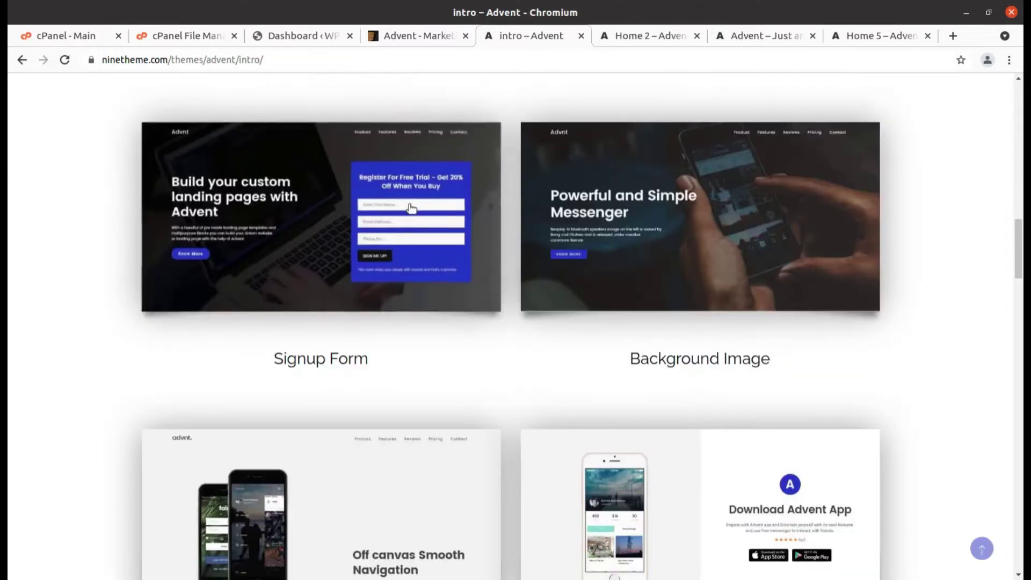
scroll(89, 258, "up", 5)
scroll(89, 261, "up", 7)
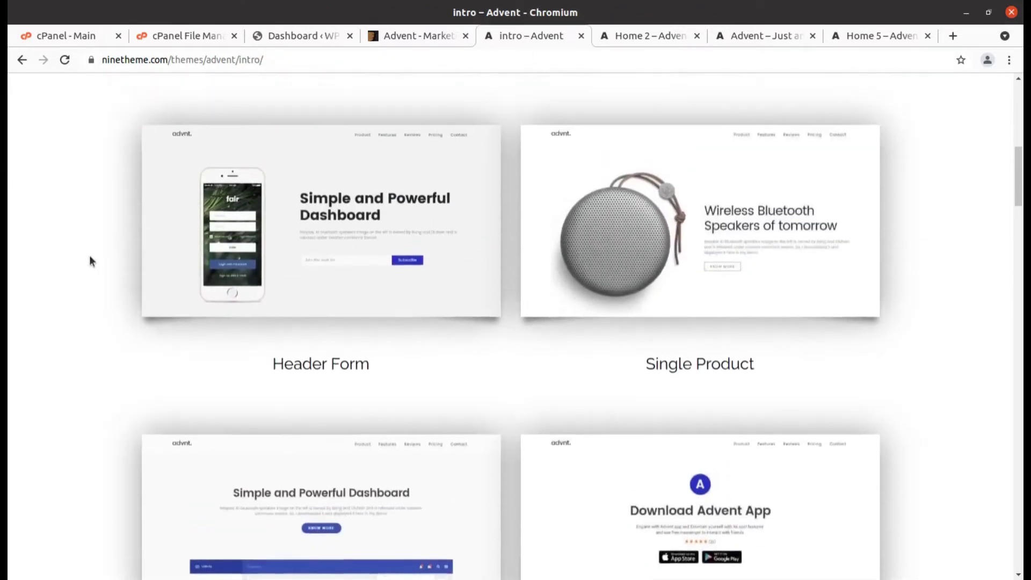
scroll(732, 255, "down", 2)
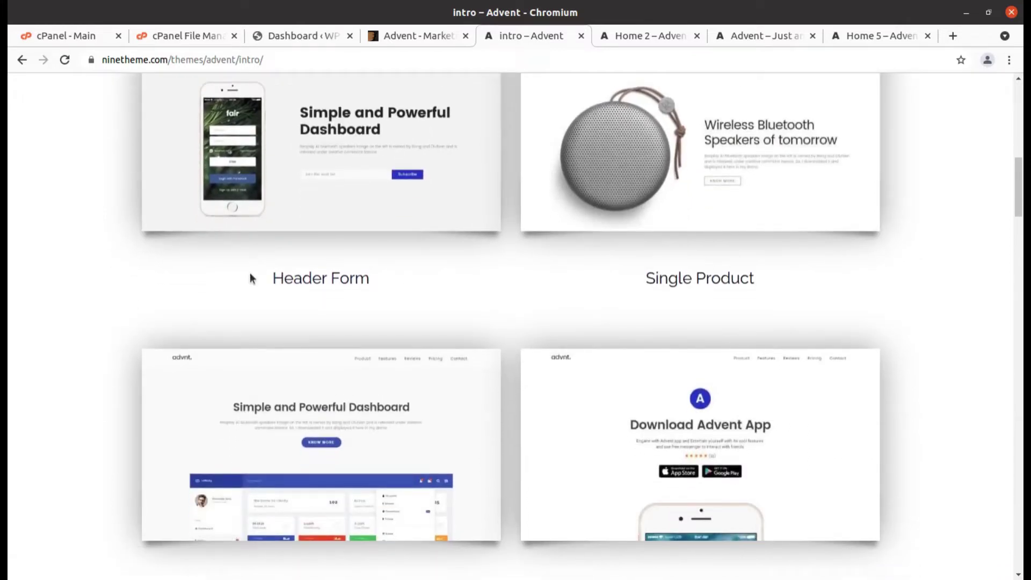
Switch through the Home 2, main Advent and Home 5 demo pages
left_click(644, 46)
scroll(588, 216, "up", 10)
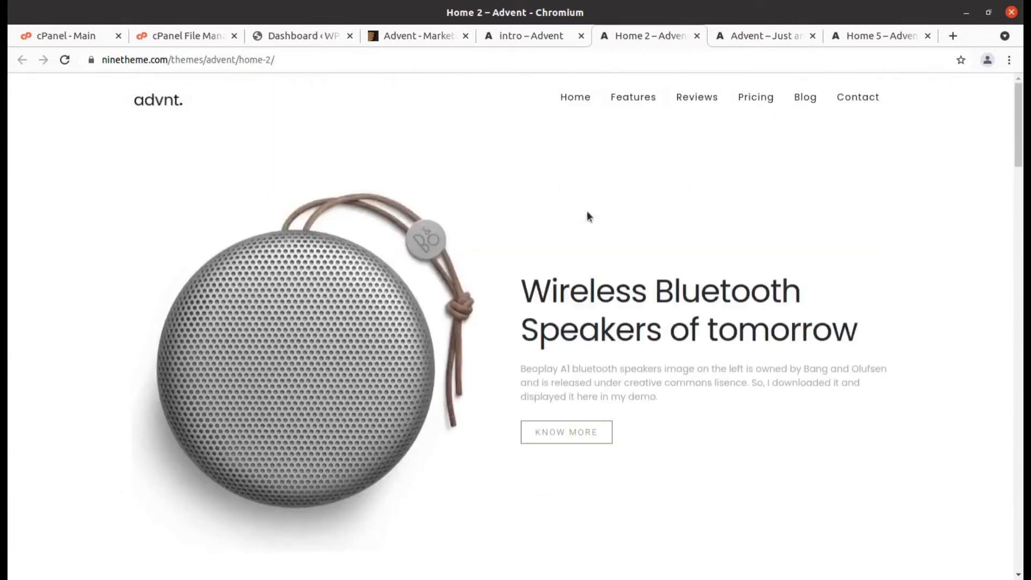
left_click(760, 36)
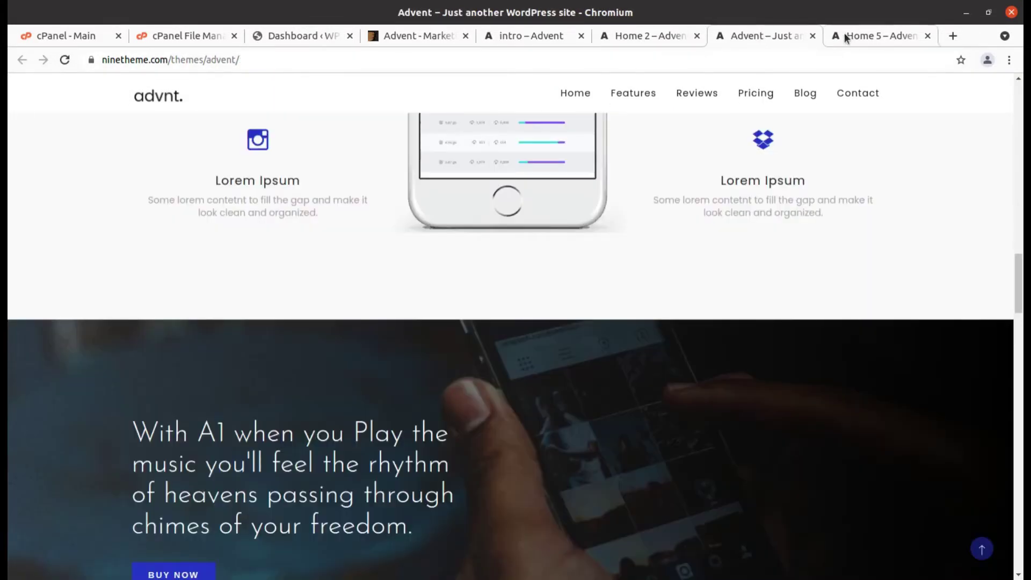
left_click(839, 35)
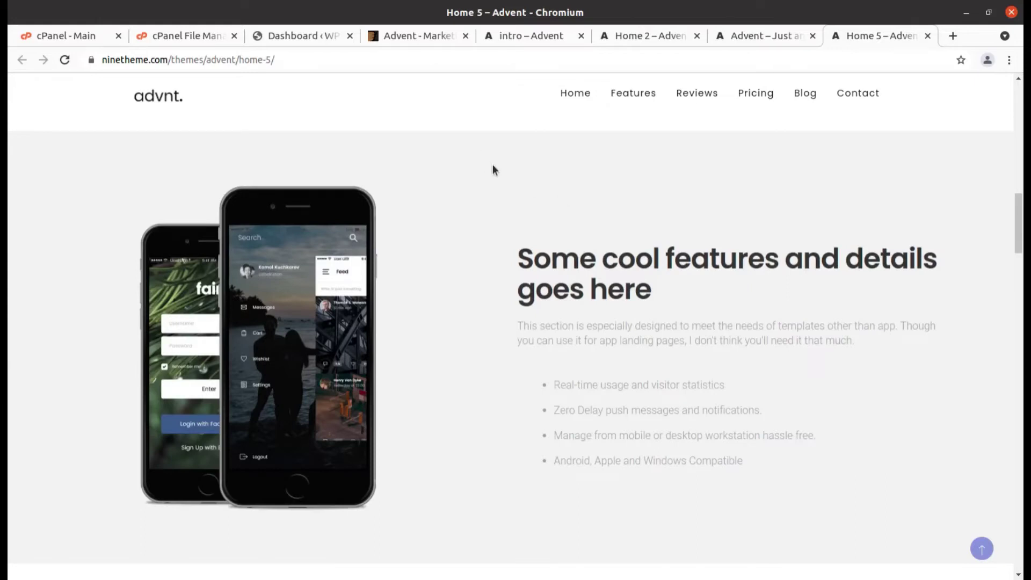
scroll(490, 173, "down", 10)
Visit the demo's Features, Reviews, Pricing and Blog sections, then return to ThemeForest
left_click(635, 93)
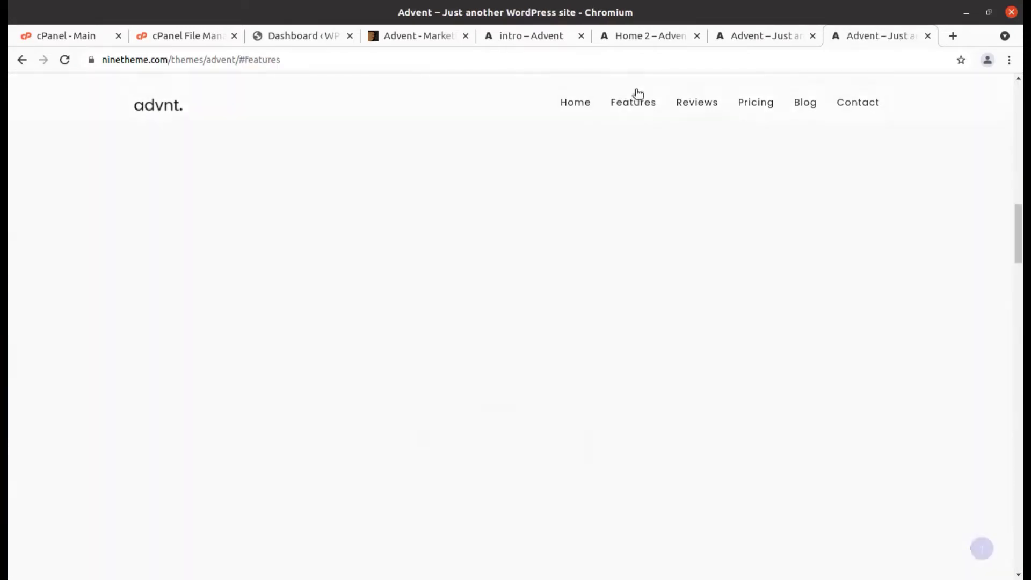
left_click(696, 95)
left_click(740, 97)
left_click(801, 101)
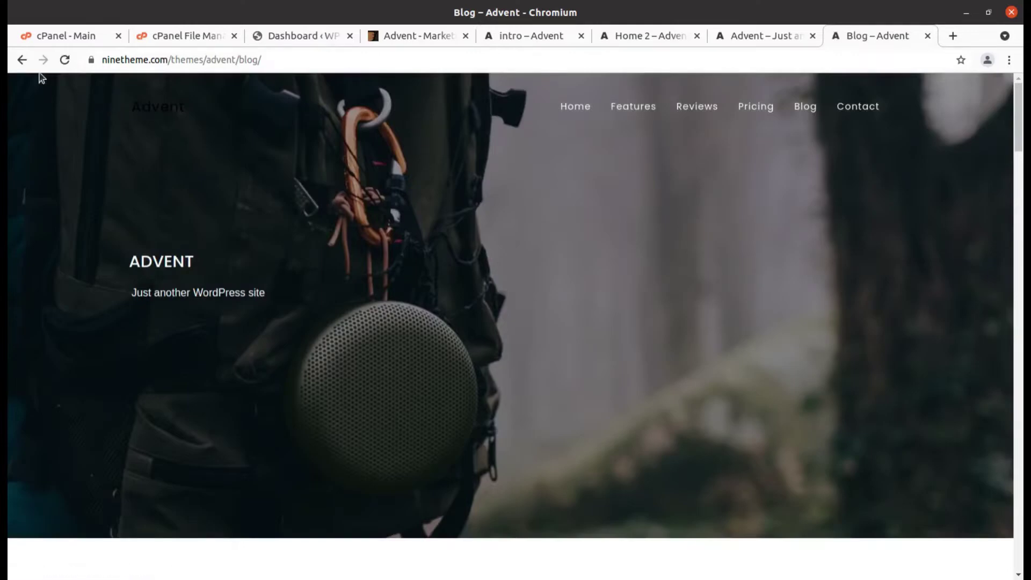
left_click(21, 60)
left_click(400, 37)
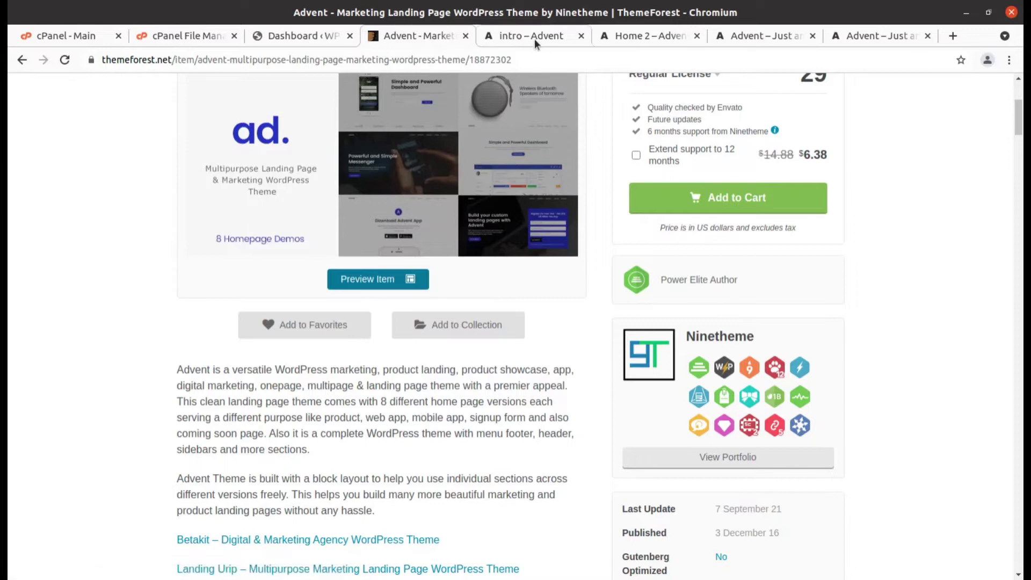
Highlight the item's published date, last update date, Ninetheme author and Power Elite Author badge
scroll(215, 396, "down", 2)
scroll(215, 396, "down", 2)
scroll(139, 408, "down", 2)
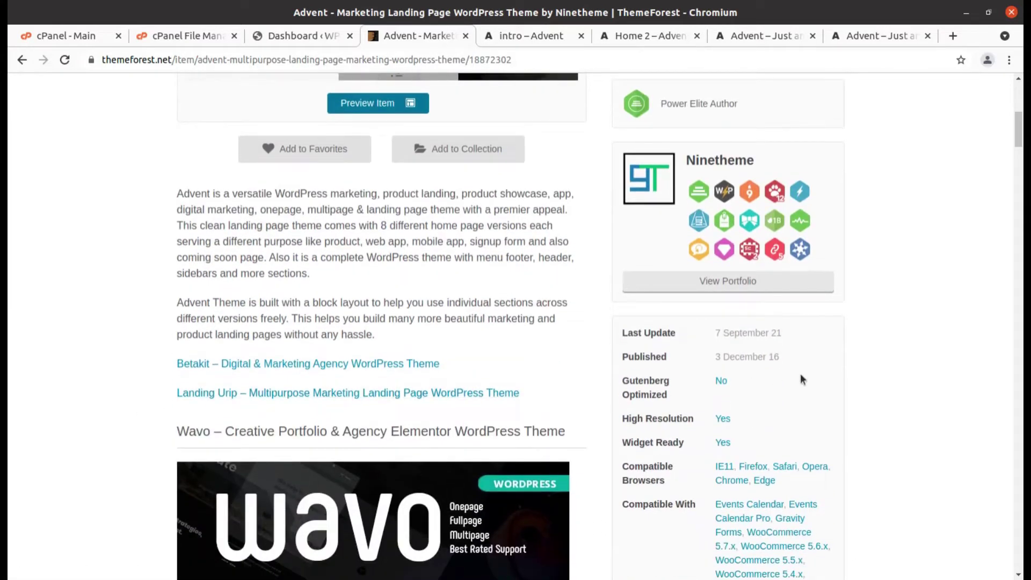
left_click_drag(800, 358, 700, 361)
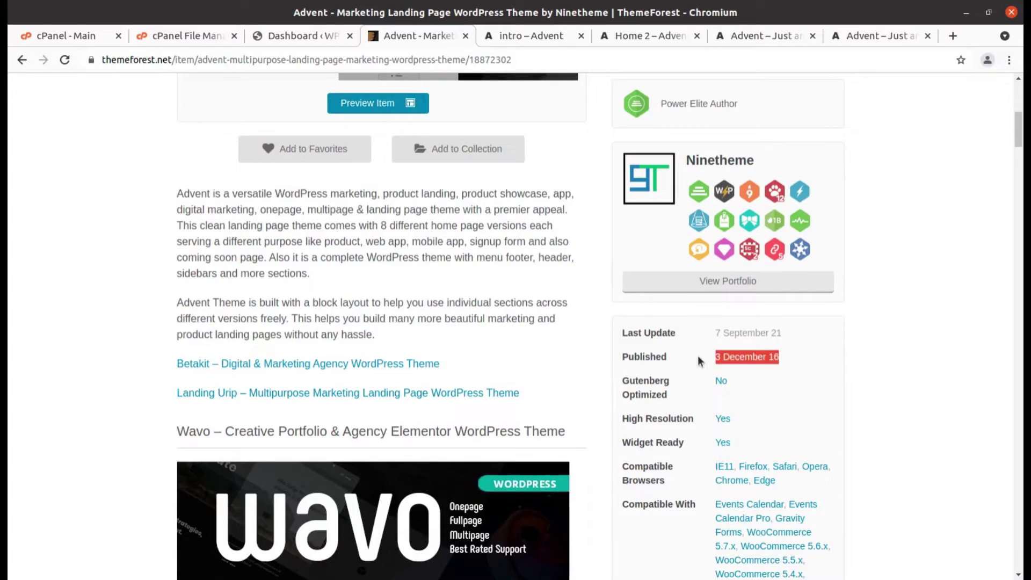
left_click_drag(785, 334, 713, 335)
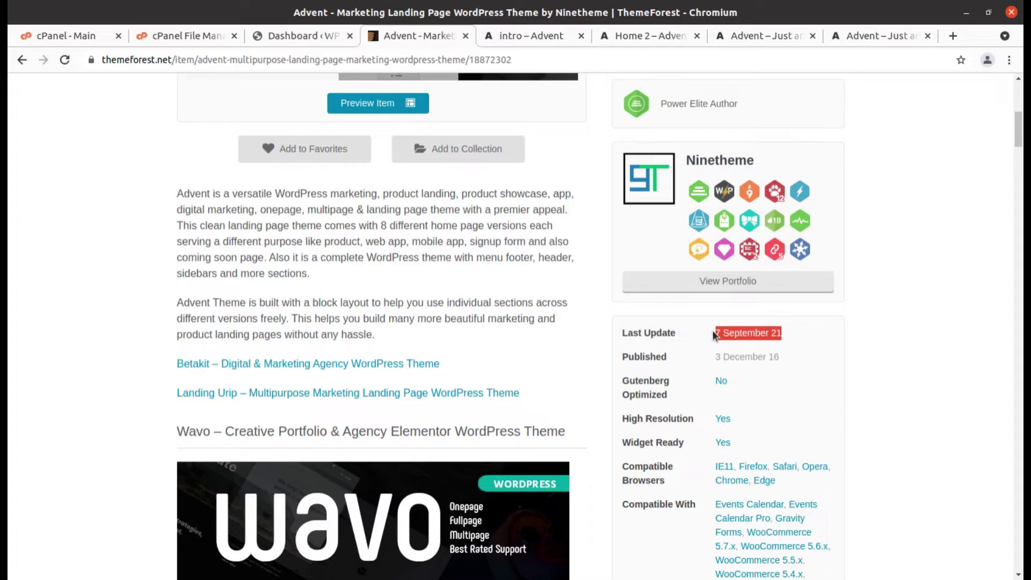
left_click_drag(758, 161, 685, 156)
left_click_drag(746, 103, 663, 101)
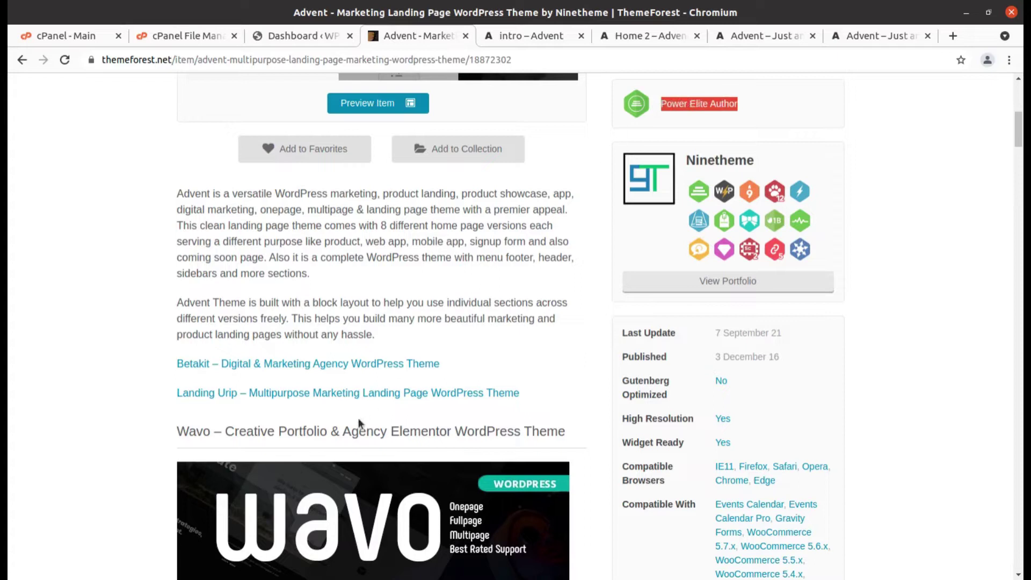
Read through the Advent feature list, then go back to the WordPress Dashboard
scroll(360, 424, "down", 5)
scroll(360, 424, "down", 1)
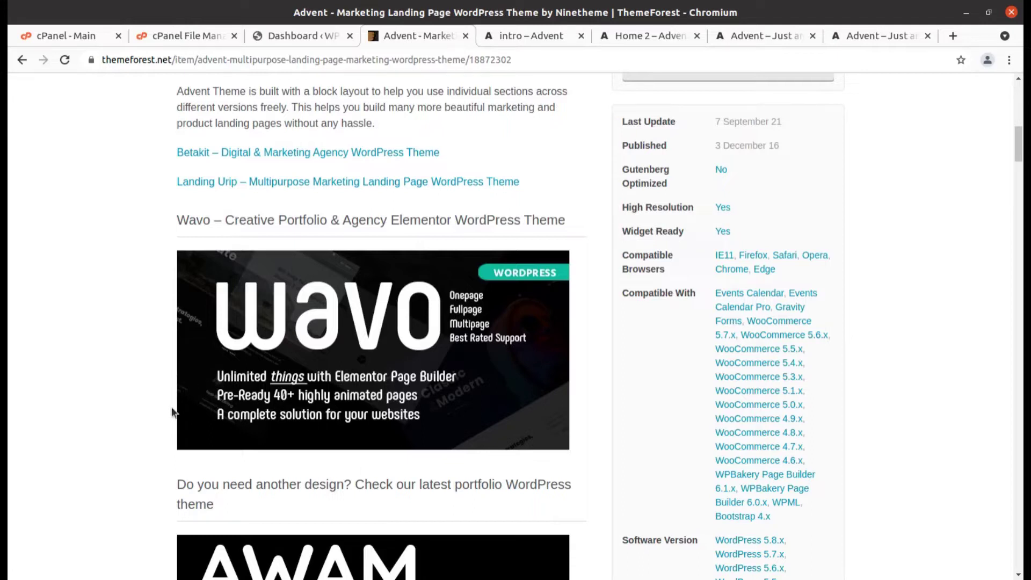
scroll(113, 463, "down", 7)
scroll(112, 463, "down", 4)
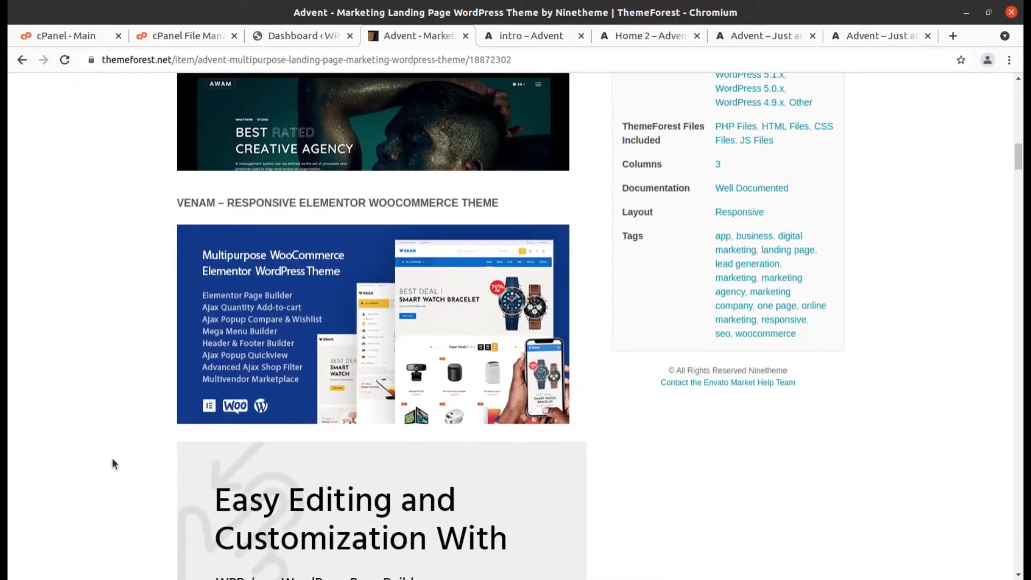
scroll(113, 462, "down", 3)
scroll(113, 462, "down", 3)
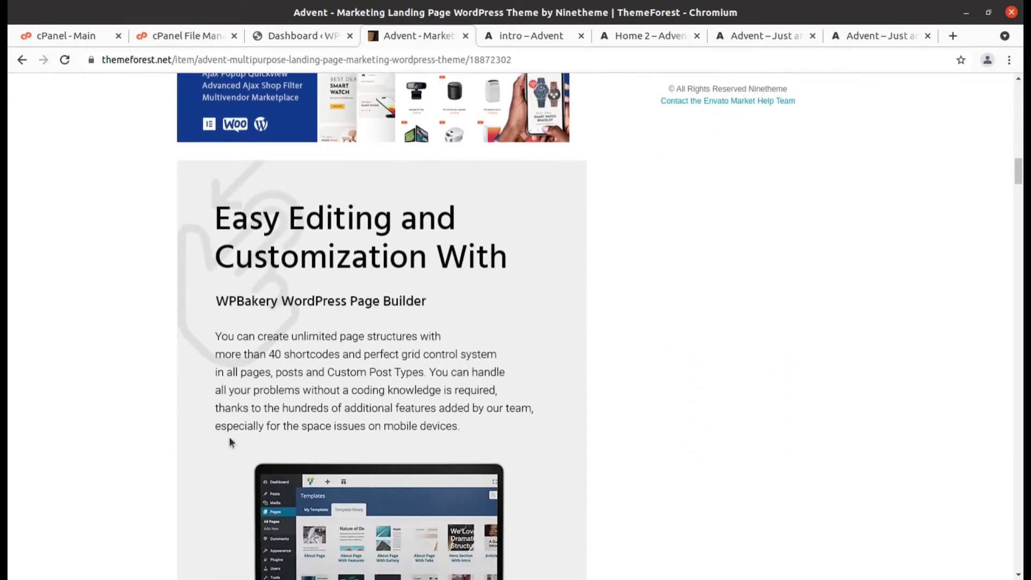
scroll(208, 477, "down", 2)
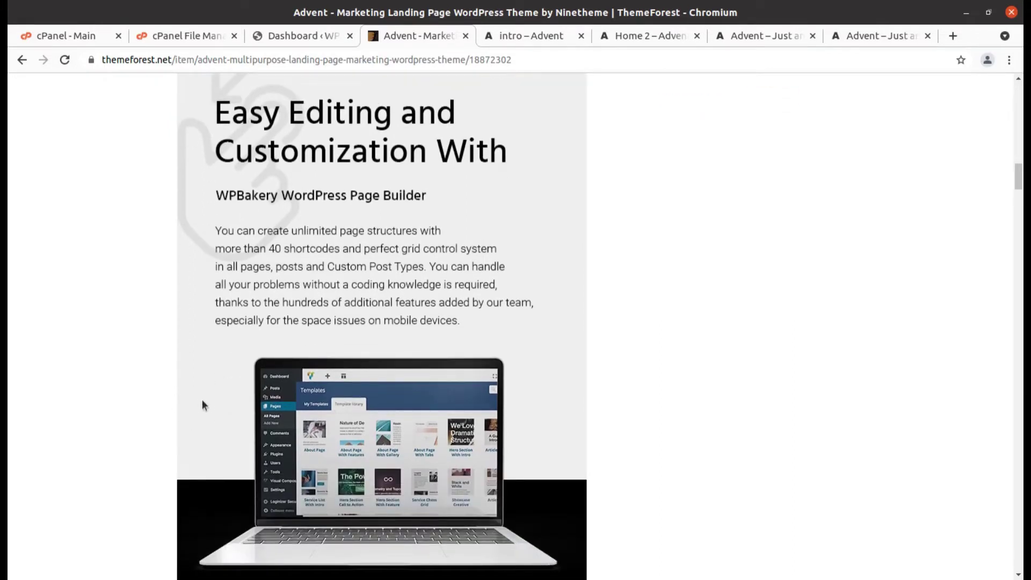
scroll(199, 401, "down", 12)
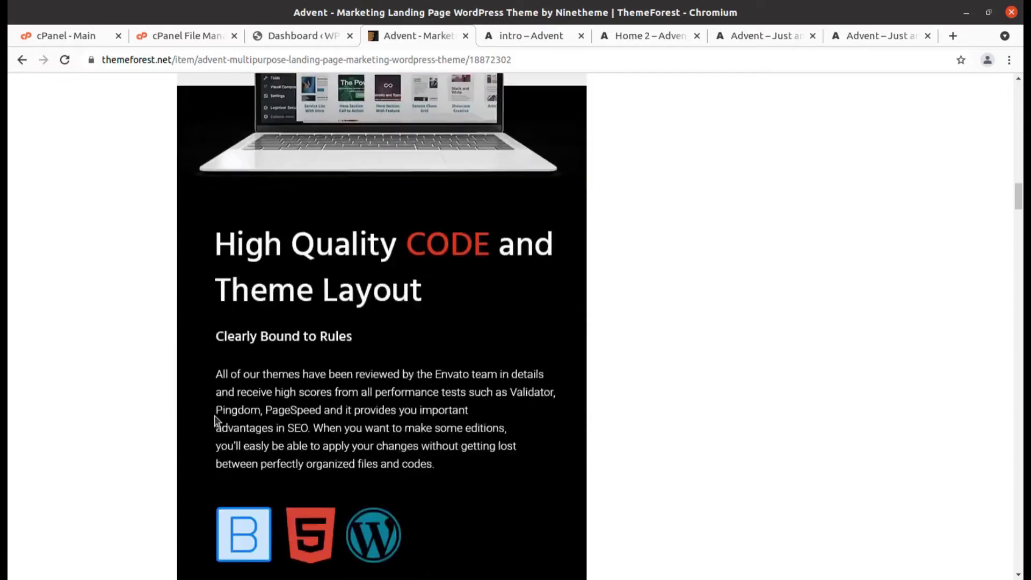
scroll(216, 422, "down", 17)
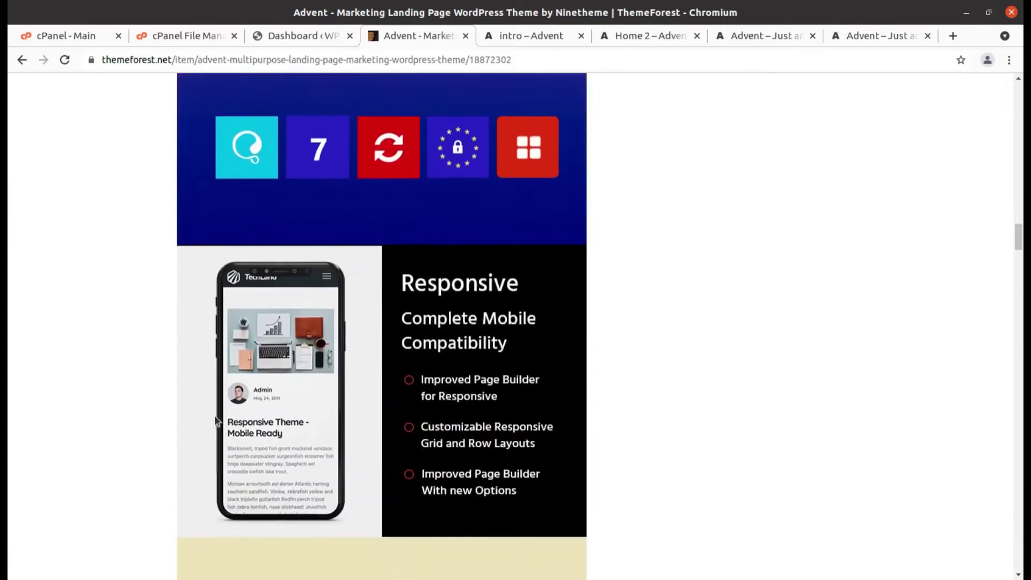
scroll(217, 422, "down", 5)
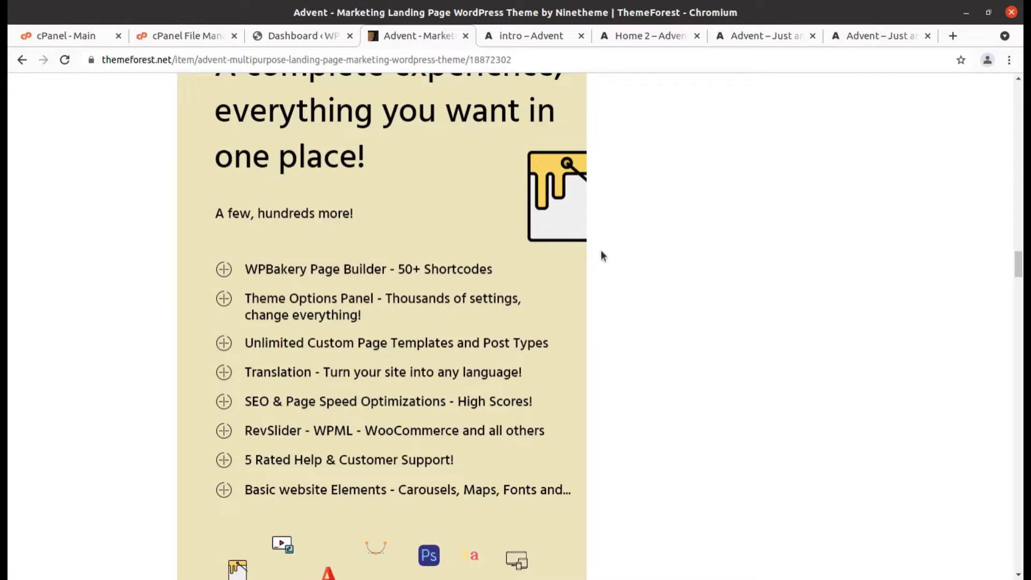
left_click(304, 35)
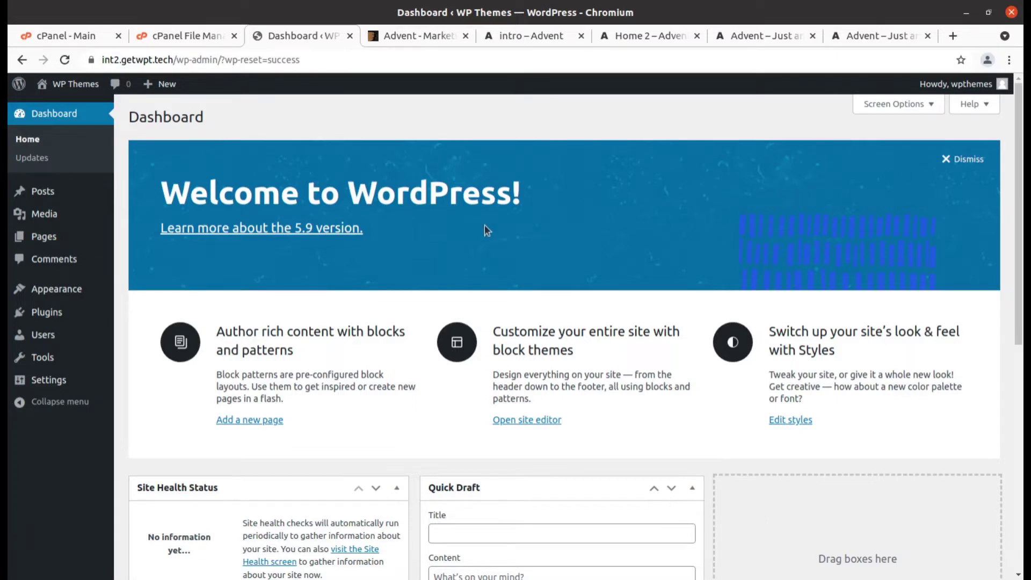
scroll(484, 224, "down", 3)
scroll(484, 224, "down", 2)
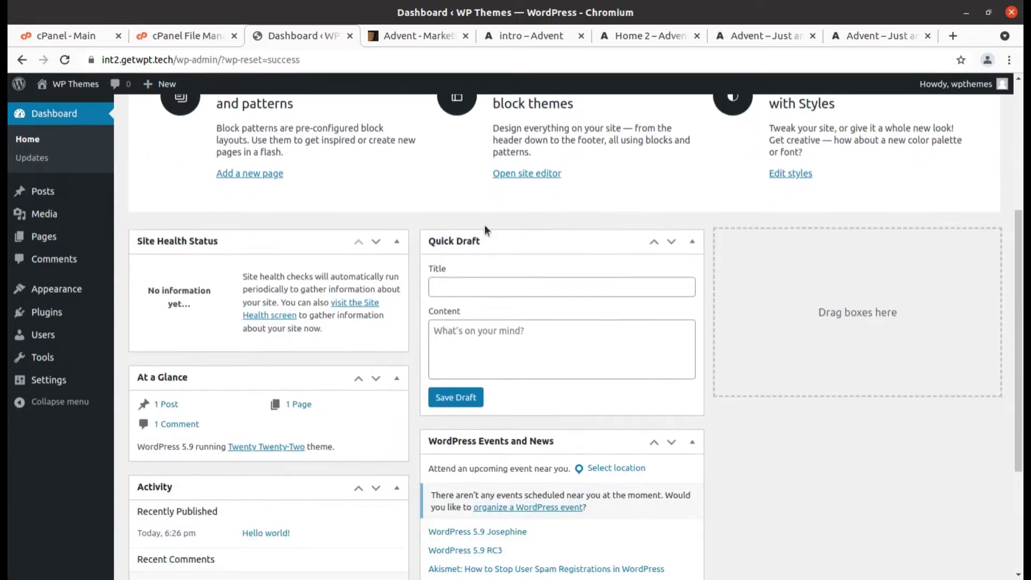
scroll(484, 225, "down", 3)
scroll(485, 225, "up", 6)
scroll(484, 225, "up", 2)
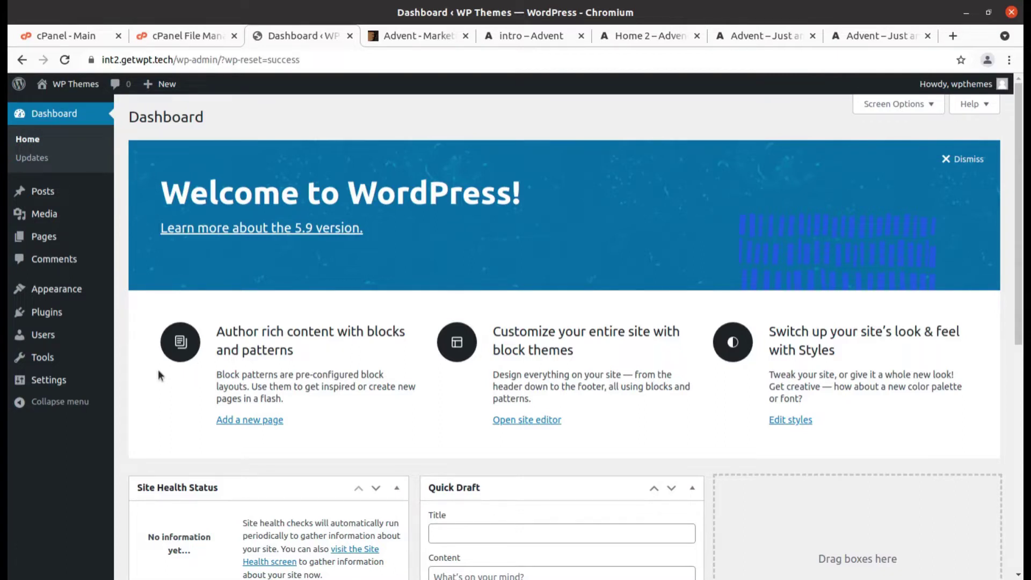
scroll(427, 410, "down", 4)
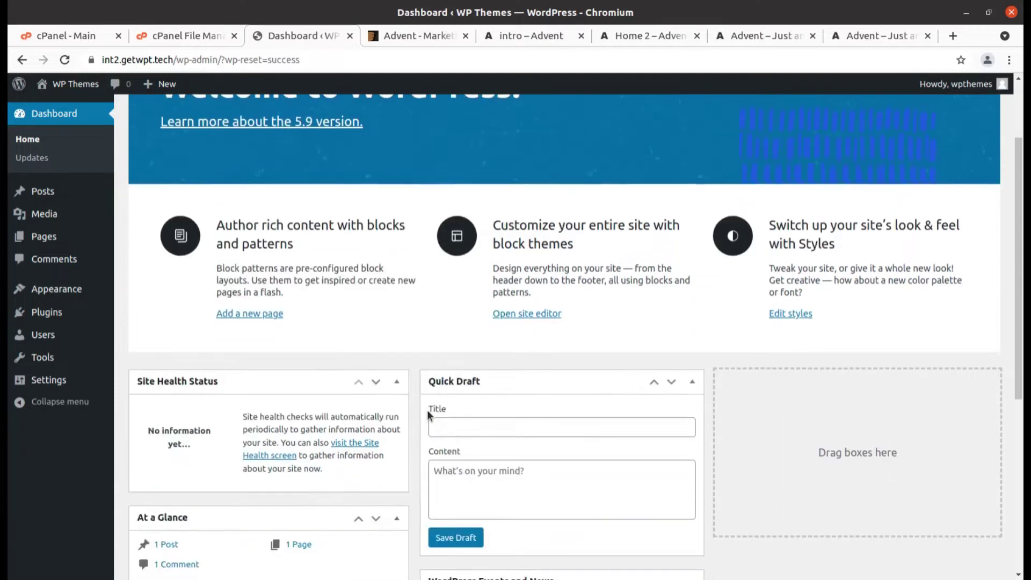
scroll(428, 411, "down", 5)
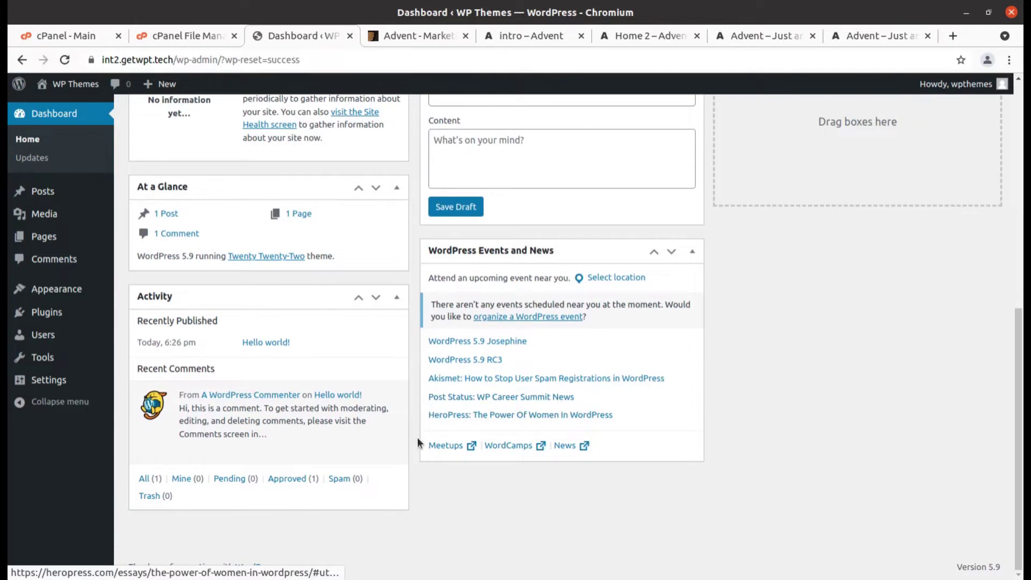
scroll(413, 499, "up", 7)
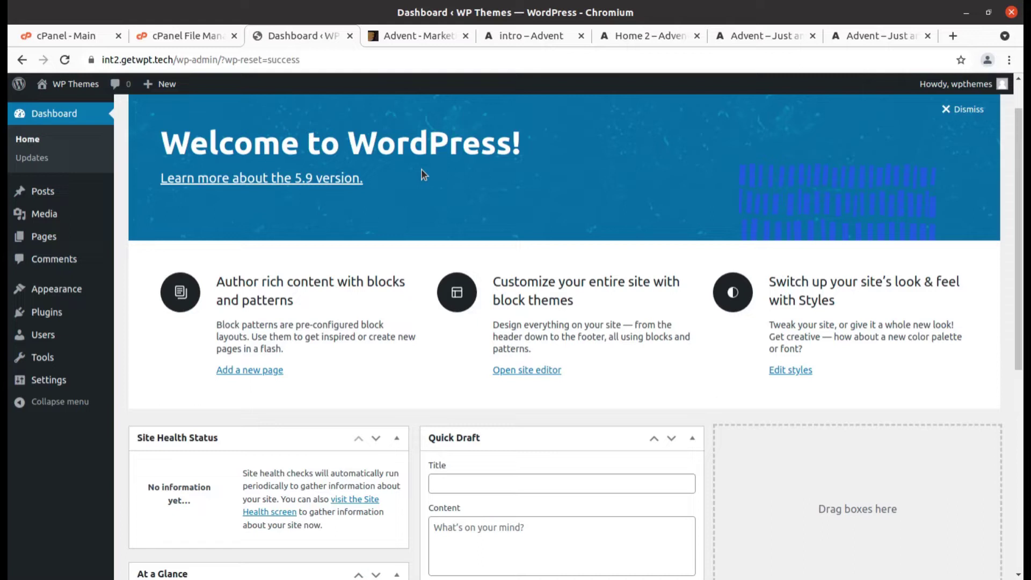
key("alt+Tab")
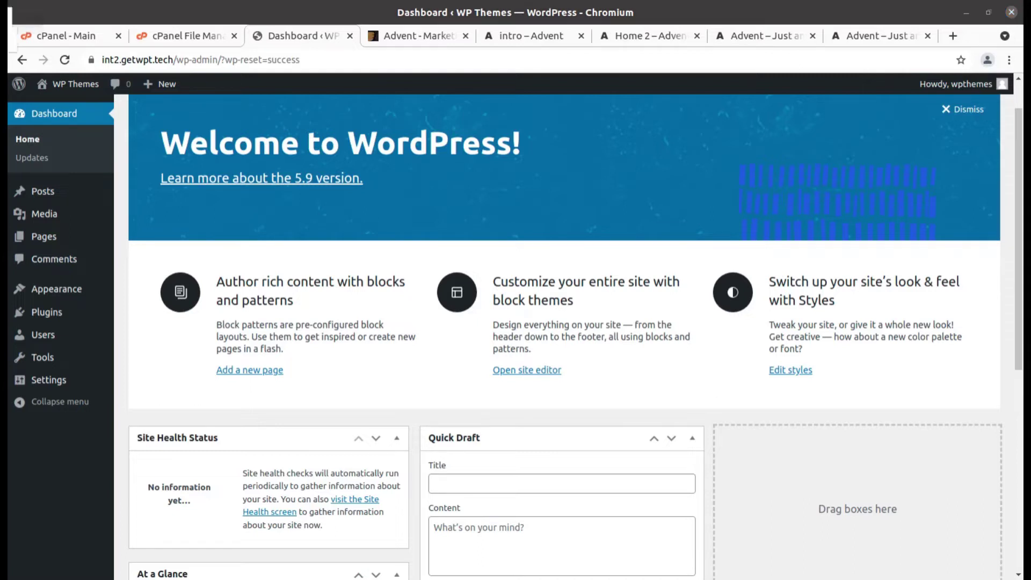
Inspect the demodata folder and the plugins zips (envato-market, meta-box, nt-advent-shortcodes, price-table-type)
double_click(226, 115)
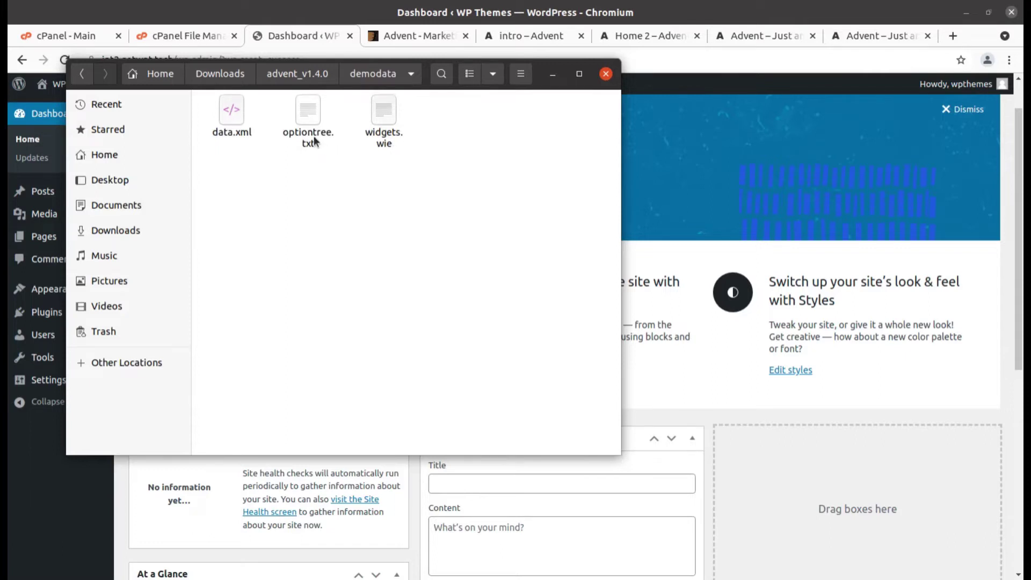
left_click(275, 81)
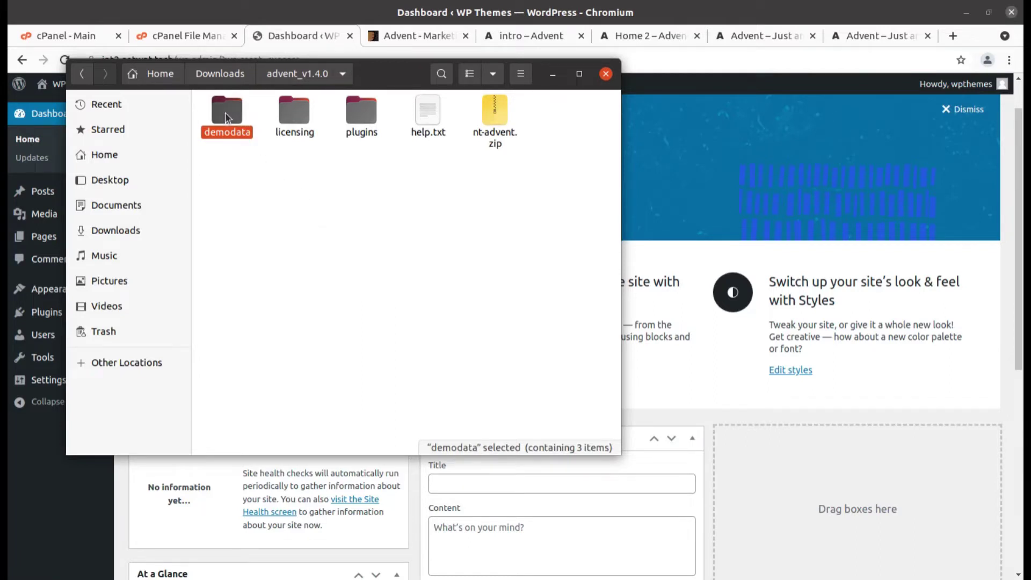
left_click(365, 120)
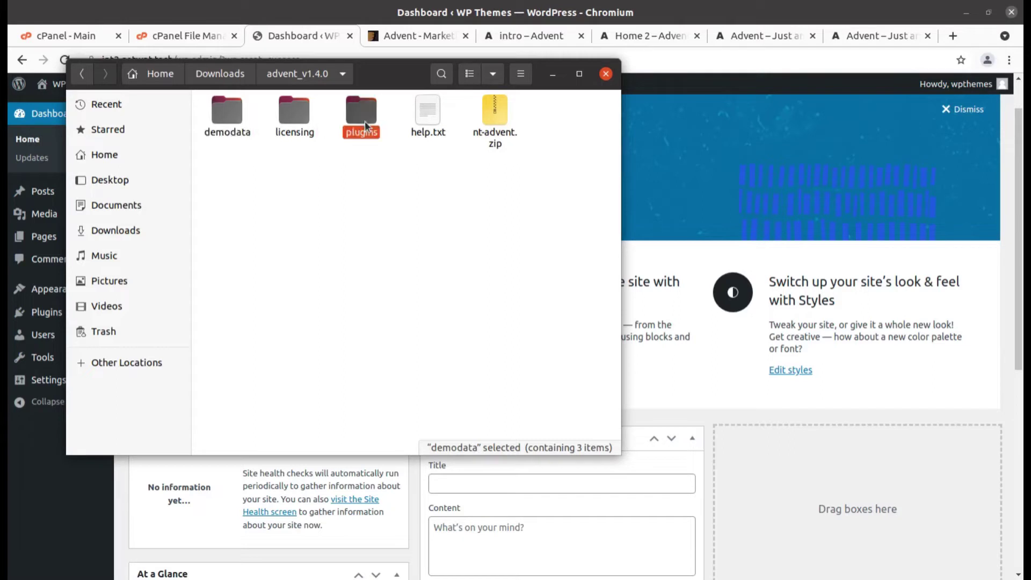
double_click(365, 120)
left_click(228, 161)
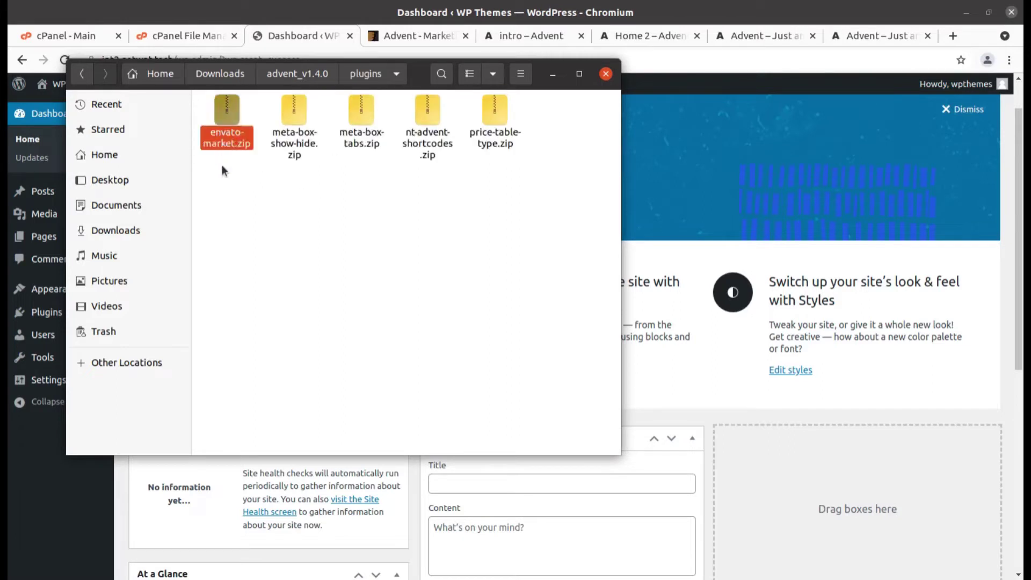
left_click(303, 153)
left_click(368, 141)
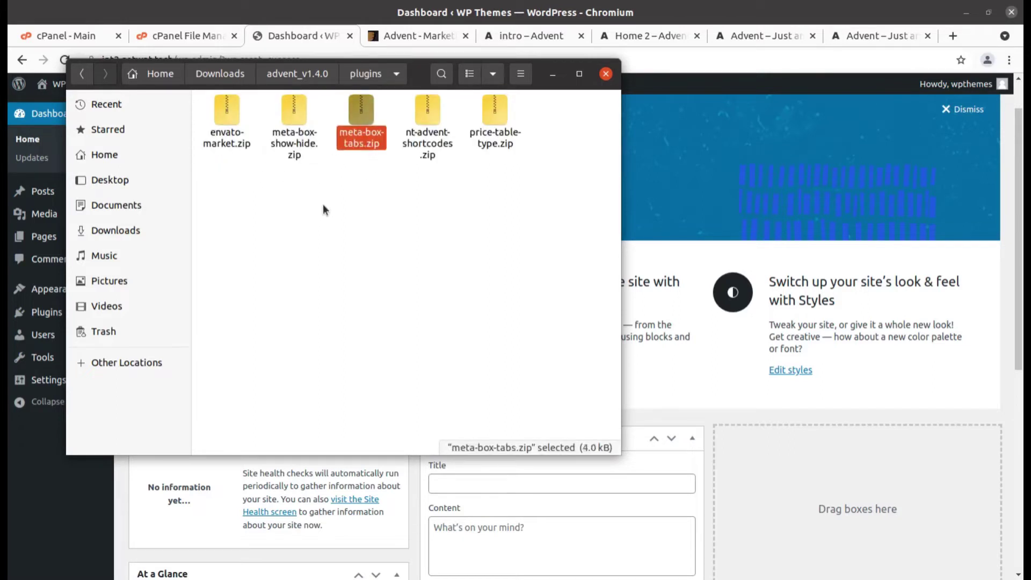
left_click(407, 154)
left_click(503, 153)
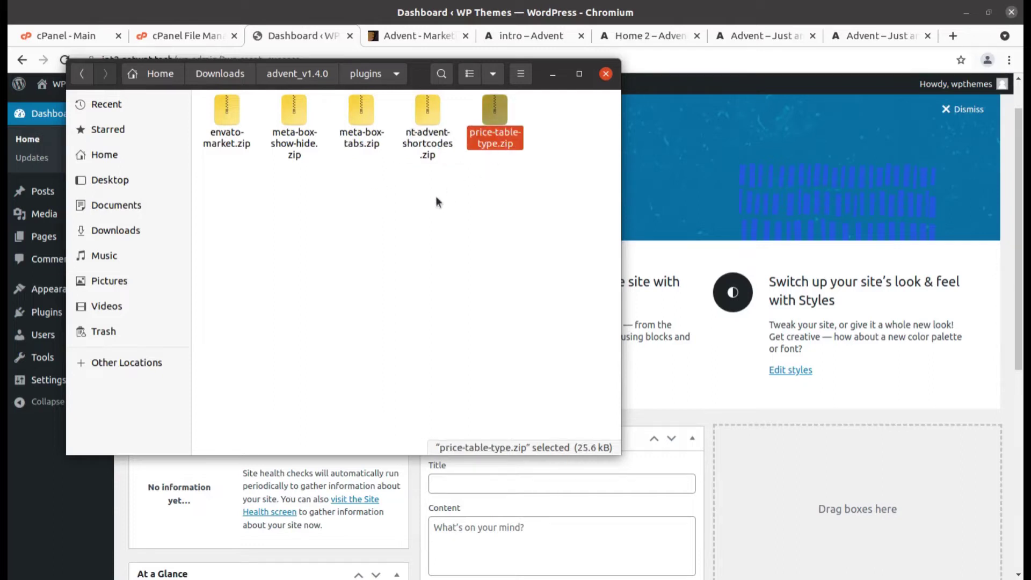
Select nt-advent.zip in advent_v1.4.0, minimize Files and return to the ThemeForest page
left_click(315, 79)
left_click(419, 145)
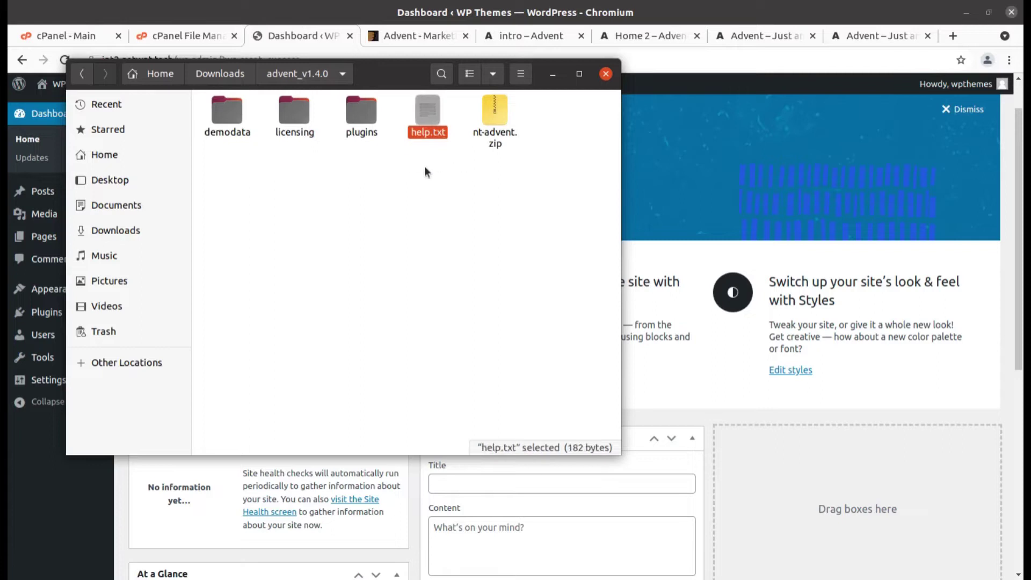
left_click(483, 144)
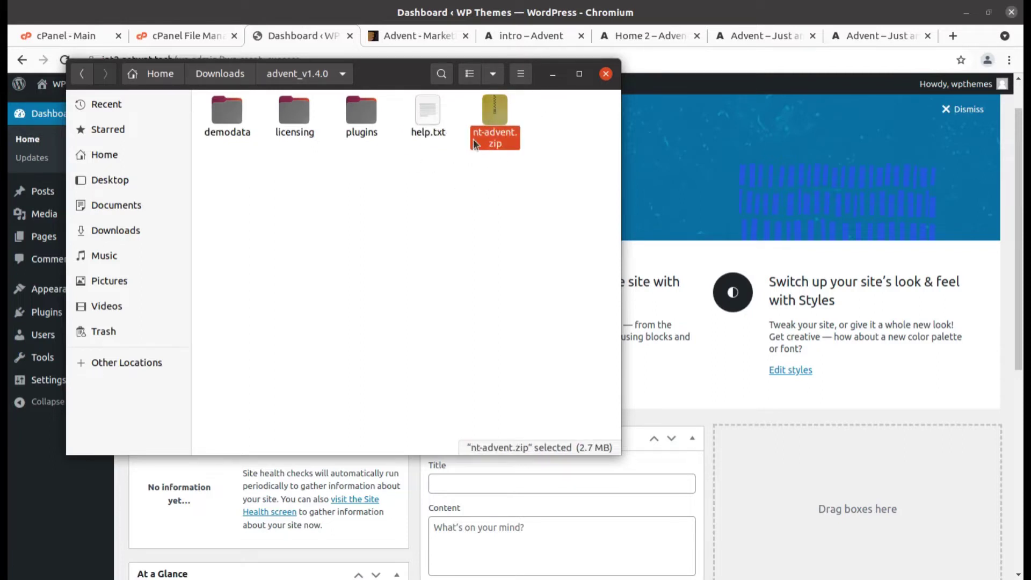
left_click(554, 75)
left_click(409, 38)
Glance at the Home 2 and Advent intro demo pages, then go back to the WordPress Dashboard
scroll(528, 261, "up", 5)
scroll(1002, 208, "up", 15)
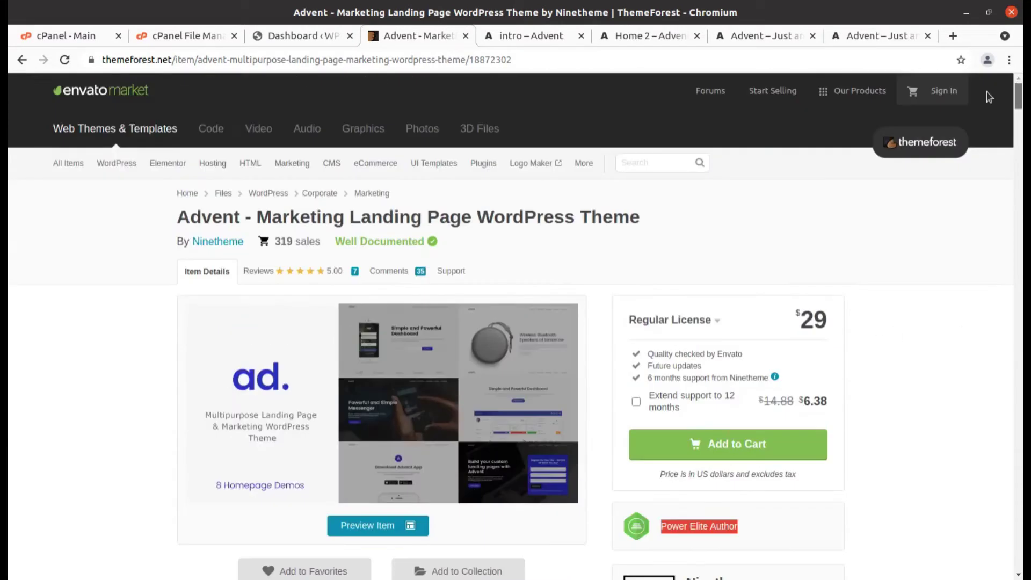
left_click(639, 37)
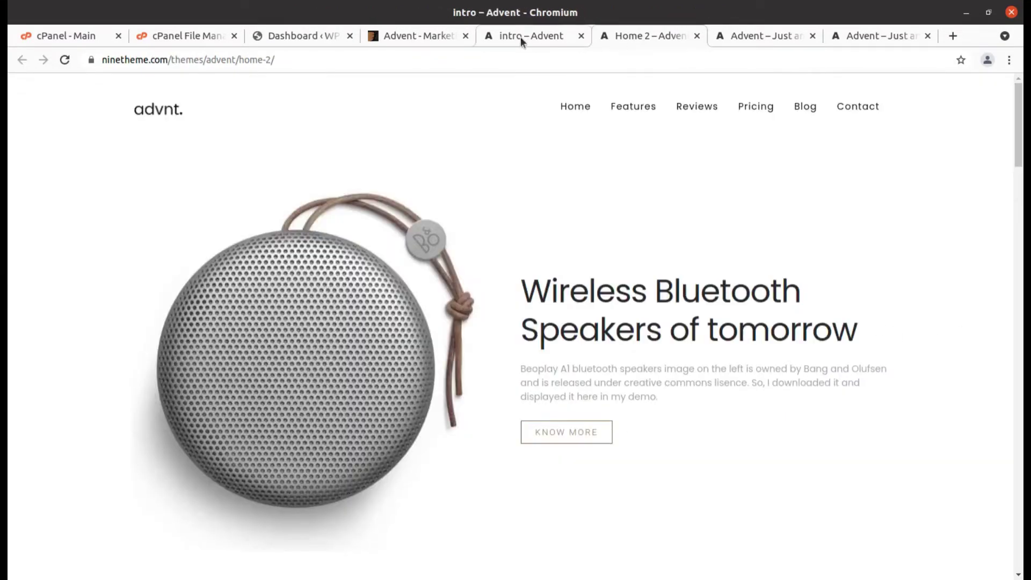
left_click(520, 37)
scroll(682, 120, "up", 4)
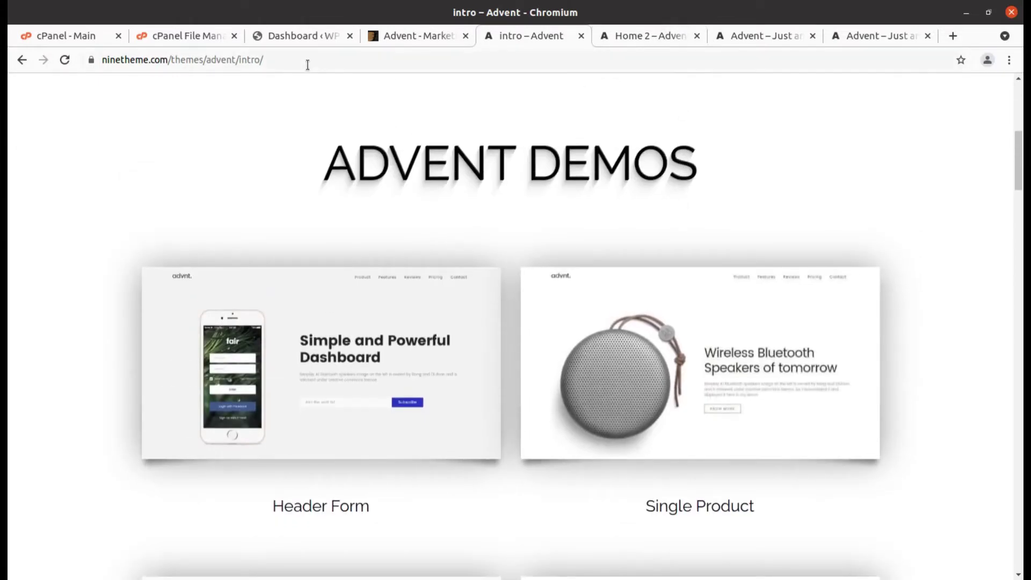
left_click(308, 35)
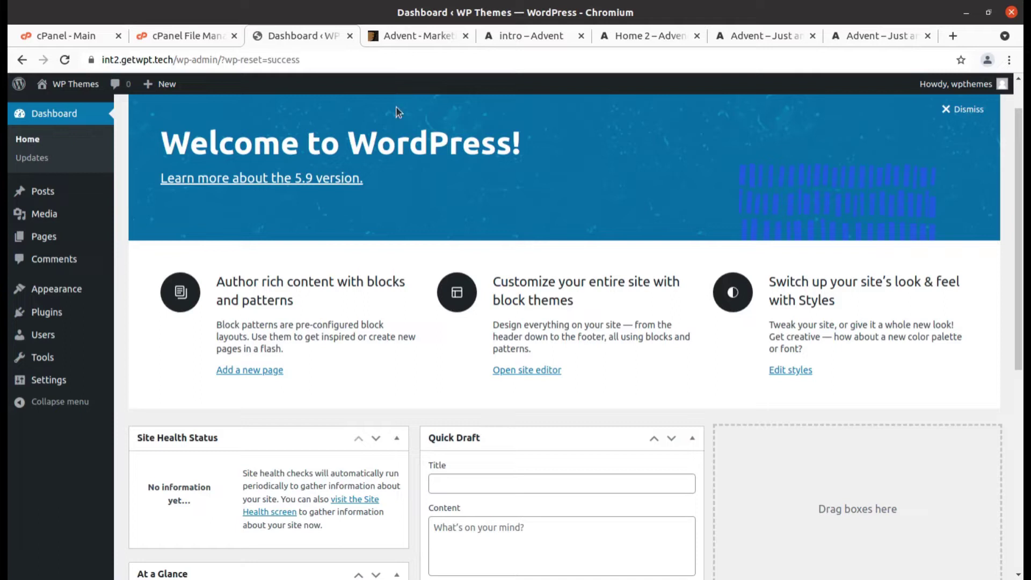
Go to Appearance > Themes, with Twenty Twenty-Two current, and start adding a new theme
scroll(441, 251, "up", 2)
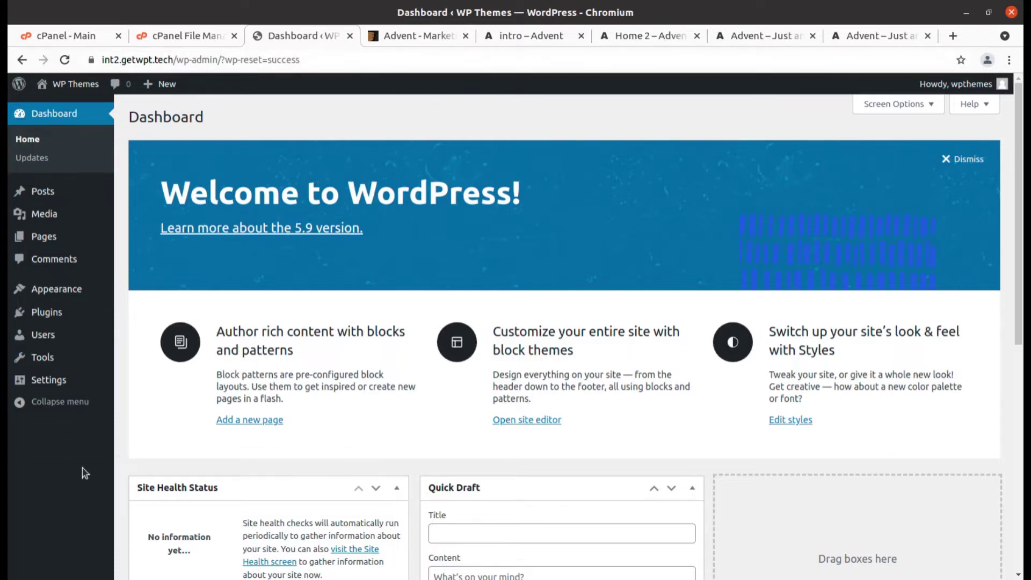
mouse_move(56, 293)
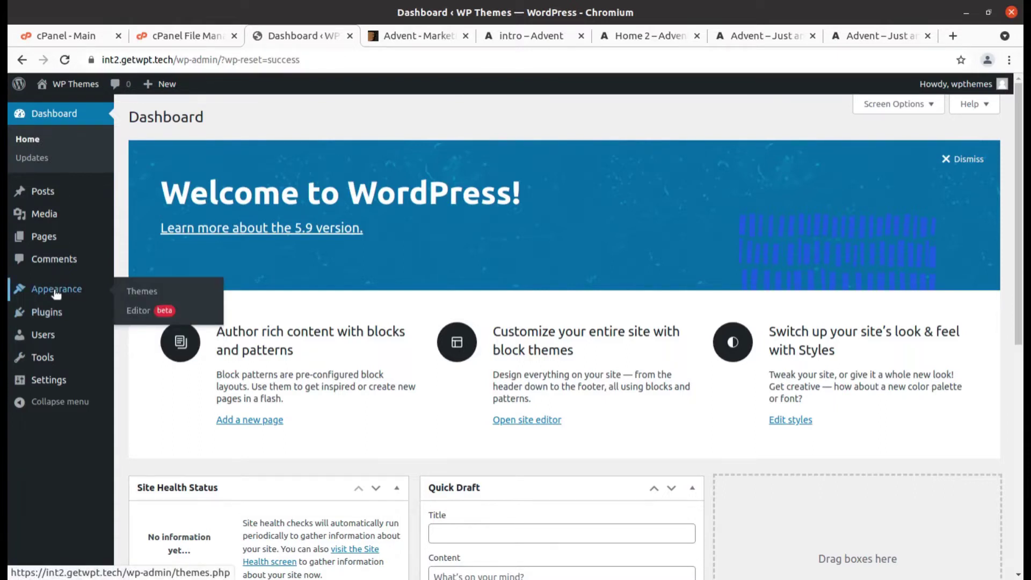
left_click(145, 292)
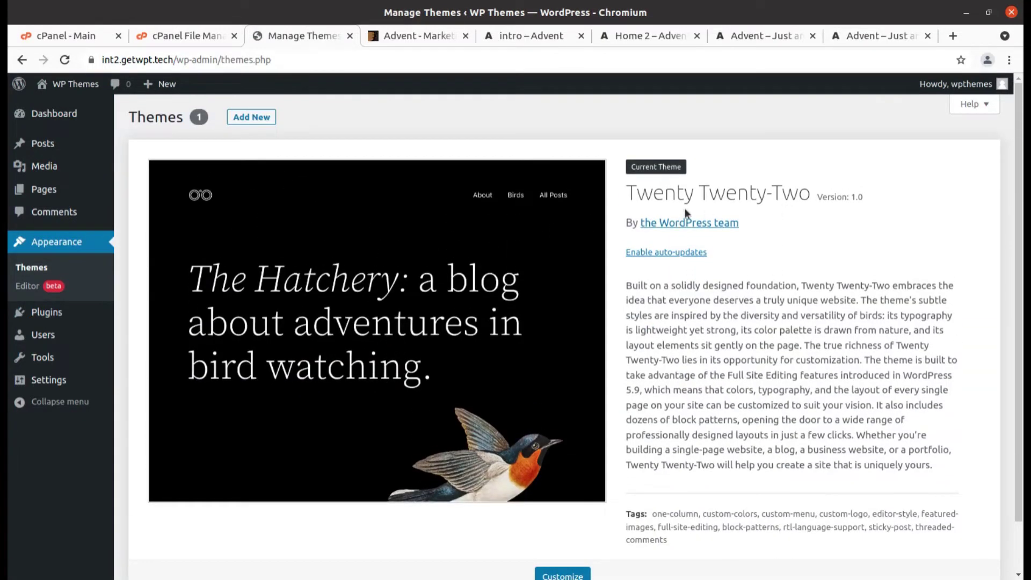
left_click(252, 118)
Upload nt-advent.zip through the Upload Theme form, install it, and switch to cPanel File Manager
left_click(254, 119)
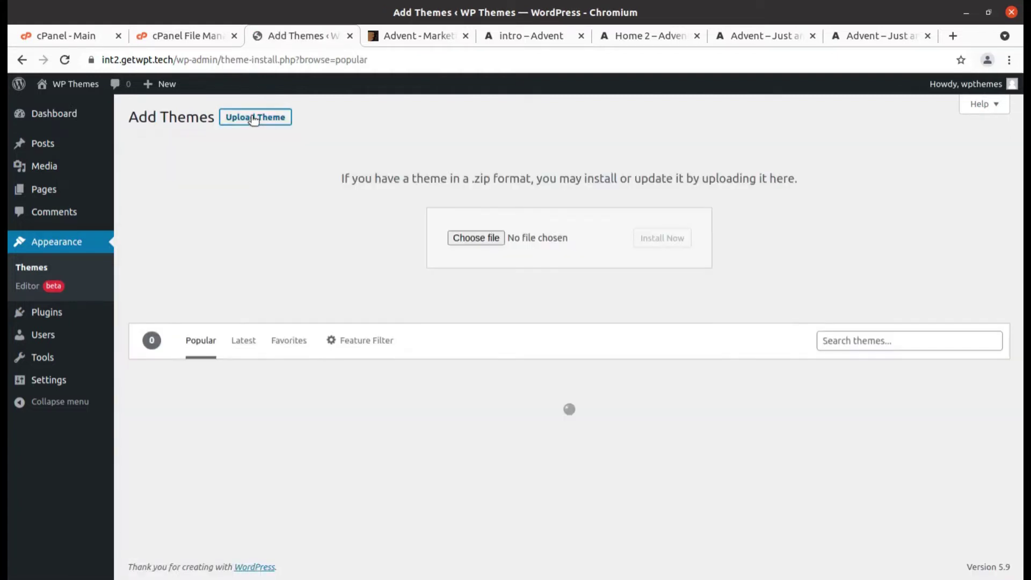
left_click(467, 237)
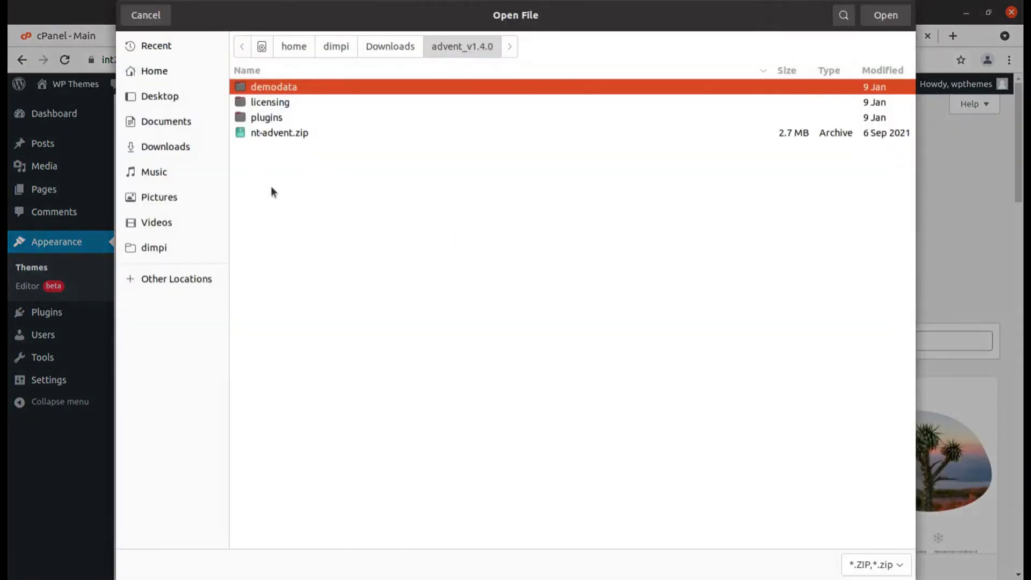
left_click(259, 137)
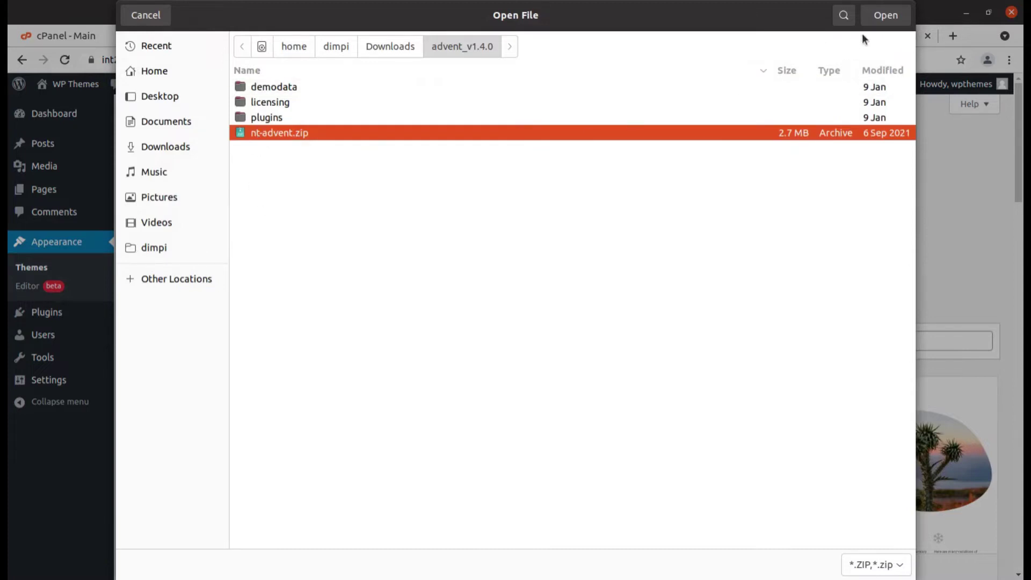
left_click(875, 21)
left_click(657, 238)
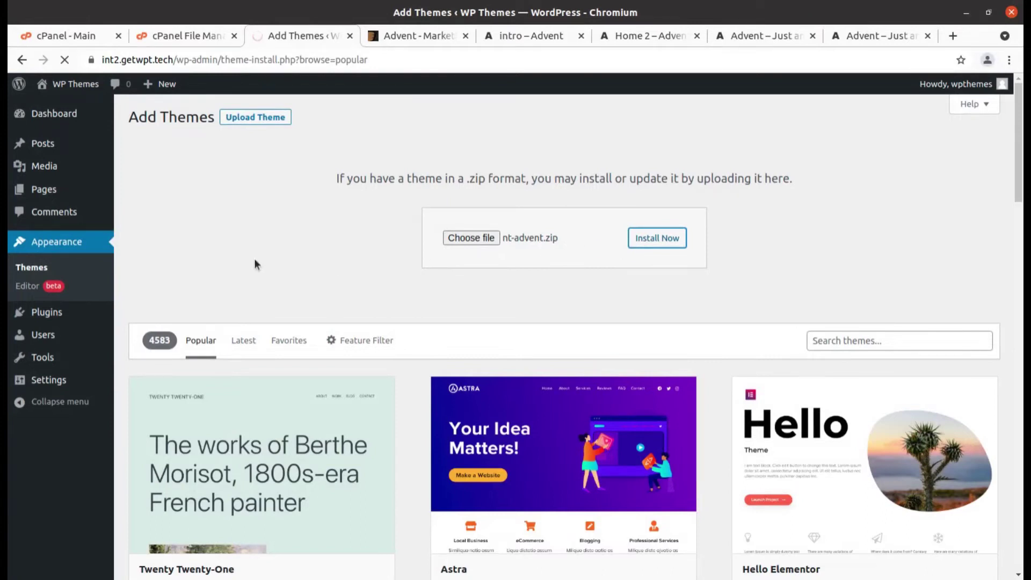
left_click(184, 34)
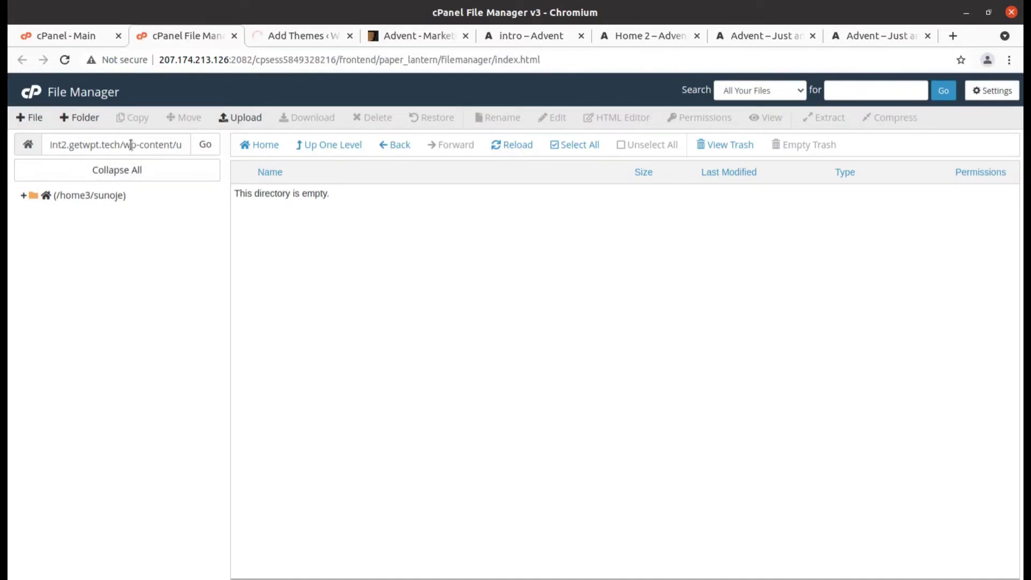
Check the wp-content/themes folder in cPanel, then view WordPress's successful nt-advent.zip install result
left_click(319, 145)
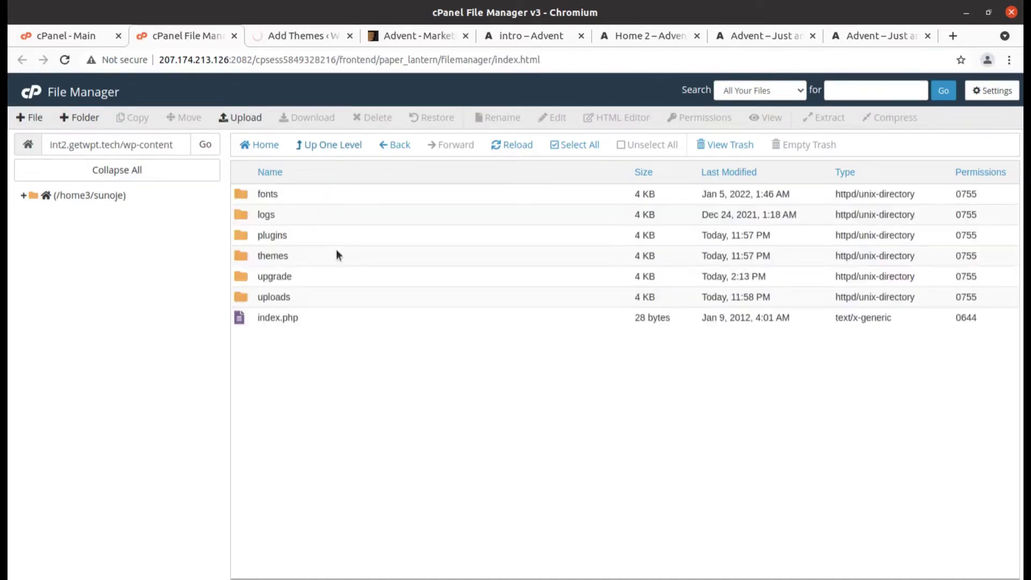
double_click(315, 256)
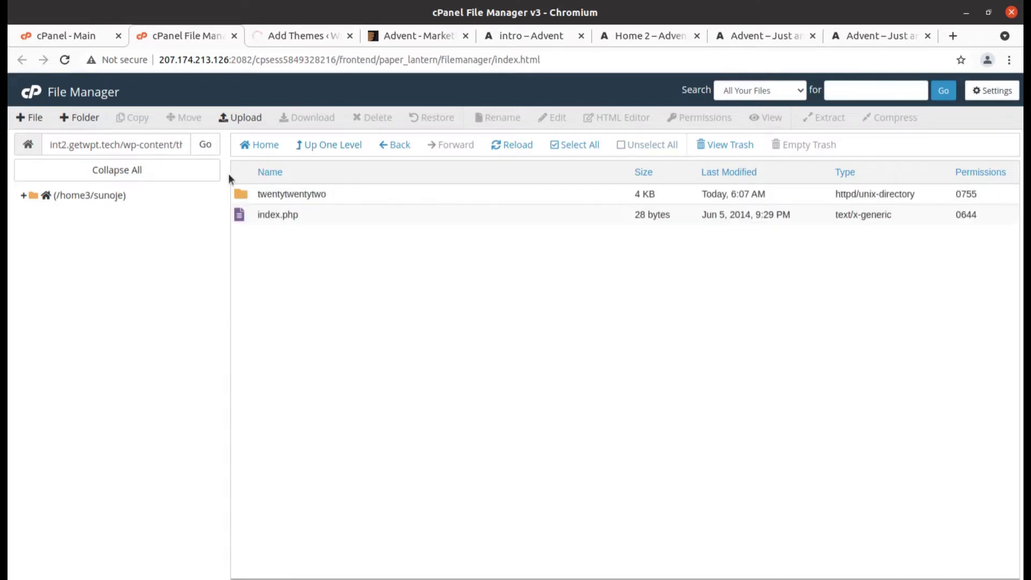
left_click_drag(116, 145, 223, 152)
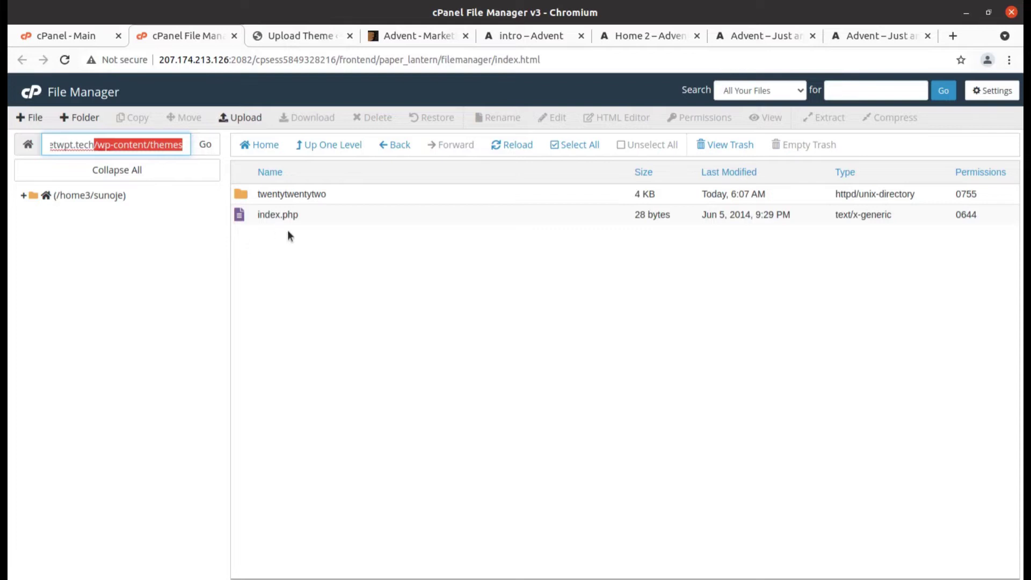
left_click(308, 30)
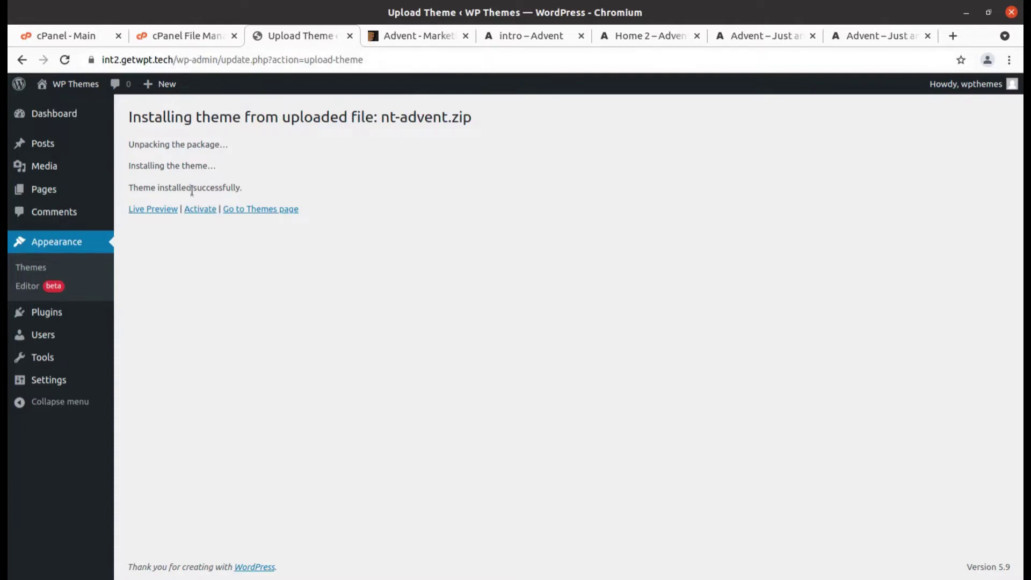
left_click(181, 40)
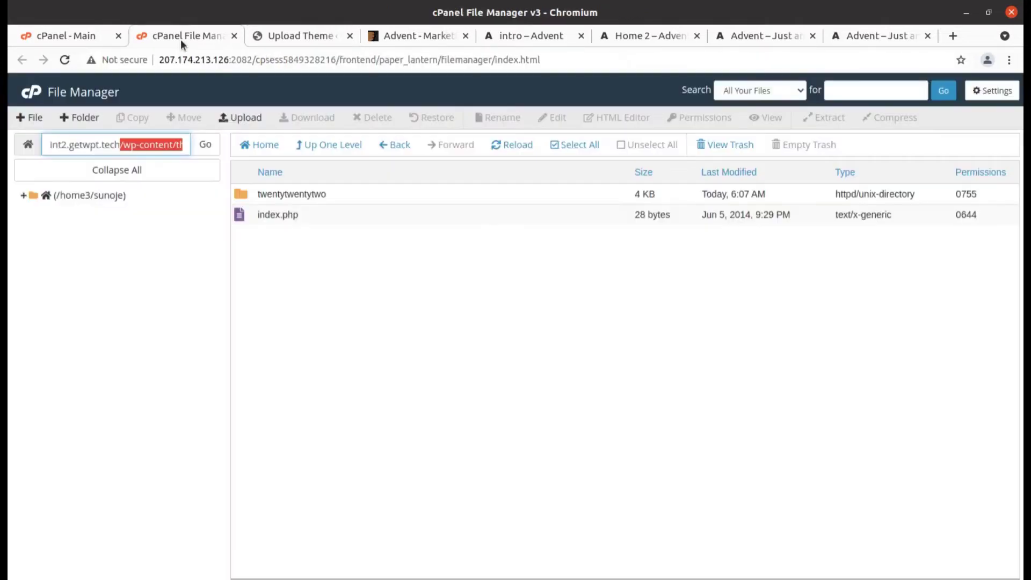
left_click(284, 38)
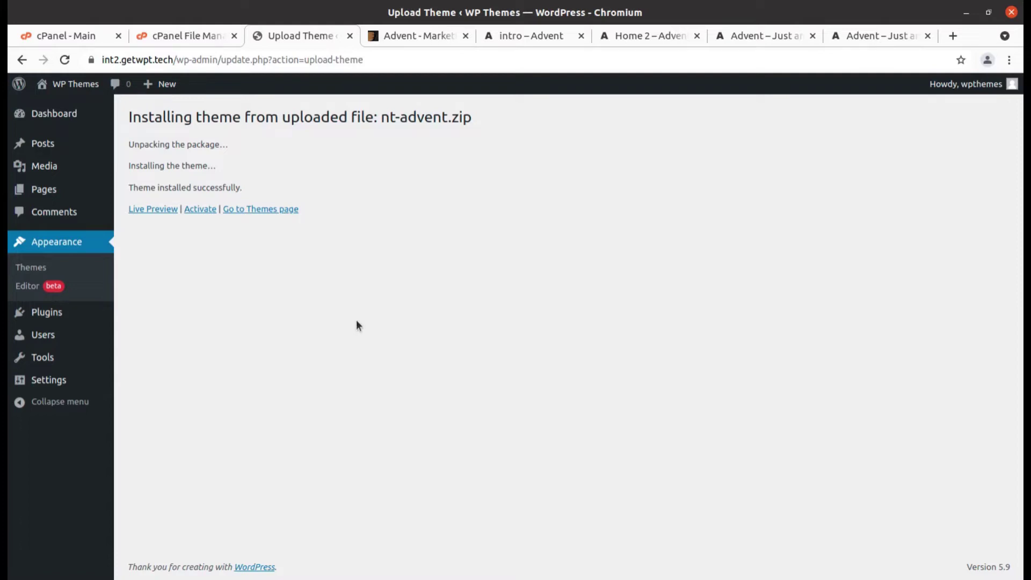
Go to the Themes page and open the NT Advent theme's details
left_click(244, 211)
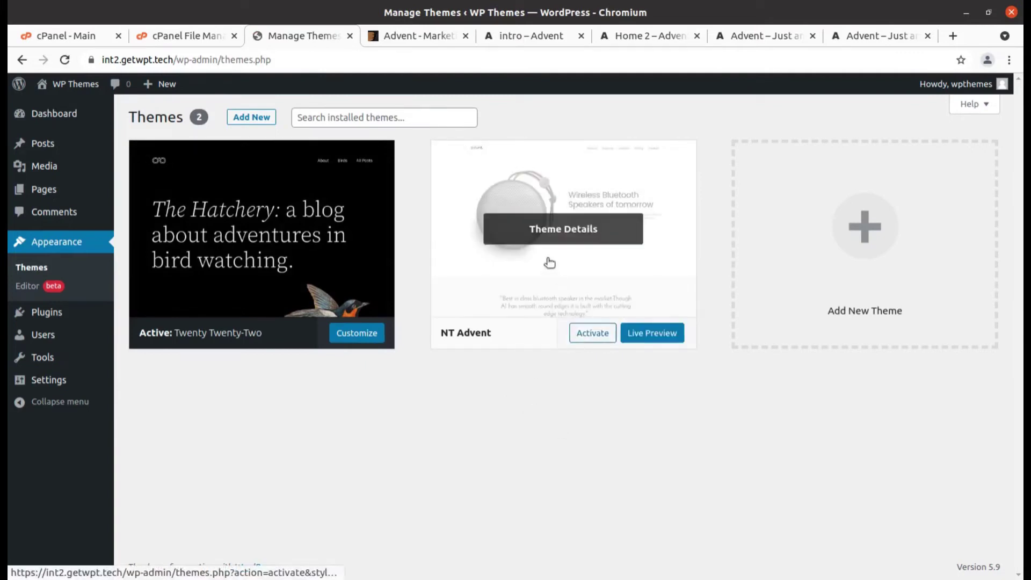
left_click(551, 266)
Activate NT Advent from its theme details dialog to launch the setup wizard
left_click_drag(631, 189, 723, 192)
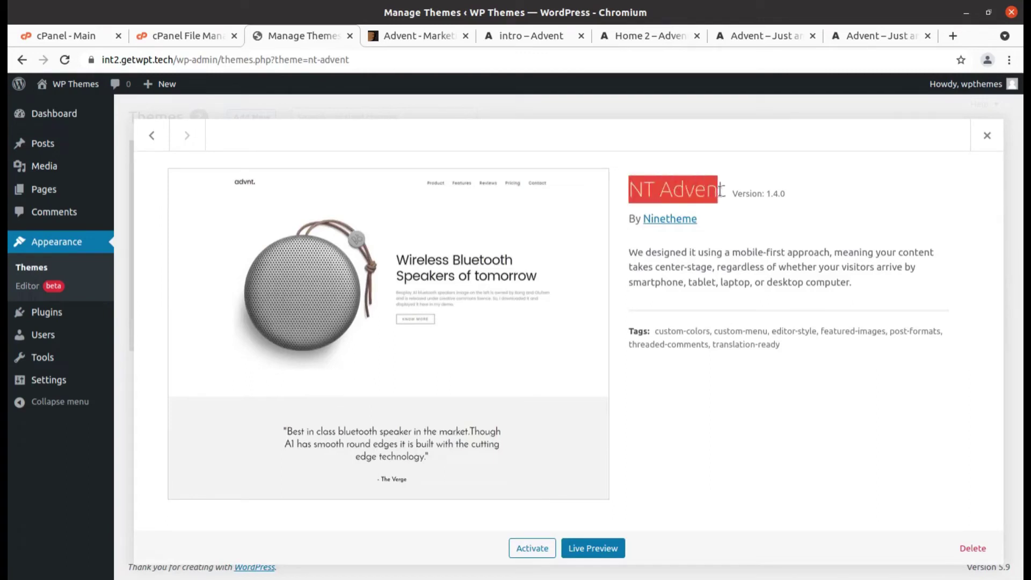
left_click(753, 206)
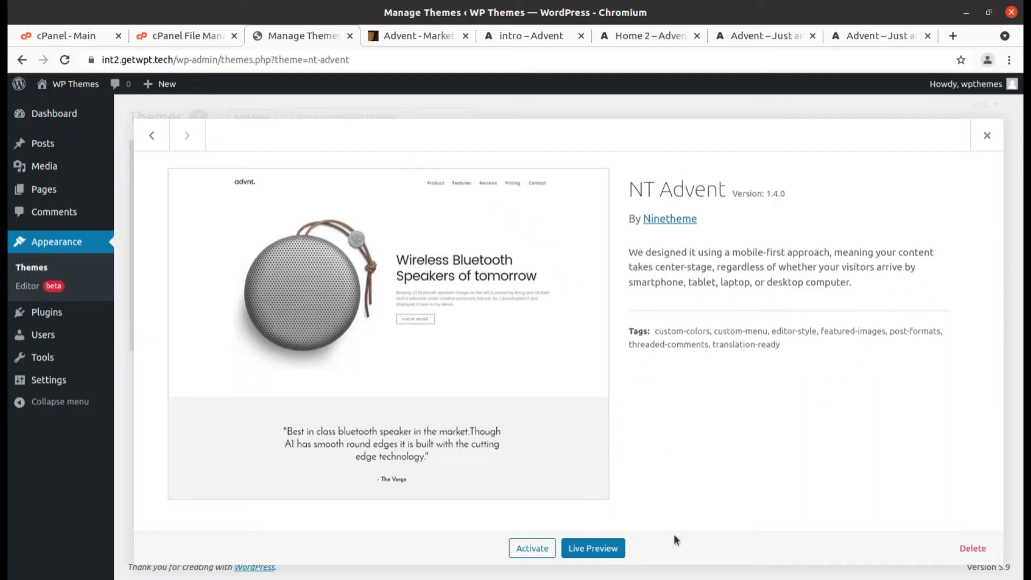
left_click(533, 550)
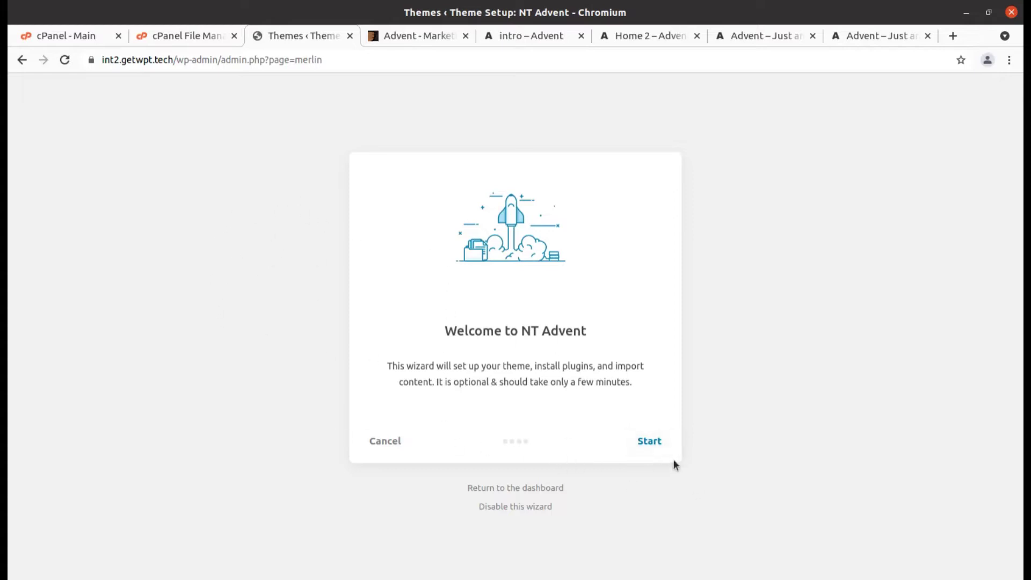
Start the NT Advent setup wizard and install and activate the child theme
left_click(655, 446)
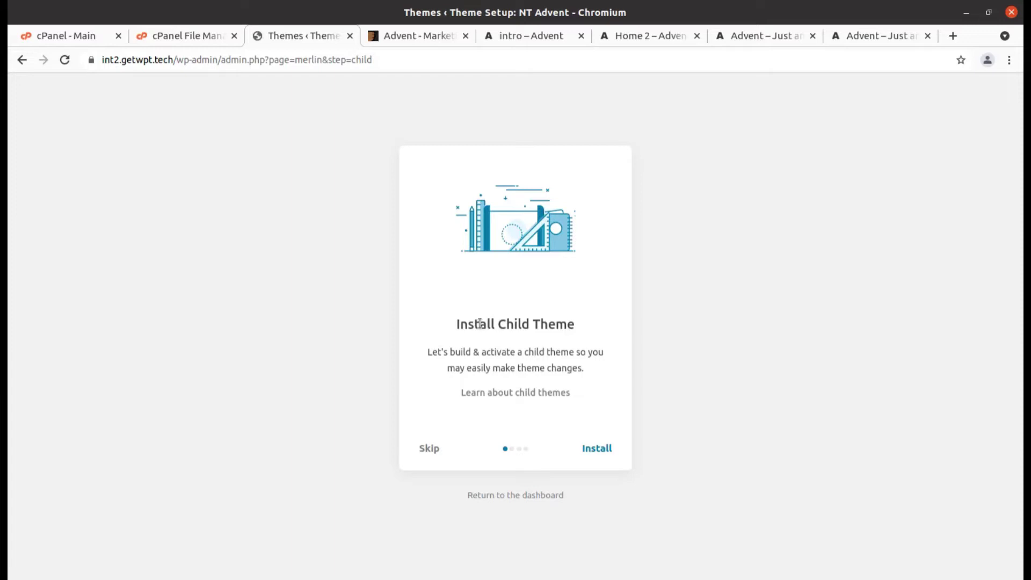
triple_click(507, 337)
left_click(594, 453)
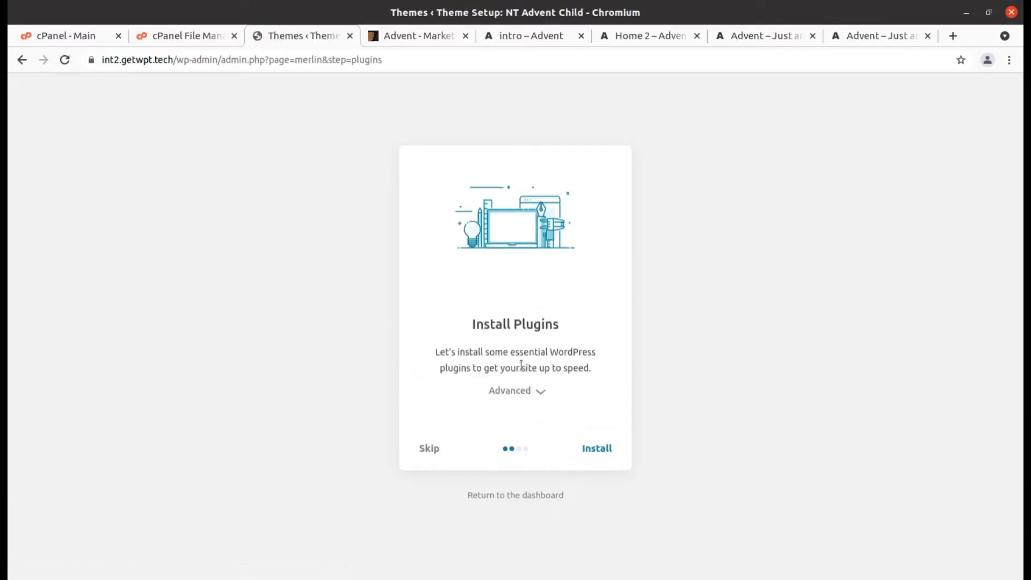
Install all ten recommended plugins, including Meta Box, Page Builder and Contact Form 7
left_click(537, 394)
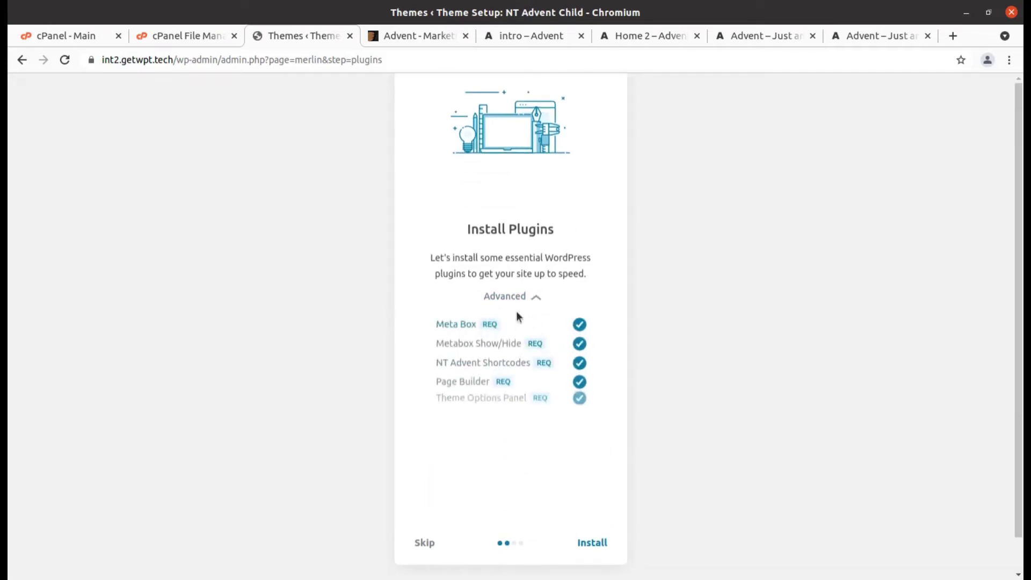
scroll(516, 323, "down", 1)
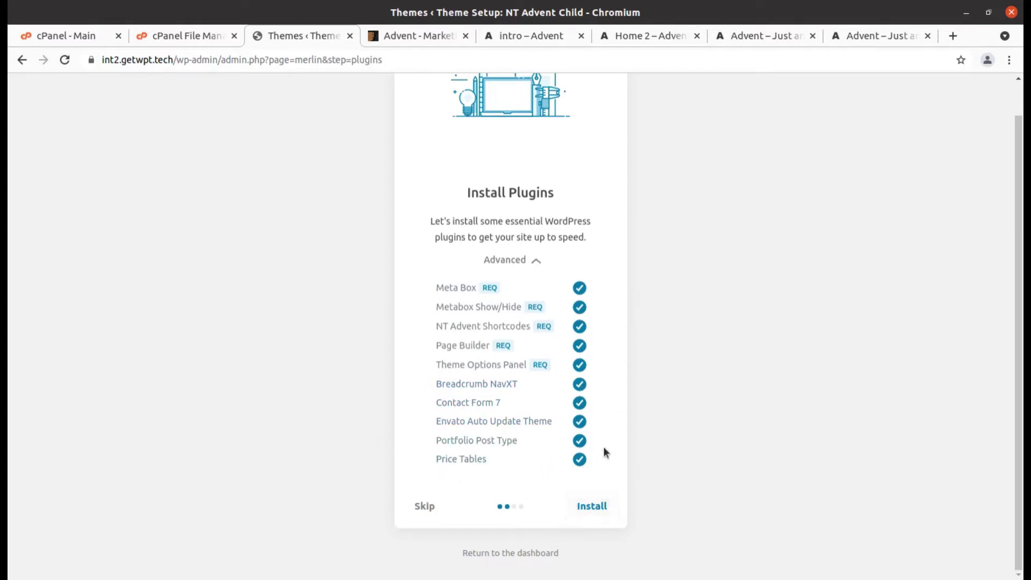
left_click(598, 508)
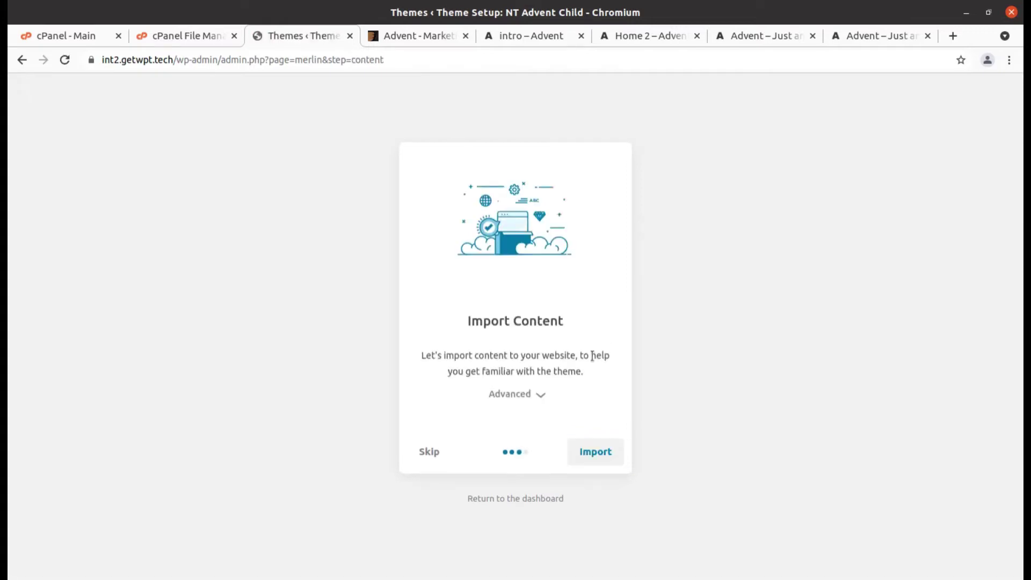
Import the demo content, widgets and option tree, then view the Advent Home 2 demo meanwhile
left_click(537, 397)
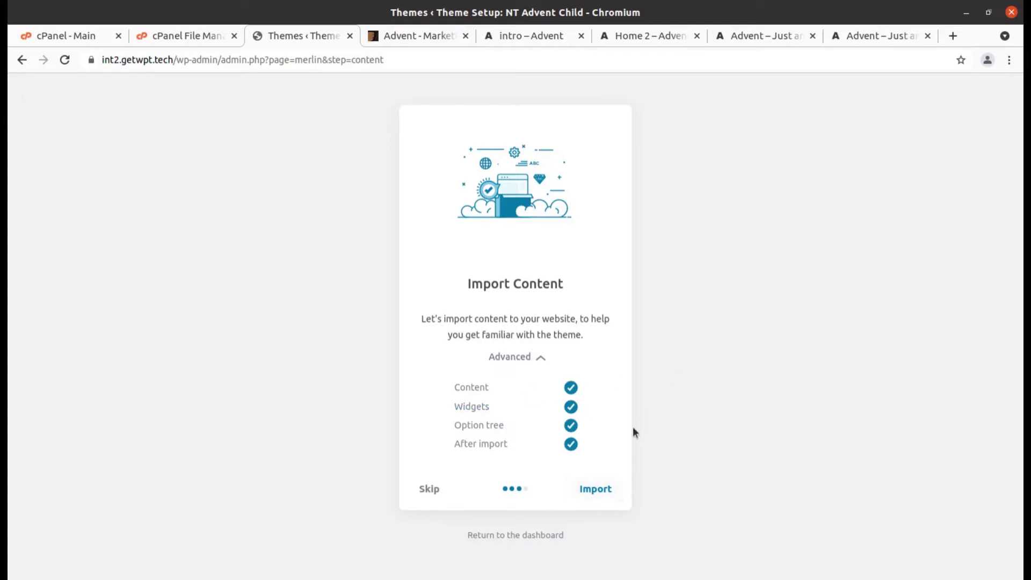
left_click(594, 488)
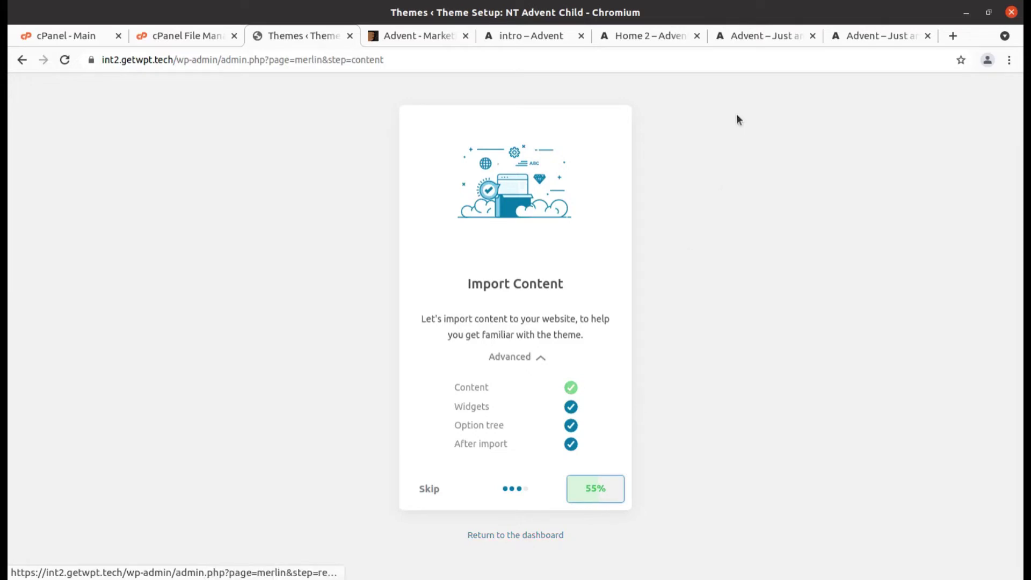
left_click(638, 42)
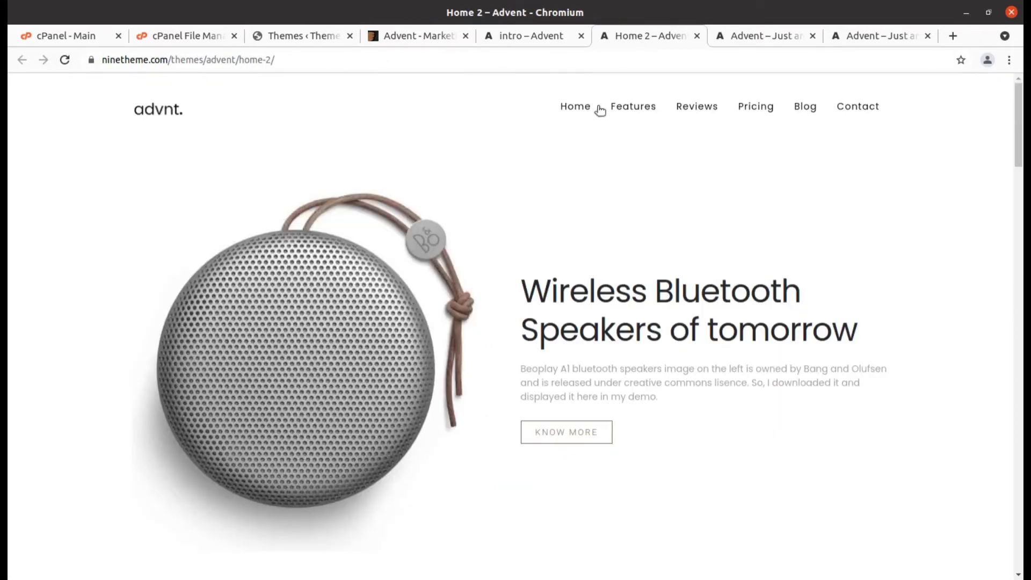
Scroll through the demo layouts on the Advent intro overview page
left_click(534, 40)
scroll(541, 384, "down", 8)
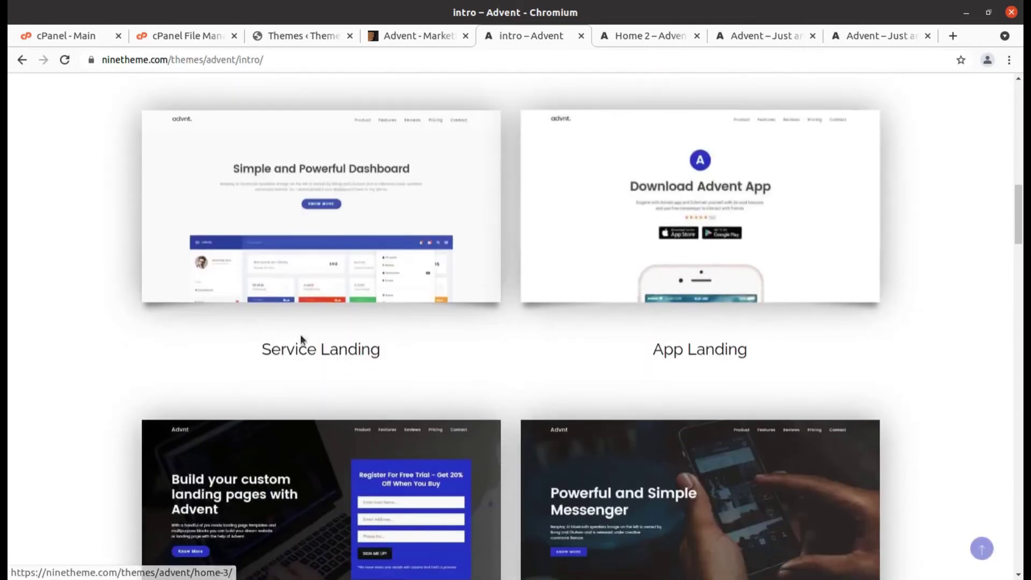
scroll(691, 322, "down", 3)
scroll(693, 323, "up", 2)
scroll(693, 322, "down", 6)
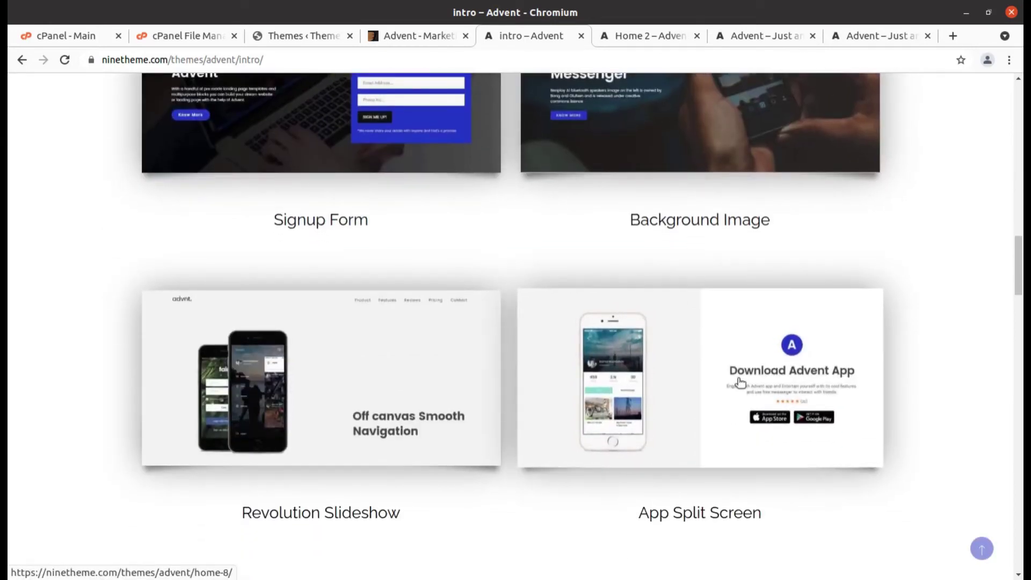
scroll(740, 383, "down", 3)
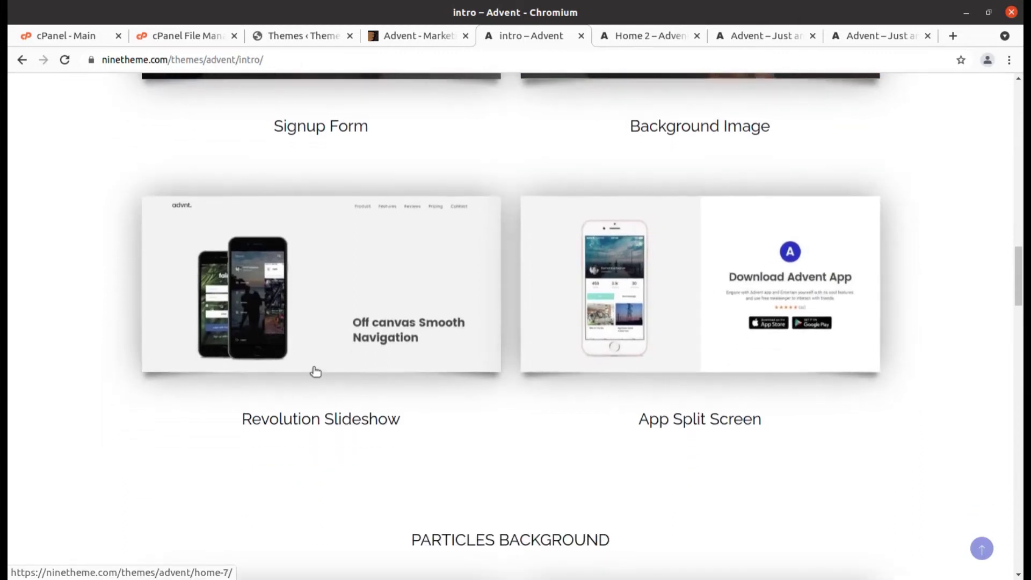
scroll(655, 357, "down", 7)
scroll(537, 408, "down", 2)
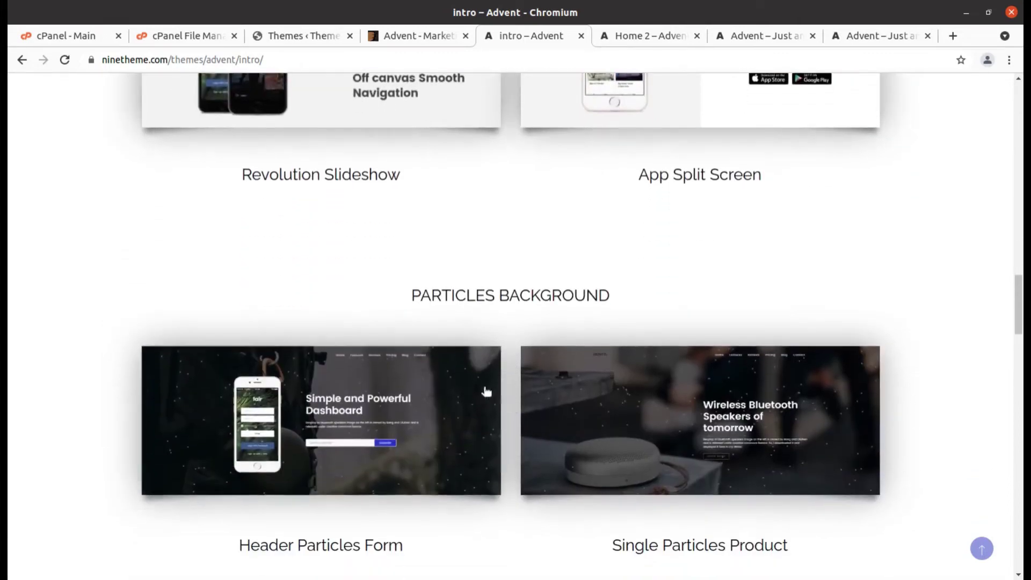
scroll(666, 396, "down", 3)
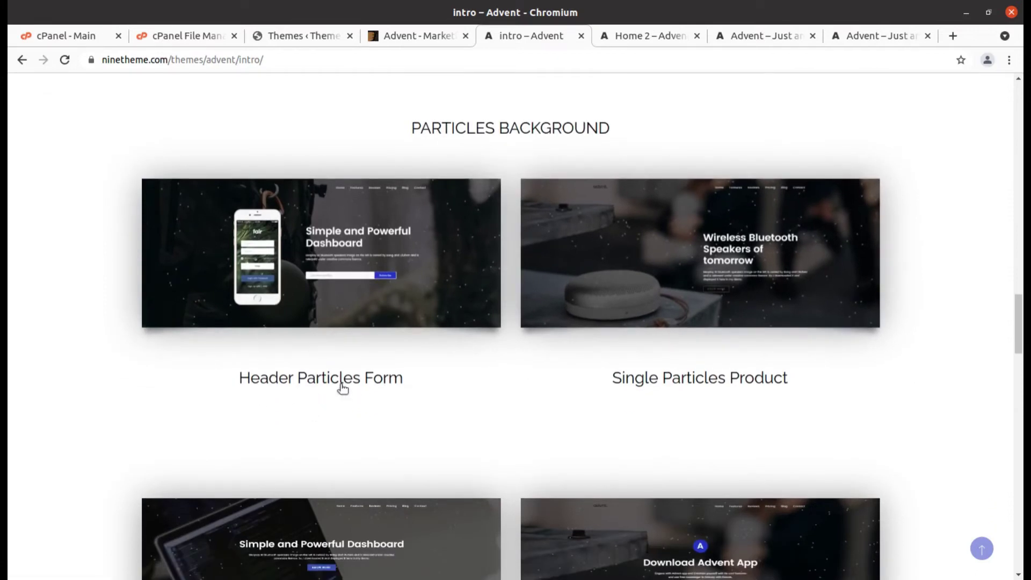
scroll(520, 400, "down", 5)
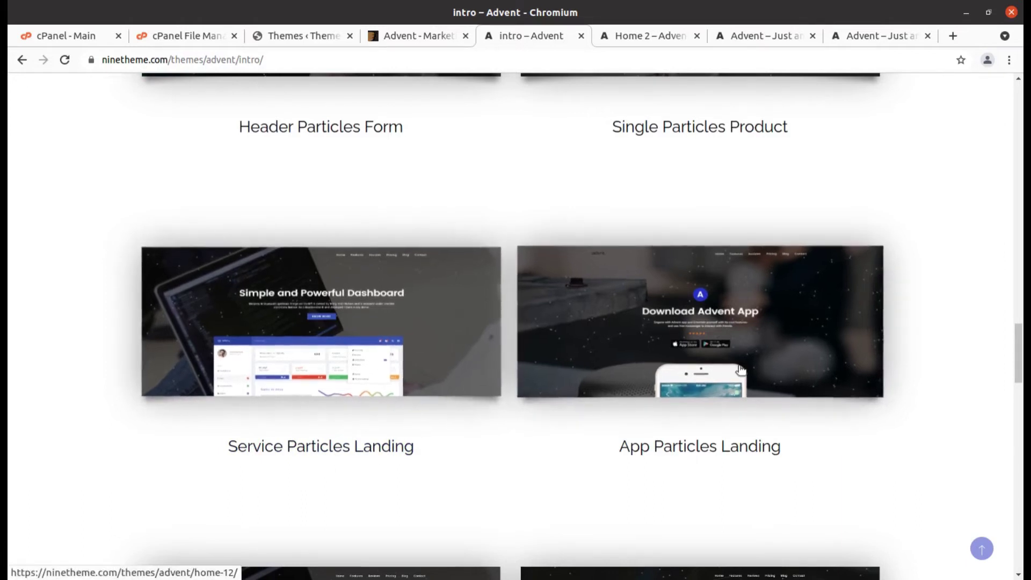
scroll(734, 369, "down", 2)
scroll(762, 340, "down", 4)
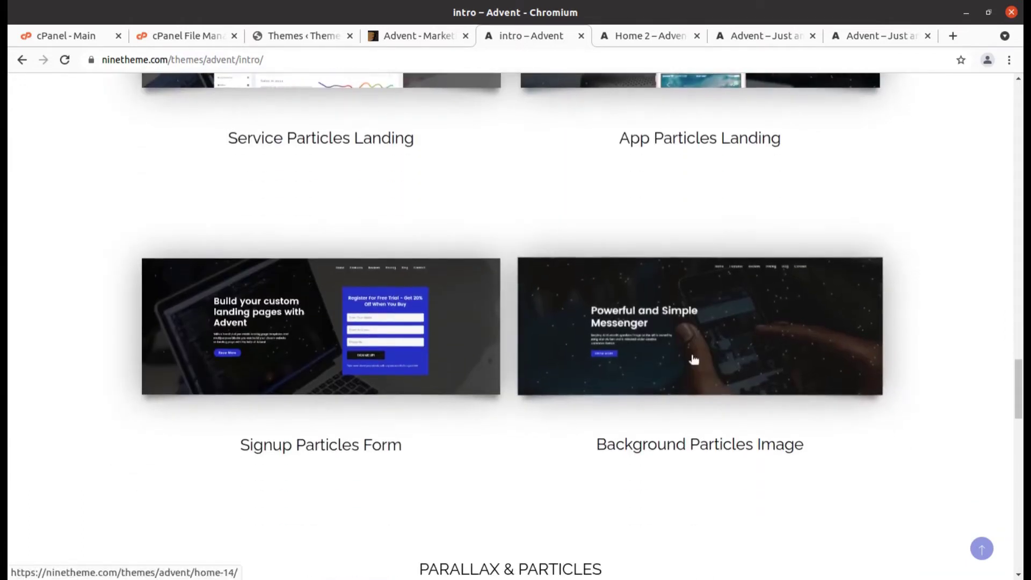
scroll(388, 410, "down", 6)
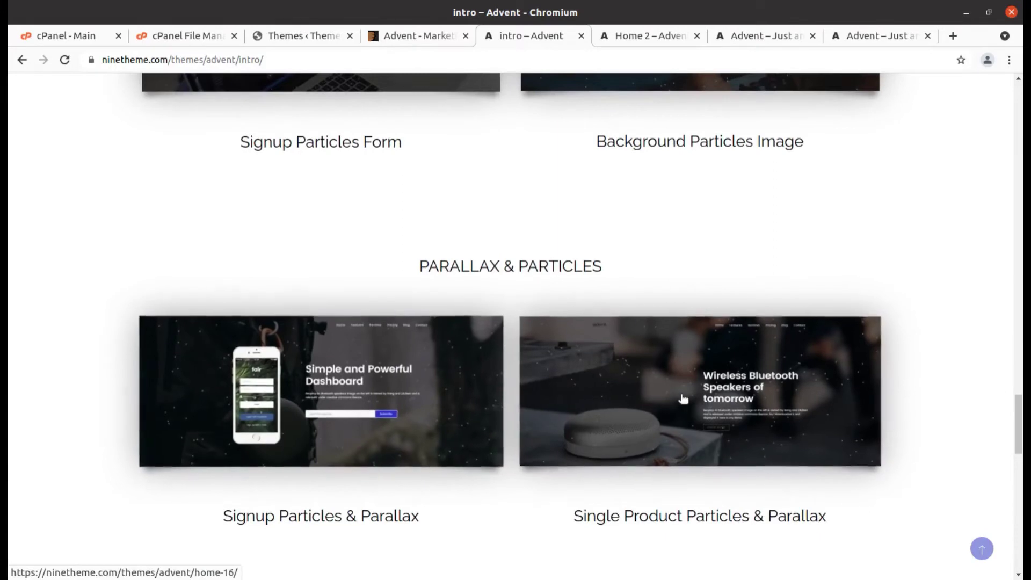
scroll(666, 400, "down", 7)
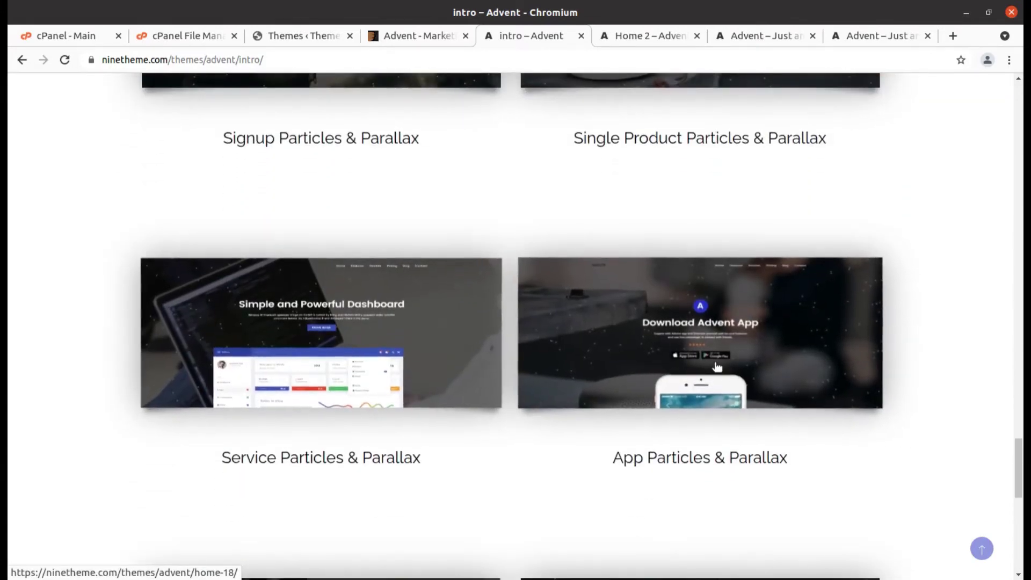
scroll(717, 367, "down", 5)
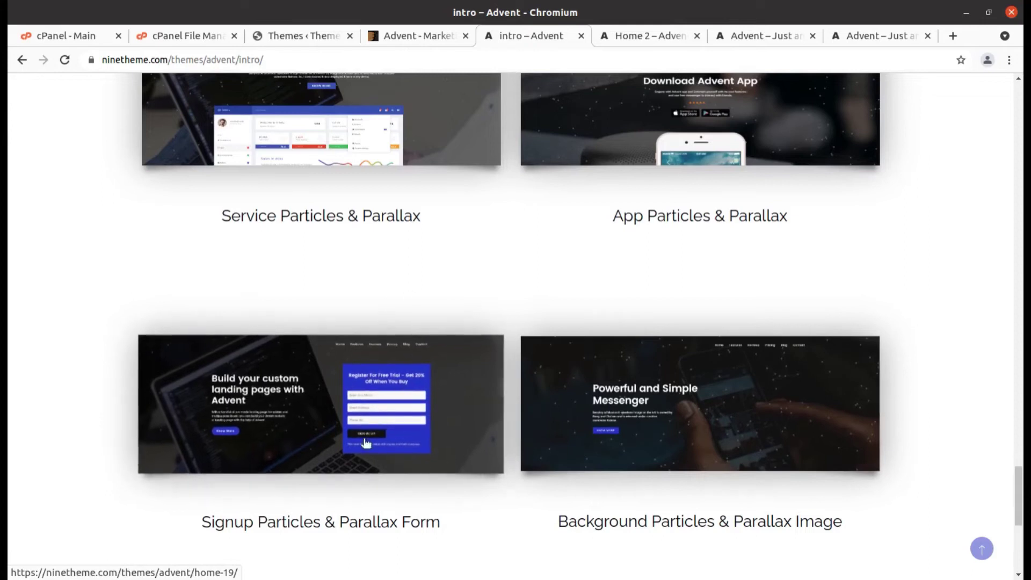
Open the Signup Particles & Parallax Form demo and try its name, email and phone fields
middle_click(349, 431)
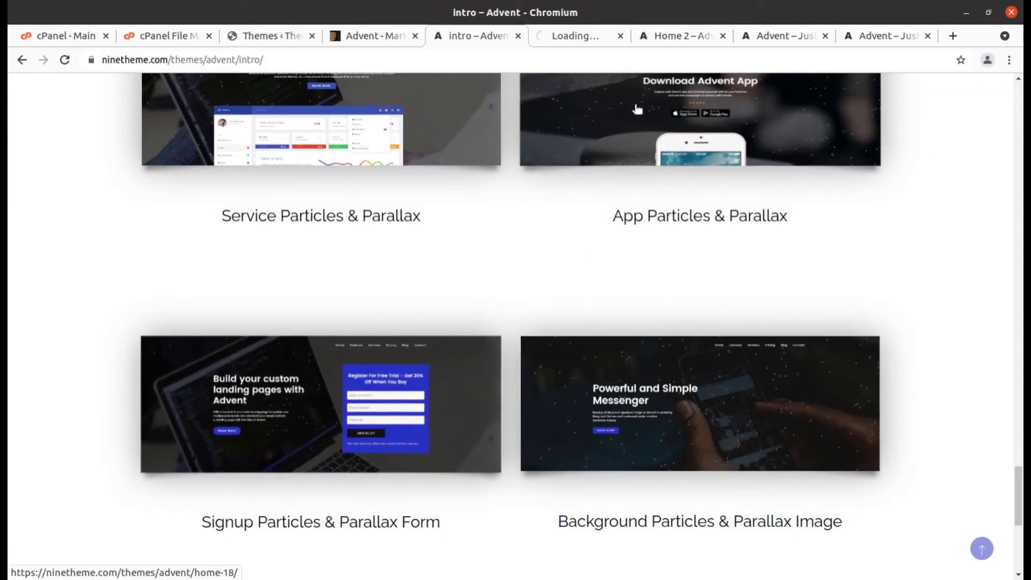
left_click(582, 37)
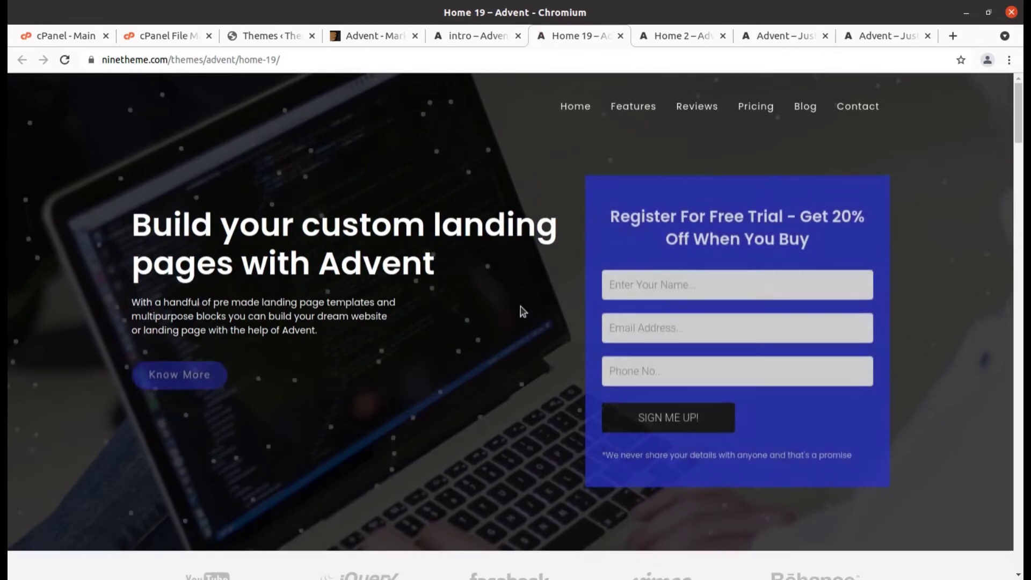
left_click(633, 288)
left_click(605, 324)
key("Tab")
left_click(634, 283)
left_click(618, 325)
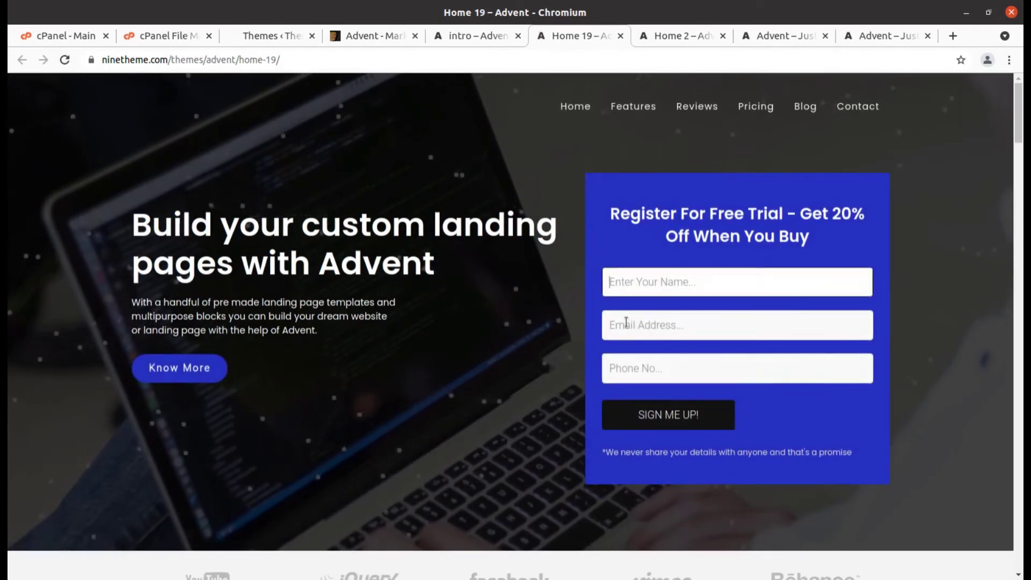
left_click(623, 371)
left_click(628, 328)
left_click(631, 279)
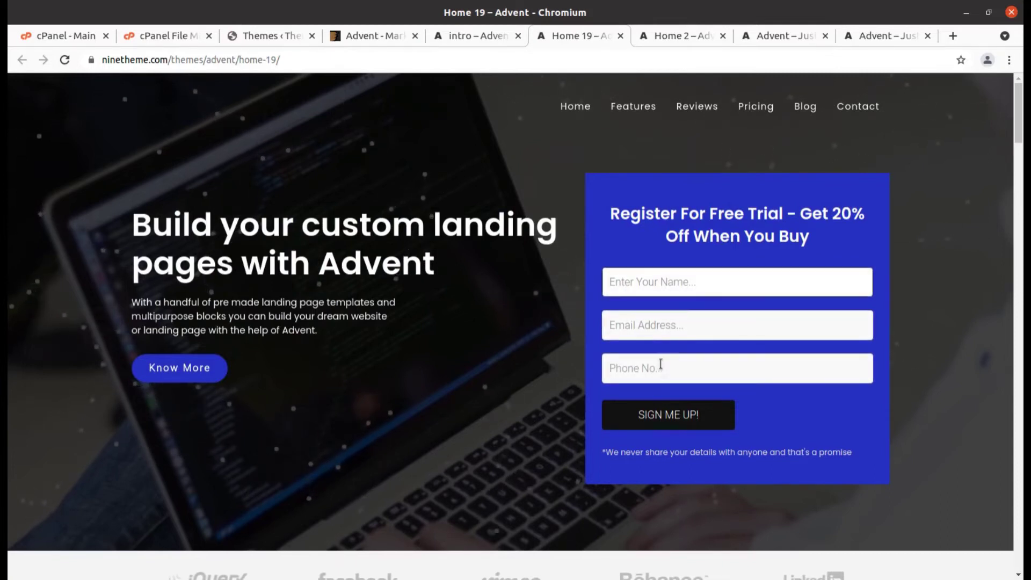
scroll(665, 365, "down", 6)
scroll(661, 364, "up", 6)
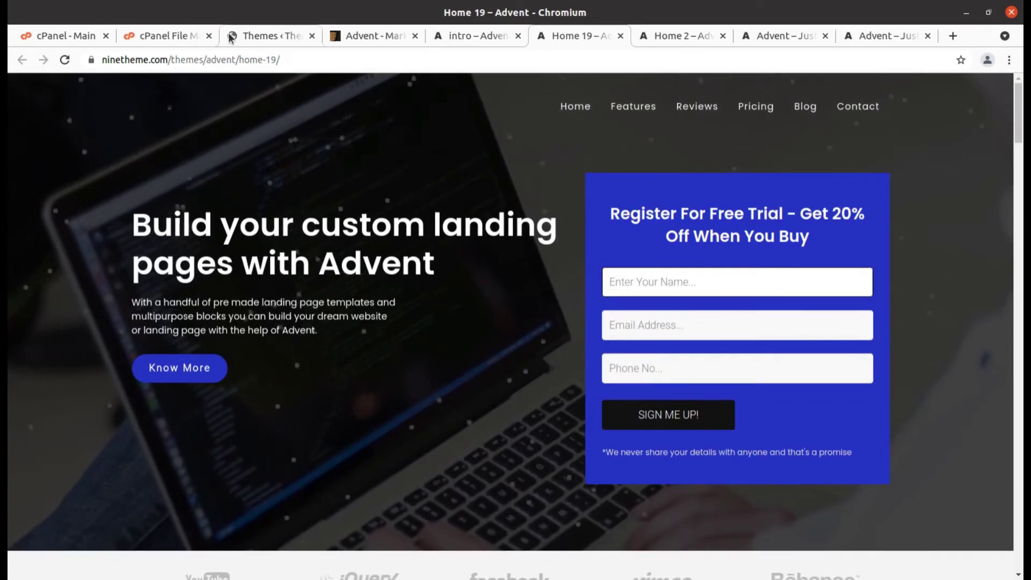
left_click(265, 36)
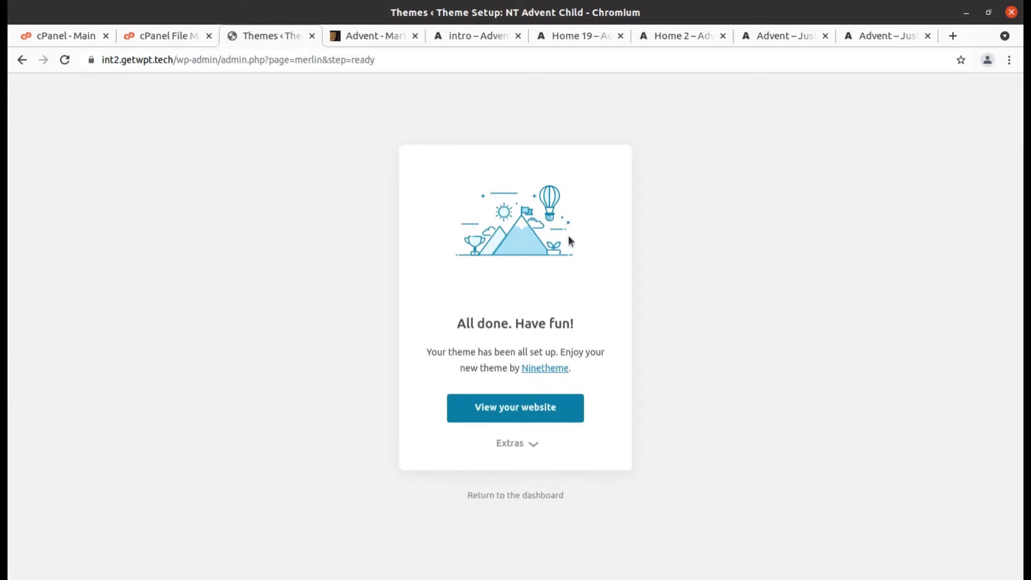
Leave the wizard for the new website and scroll through its front page
left_click(501, 412)
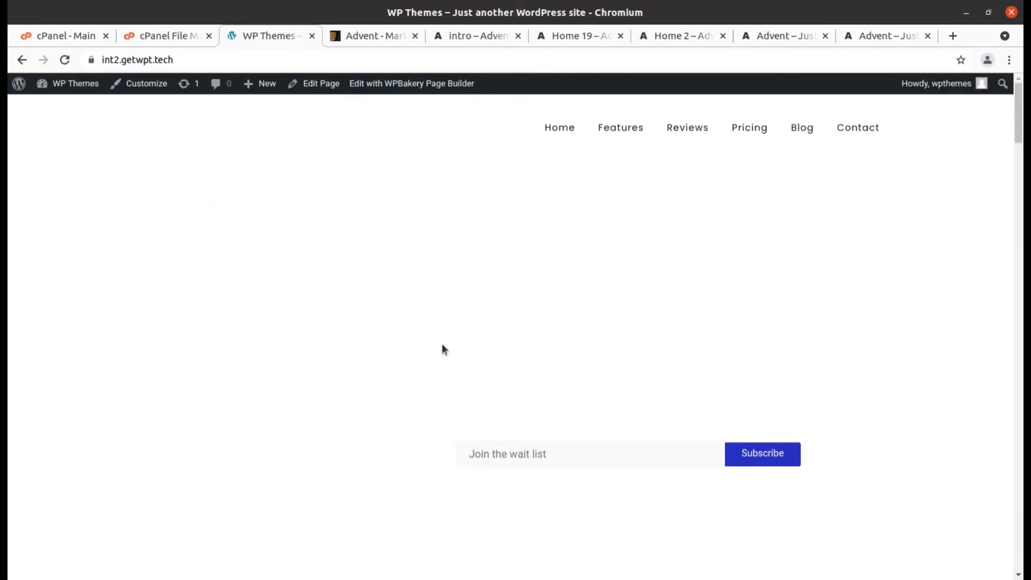
scroll(441, 317, "down", 5)
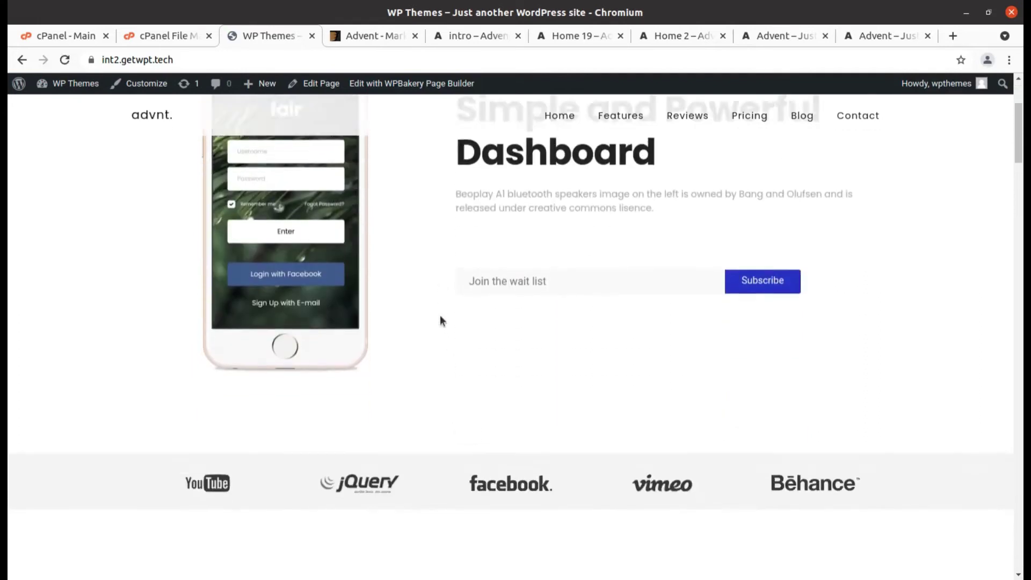
scroll(440, 317, "up", 4)
scroll(440, 315, "down", 8)
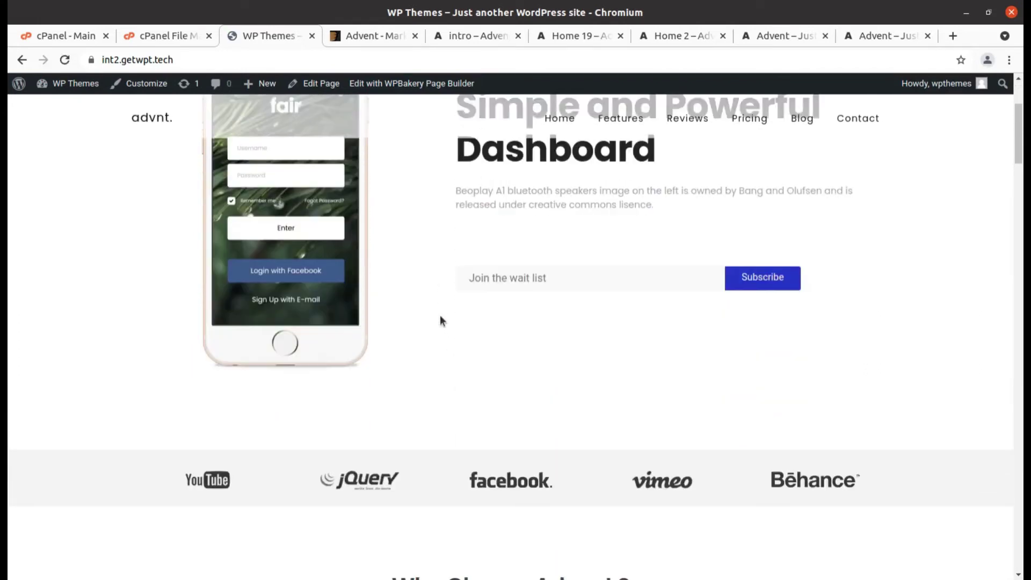
scroll(439, 316, "down", 8)
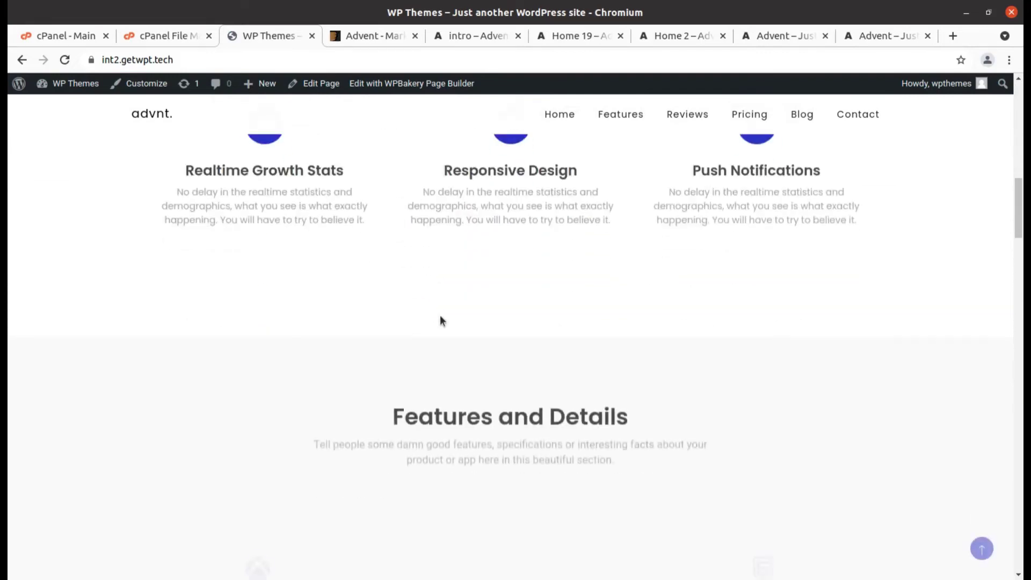
Try the Features, Reviews, Pricing, Blog and Contact nav links, then go back to the home page
left_click(619, 124)
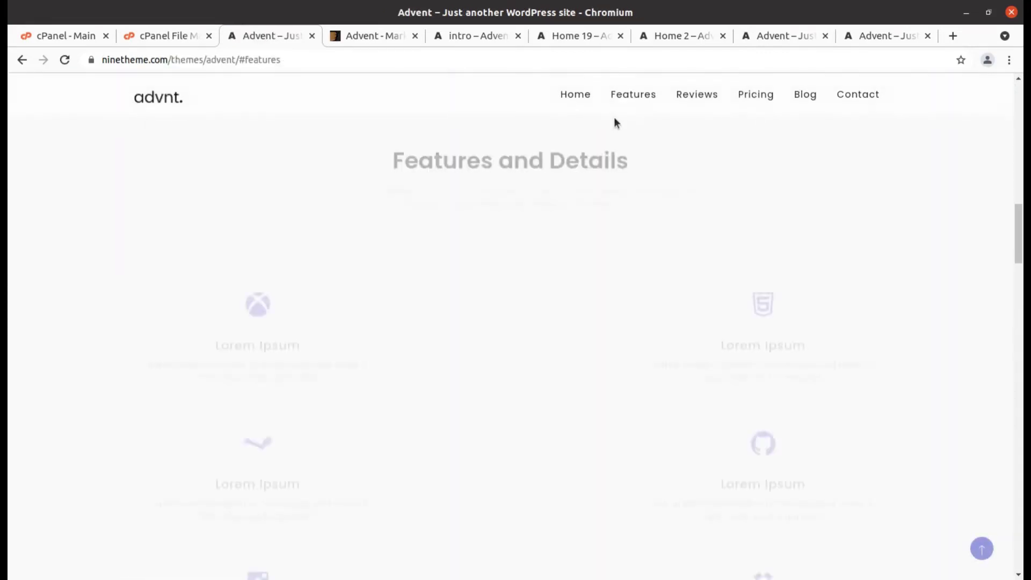
left_click(707, 97)
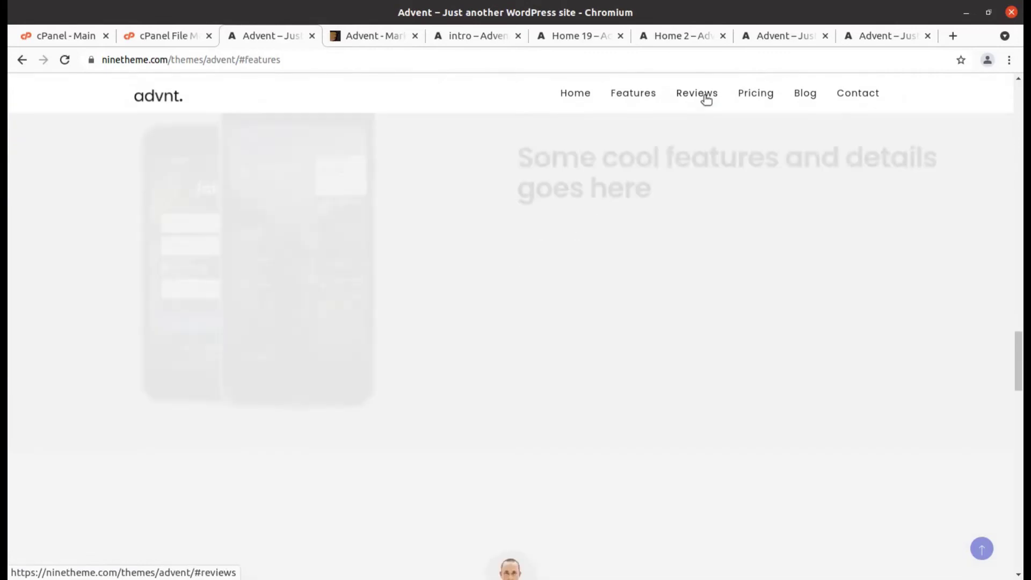
left_click(747, 97)
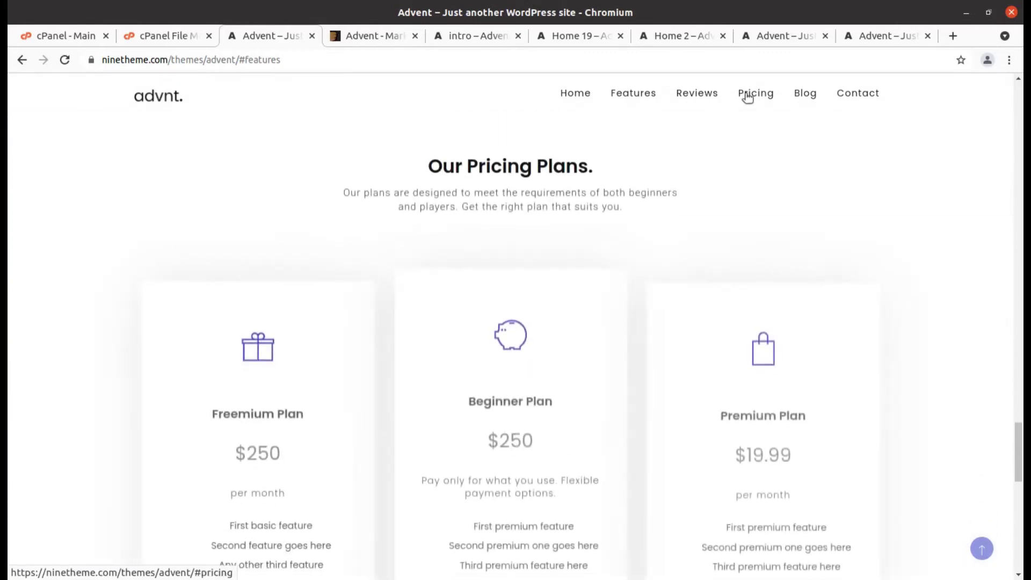
left_click(805, 102)
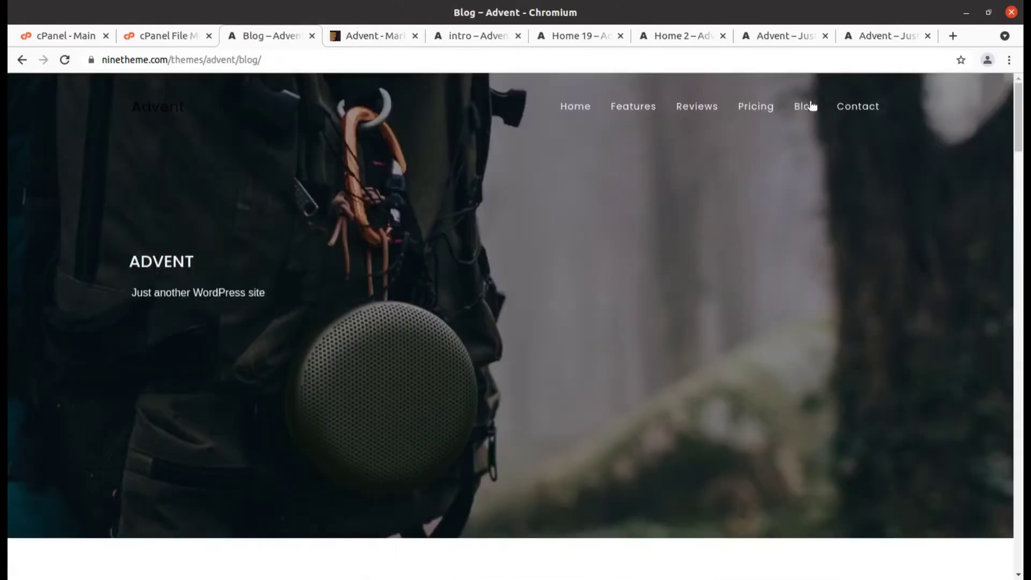
left_click(855, 109)
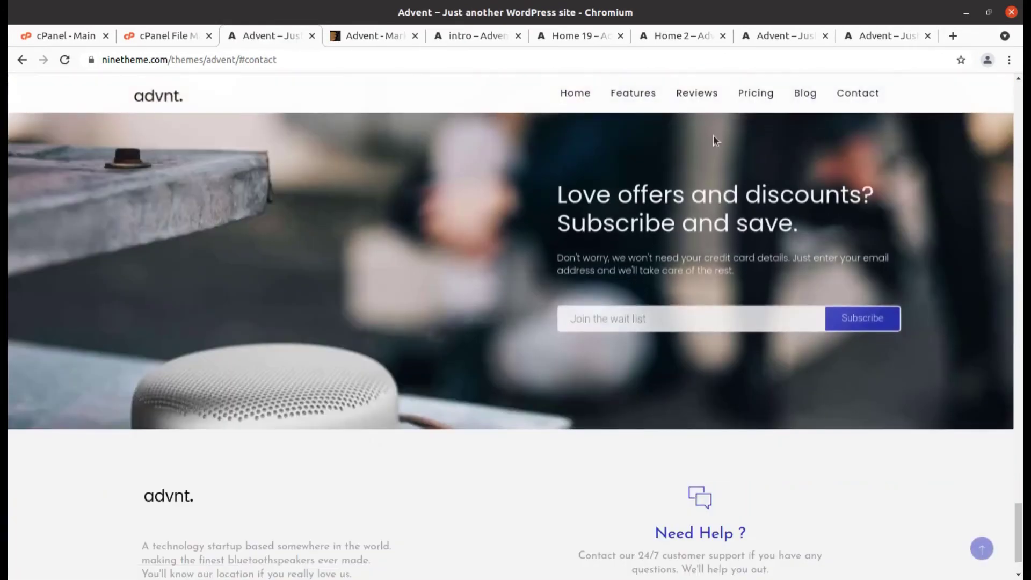
scroll(585, 180, "up", 6)
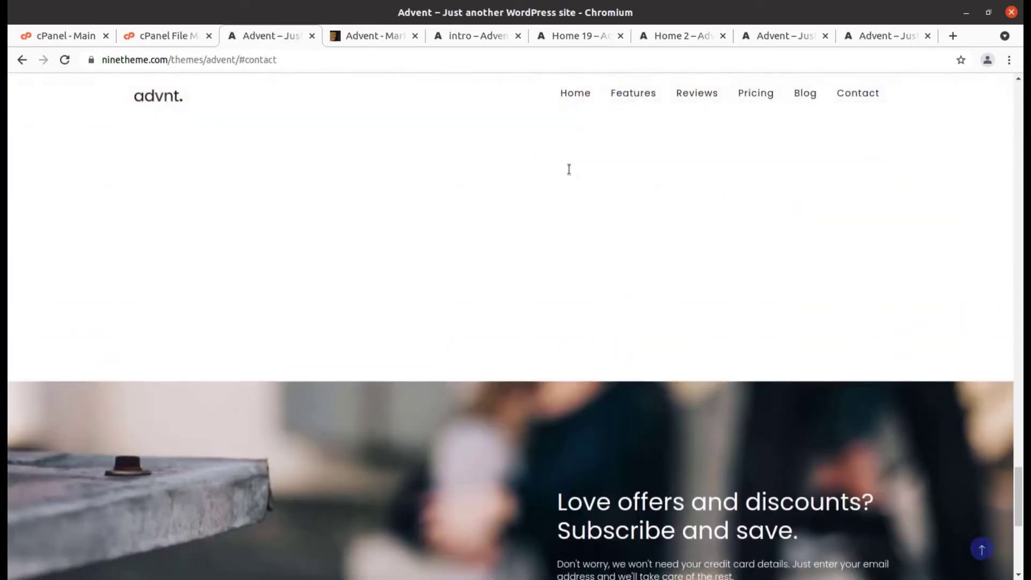
left_click(160, 99)
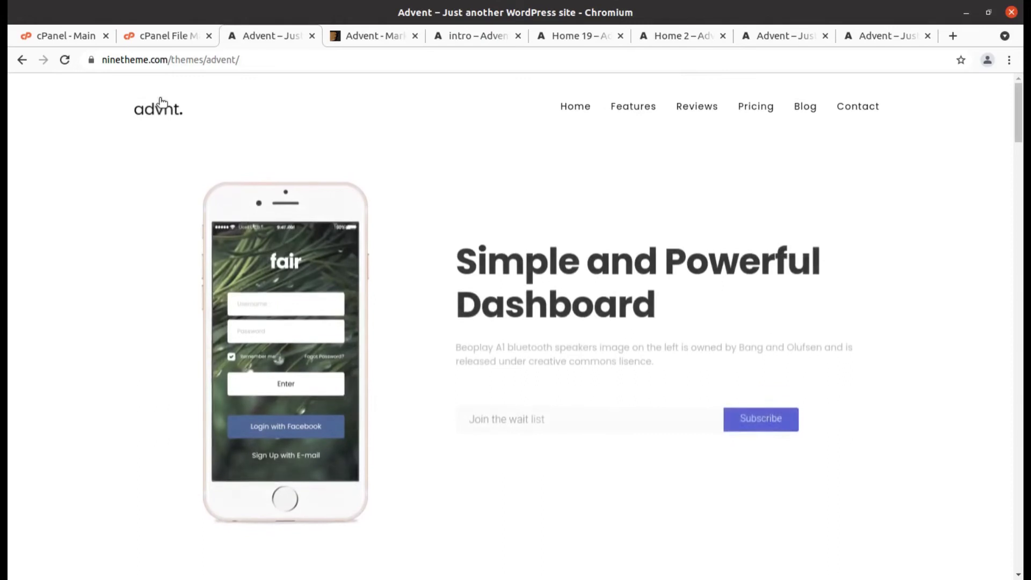
left_click(23, 62)
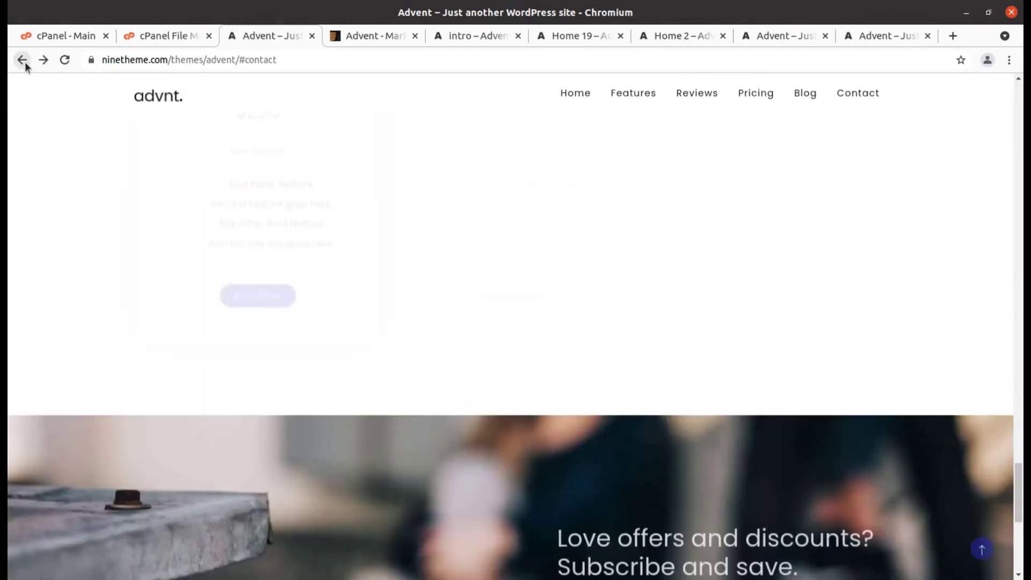
left_click(23, 61)
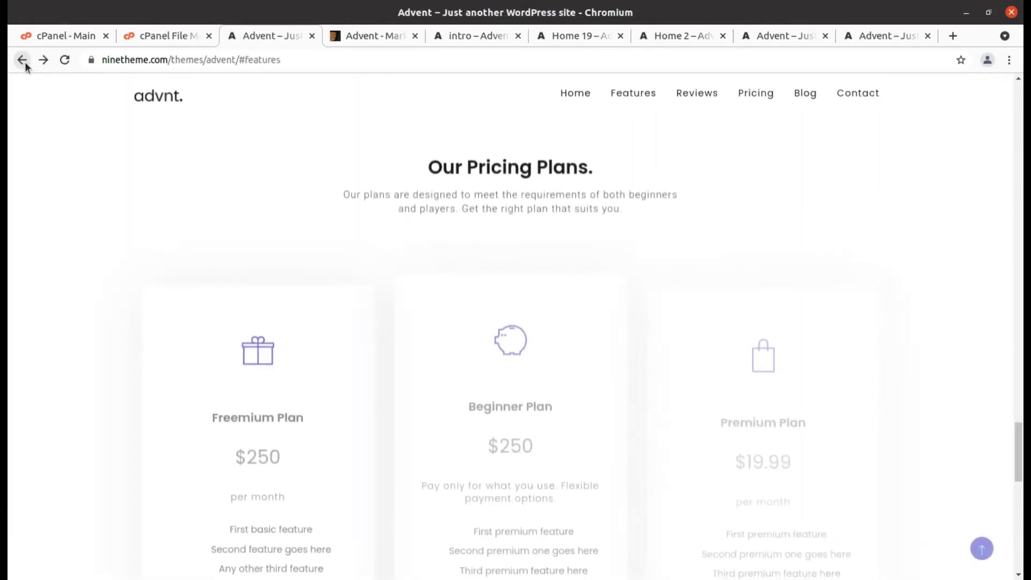
left_click(22, 60)
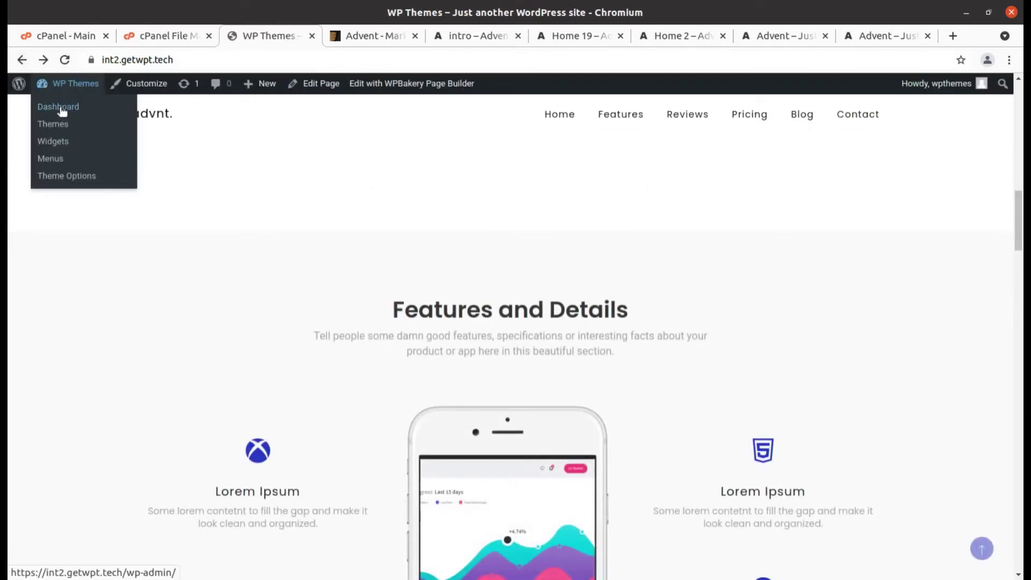
Open the Dashboard in a new tab, then recheck the Features section and front page
middle_click(69, 94)
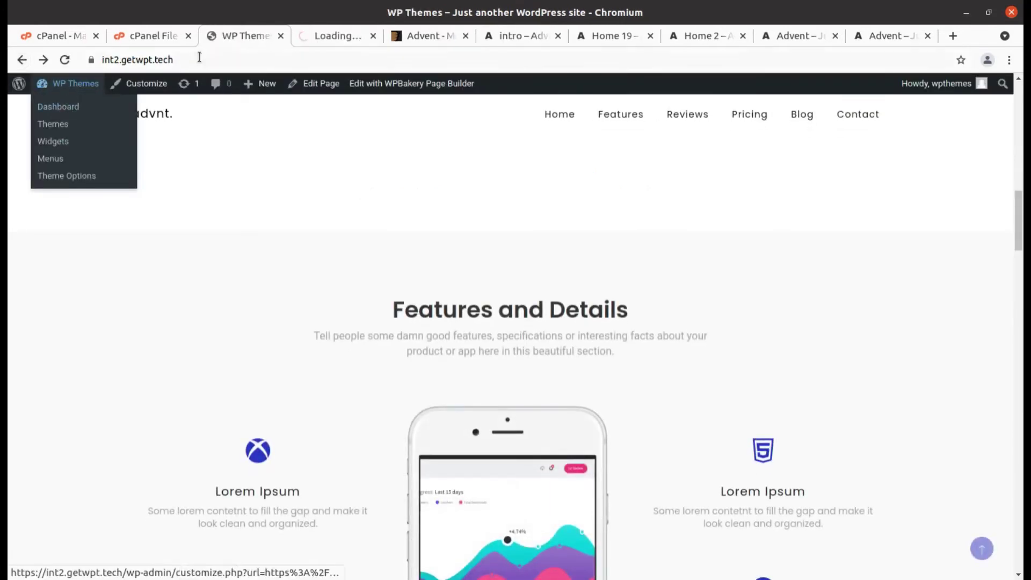
left_click(310, 38)
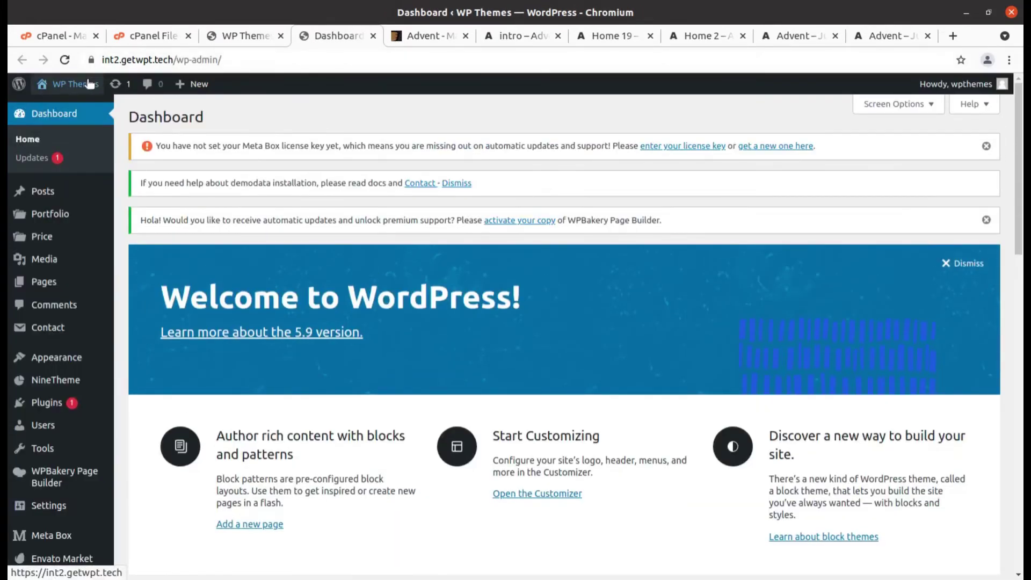
mouse_move(90, 84)
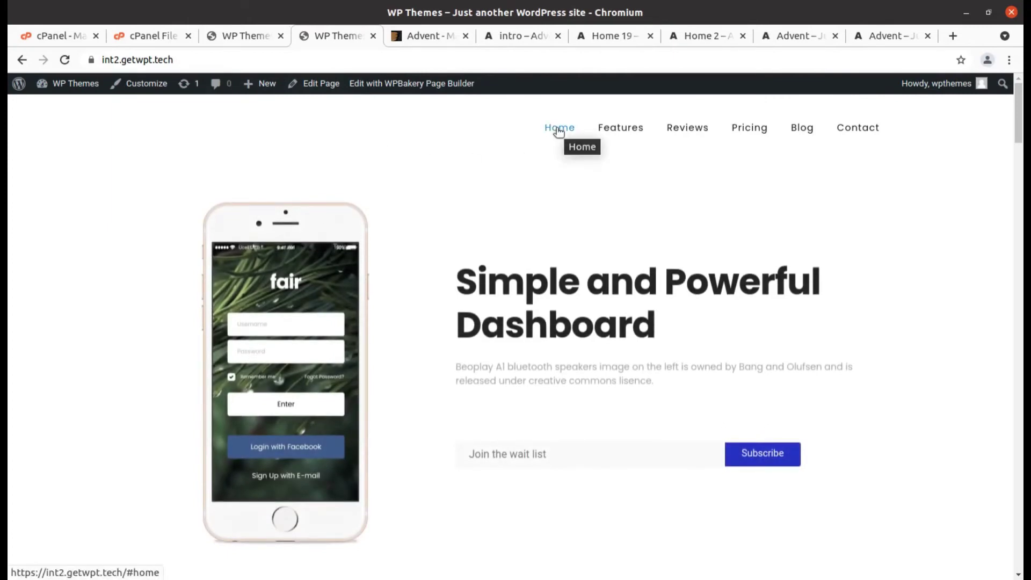
left_click(597, 127)
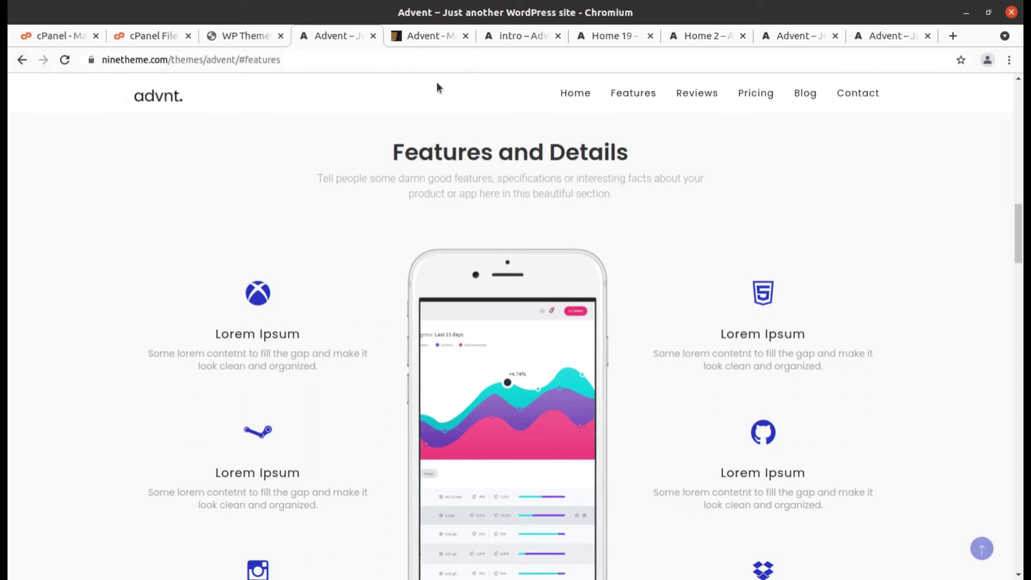
left_click(22, 60)
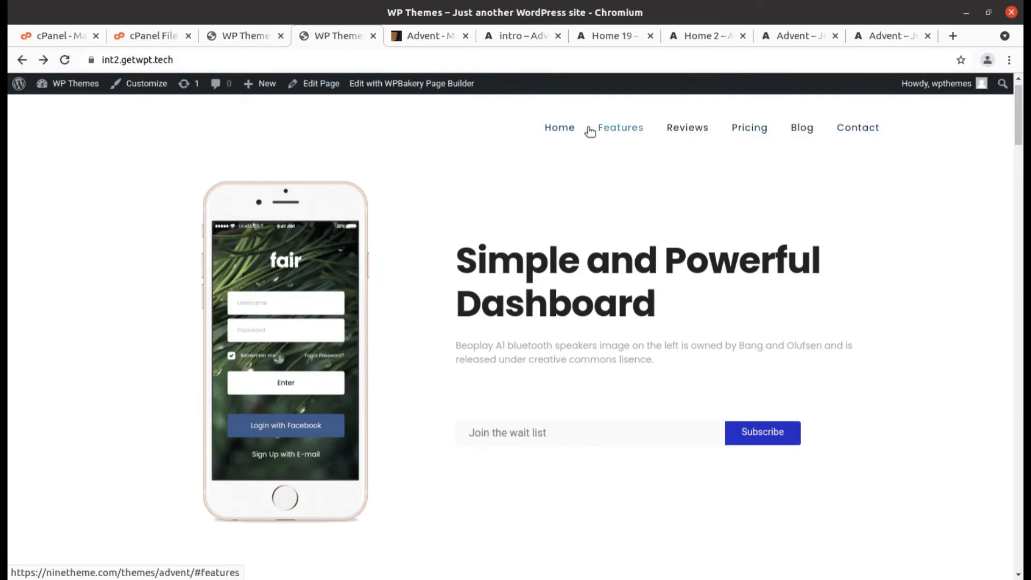
scroll(591, 132, "down", 5)
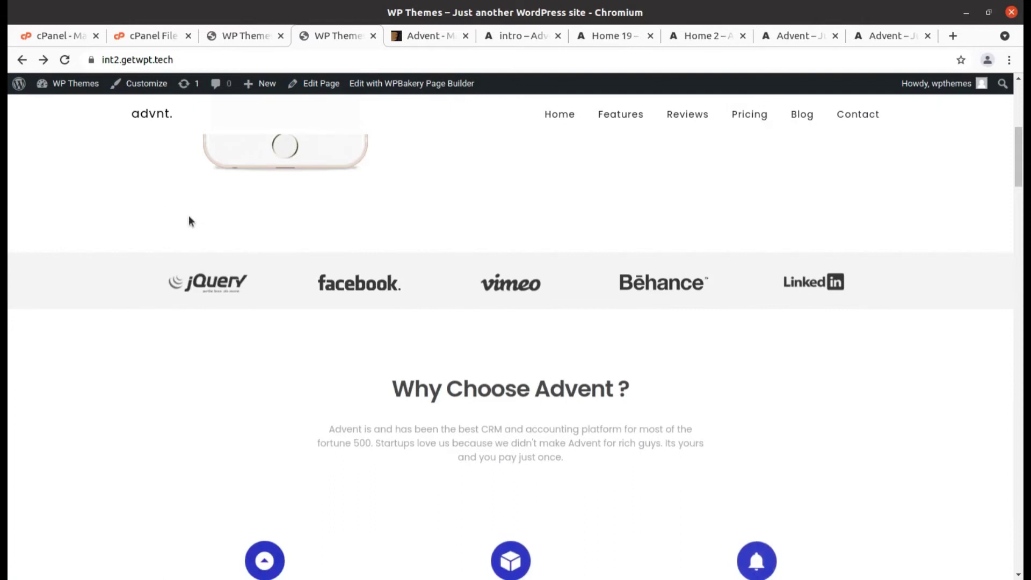
scroll(198, 228, "down", 2)
scroll(264, 215, "down", 3)
scroll(264, 220, "up", 3)
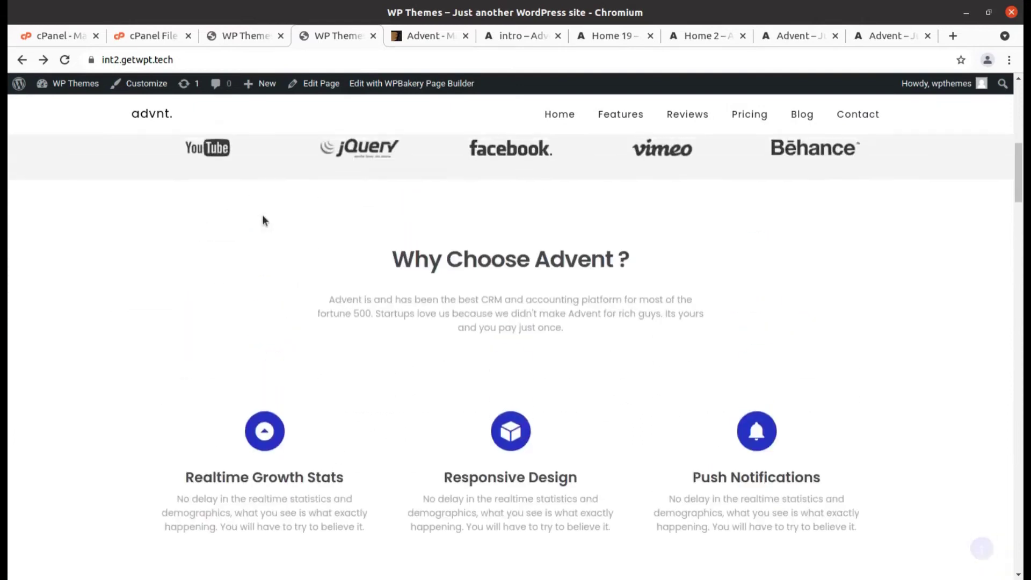
scroll(262, 218, "down", 3)
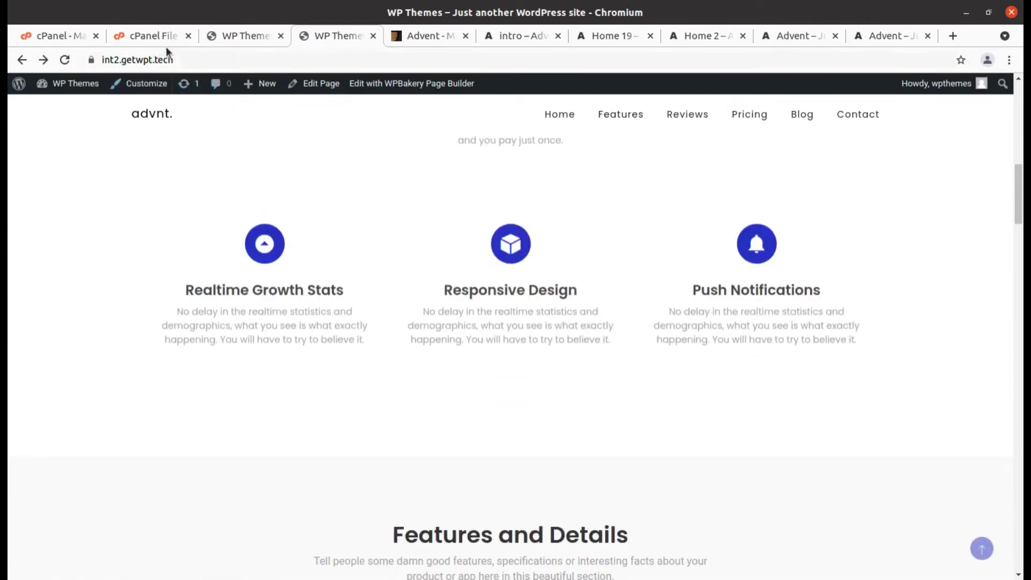
Activate the NT Advent parent theme in Appearance > Themes
left_click(240, 39)
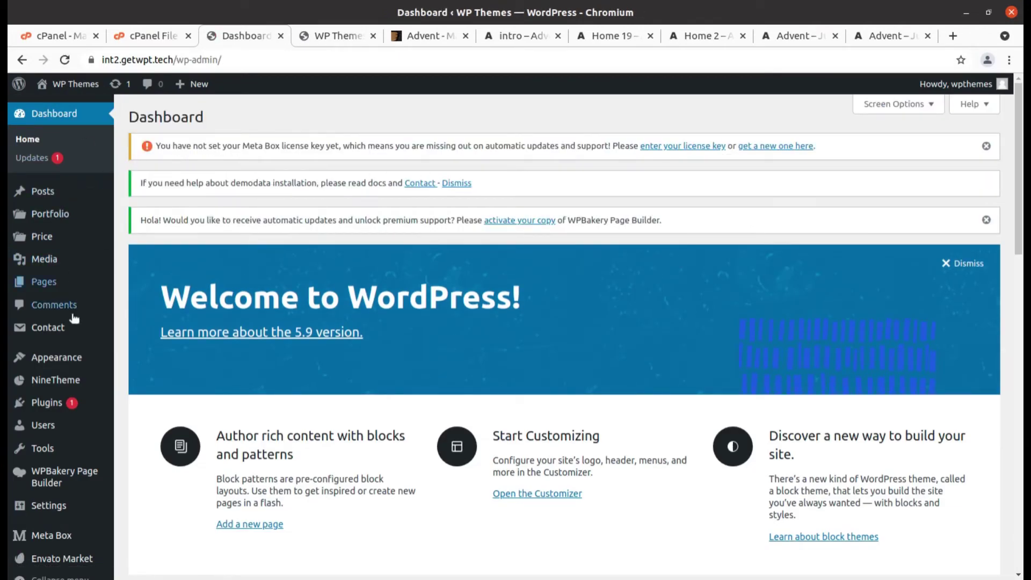
mouse_move(59, 362)
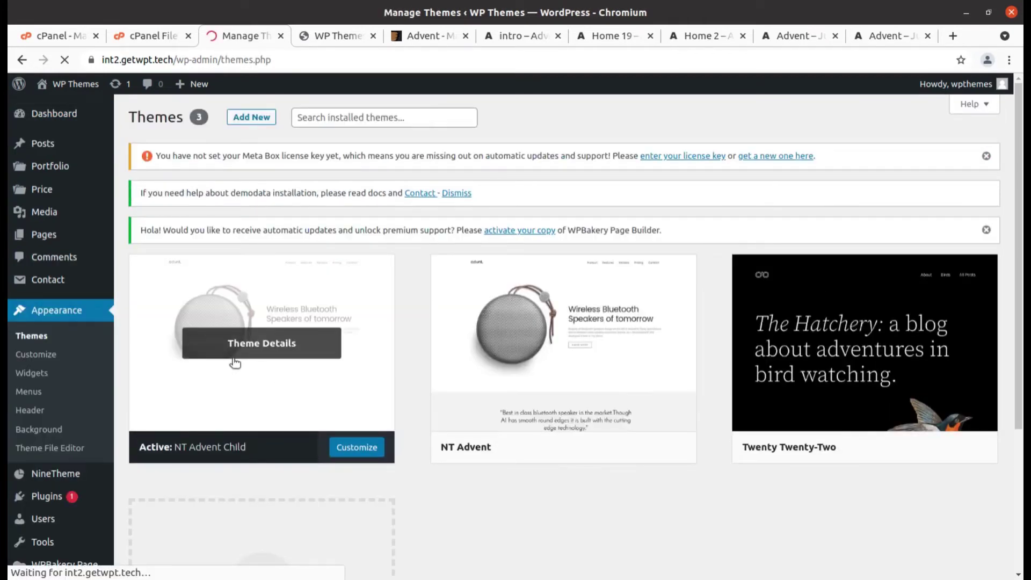
mouse_move(514, 378)
left_click(591, 448)
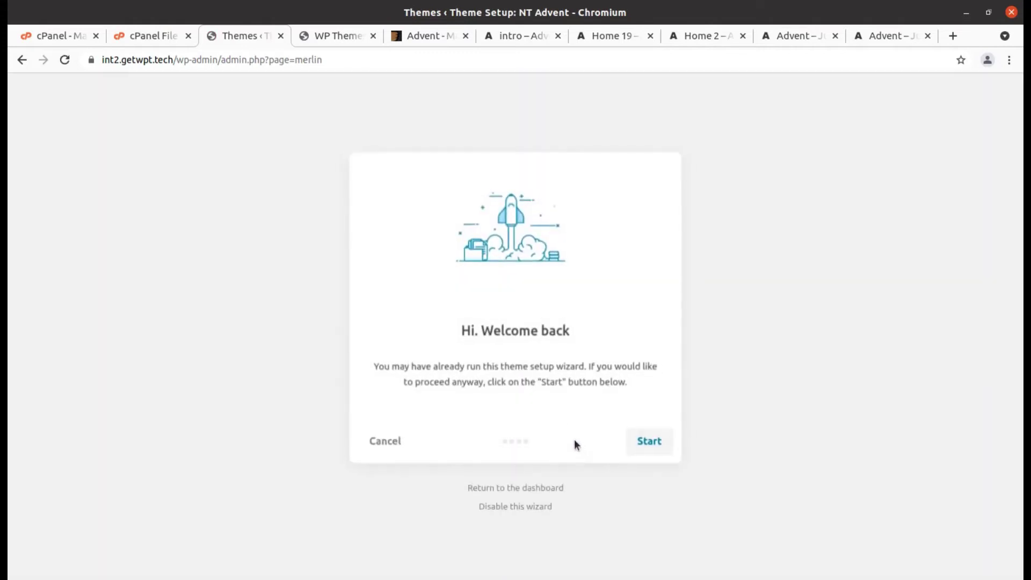
Skip the setup wizard and dismiss the Meta Box license and WPBakery notices
left_click(386, 440)
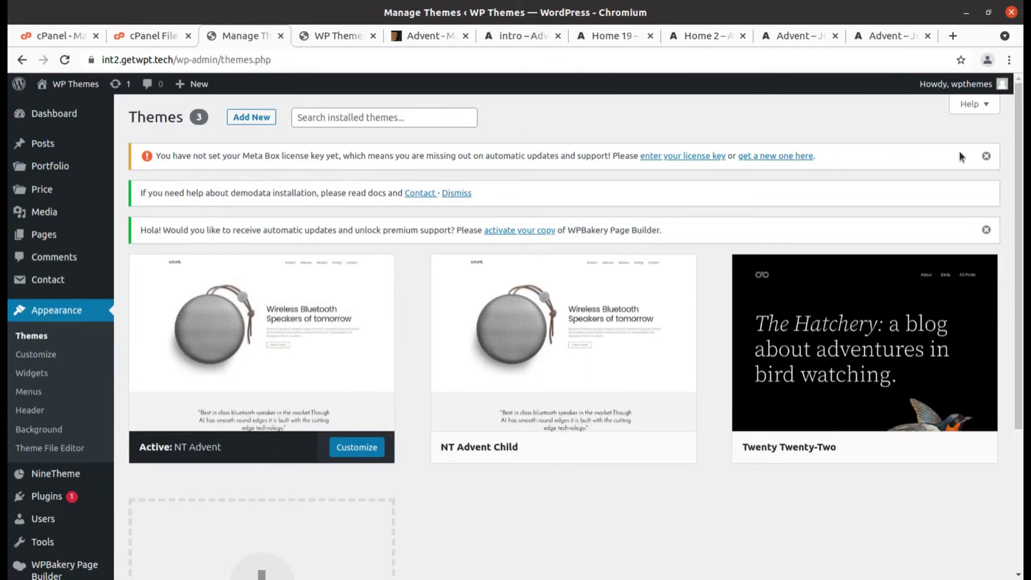
left_click(985, 157)
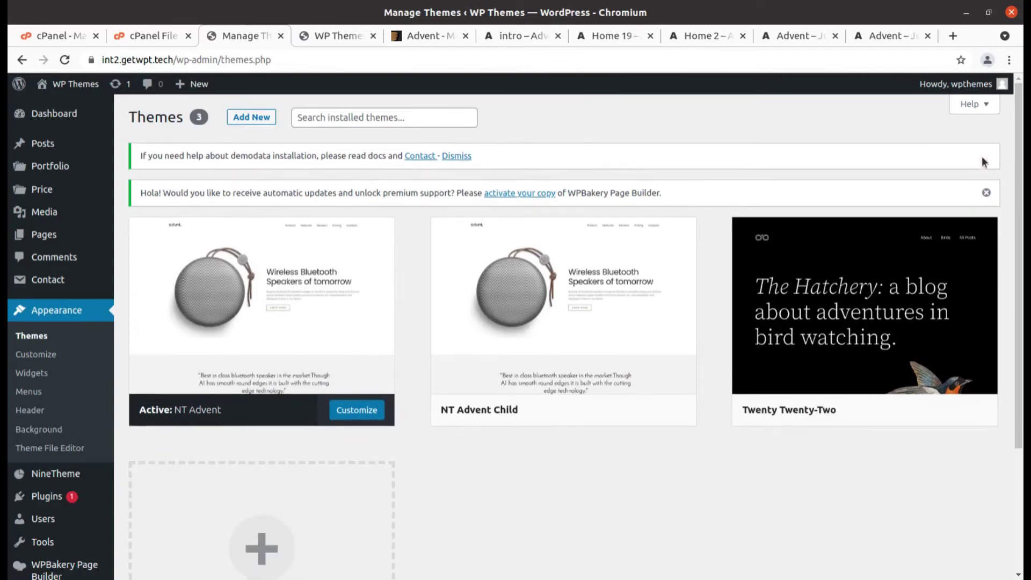
left_click(987, 189)
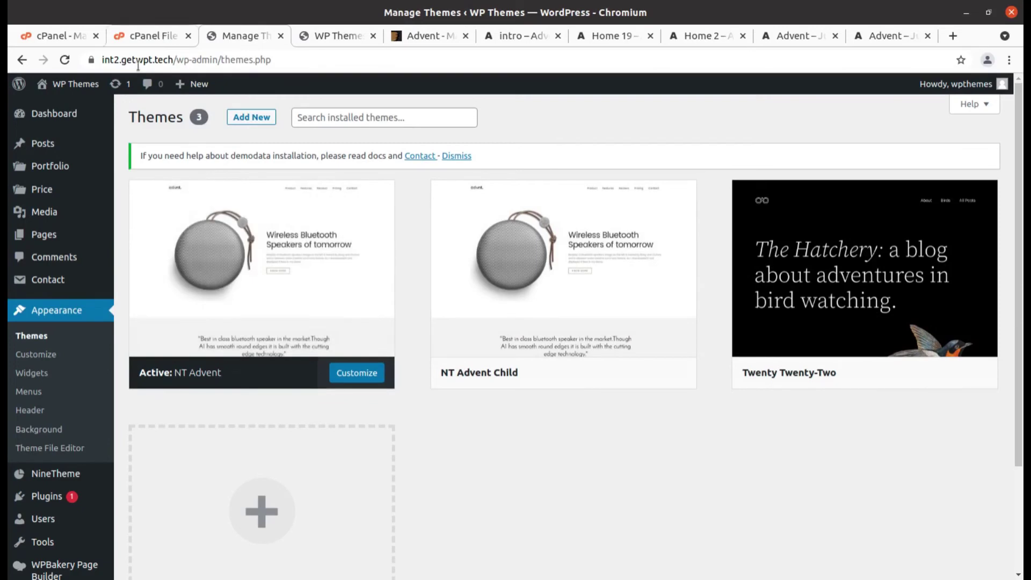
Open the All Pages list in a new tab and scroll through it
mouse_move(86, 233)
middle_click(153, 241)
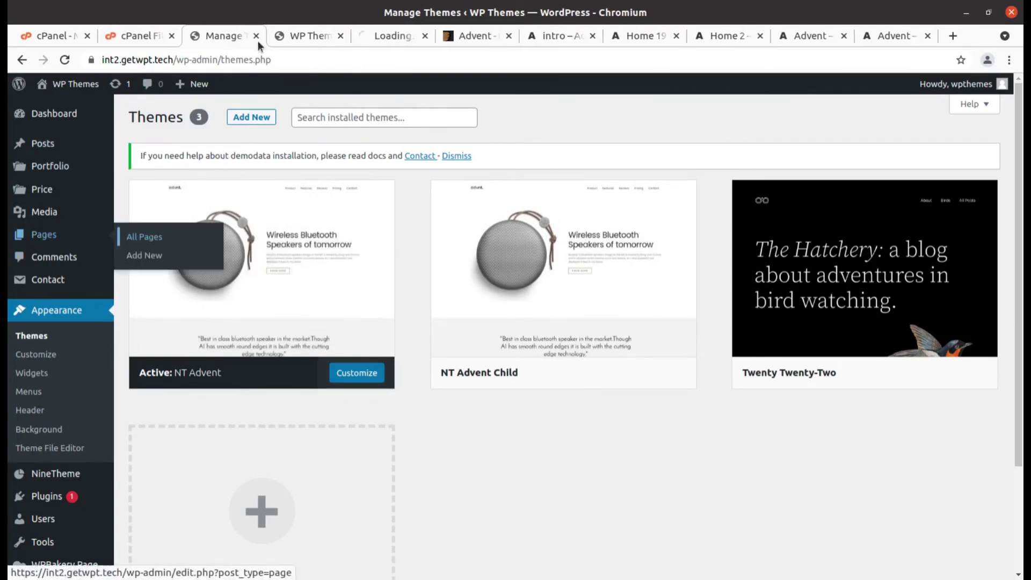
left_click(328, 33)
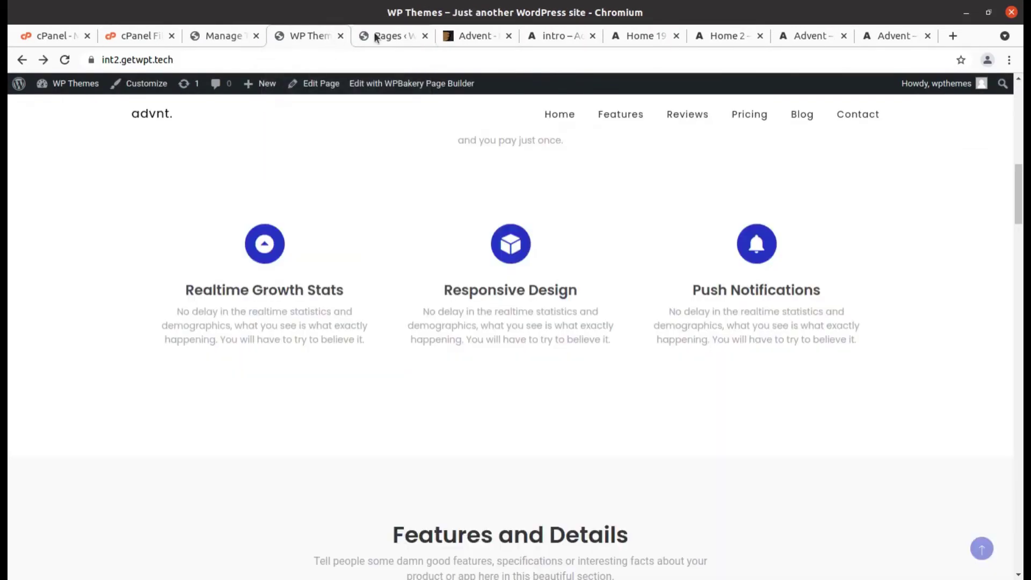
left_click(375, 33)
scroll(161, 322, "down", 3)
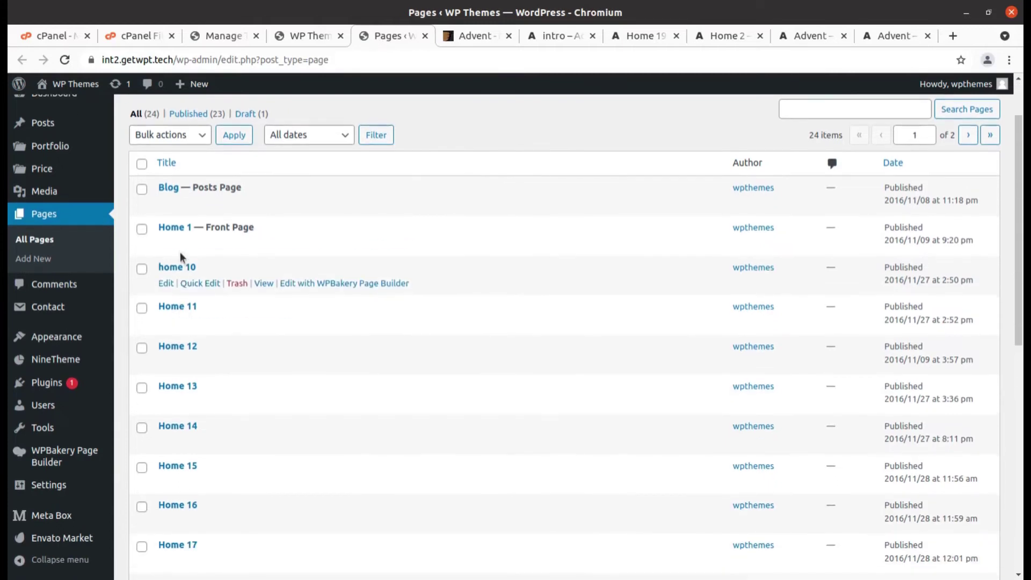
scroll(179, 249, "down", 4)
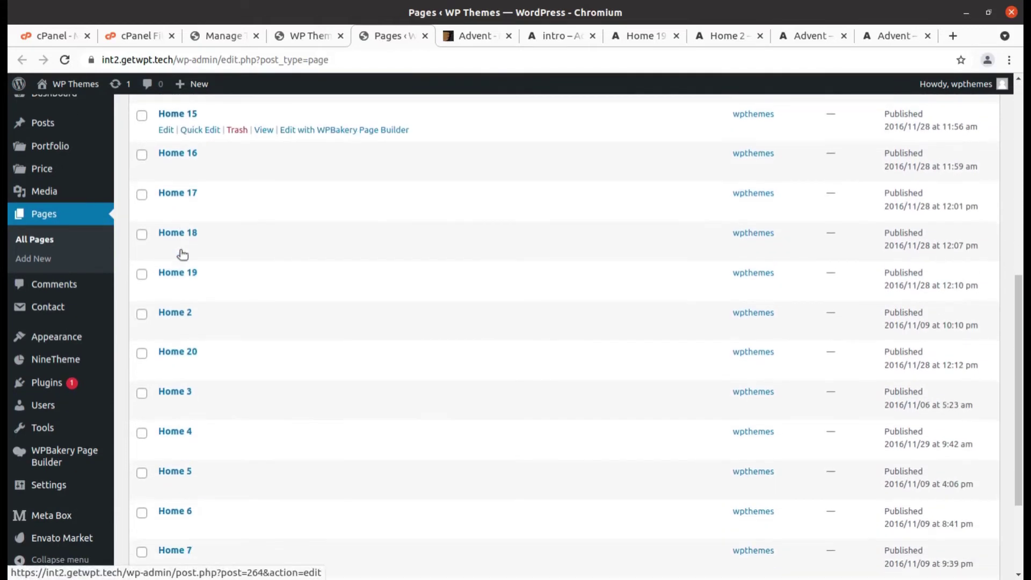
scroll(199, 371, "down", 3)
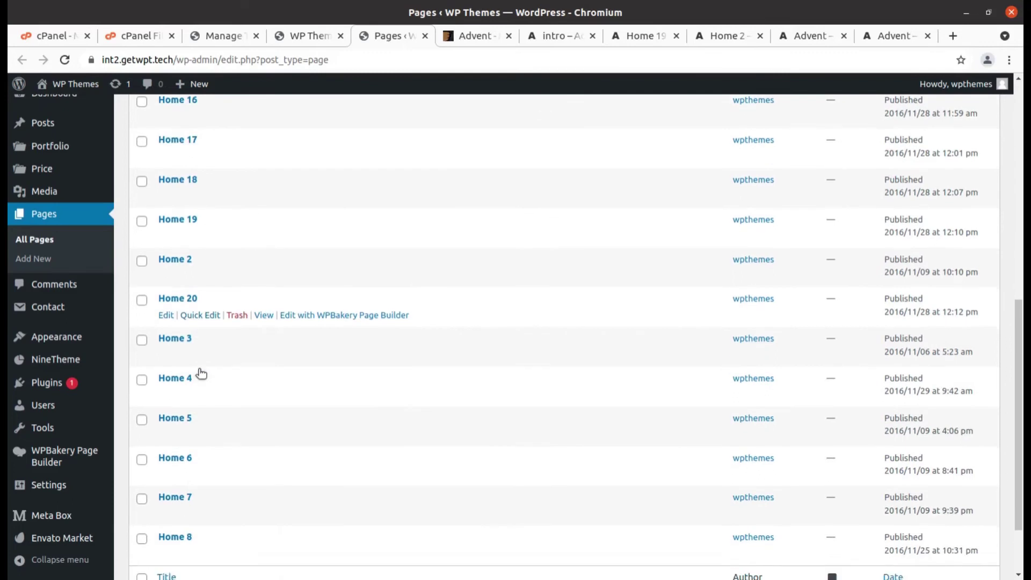
scroll(199, 371, "up", 3)
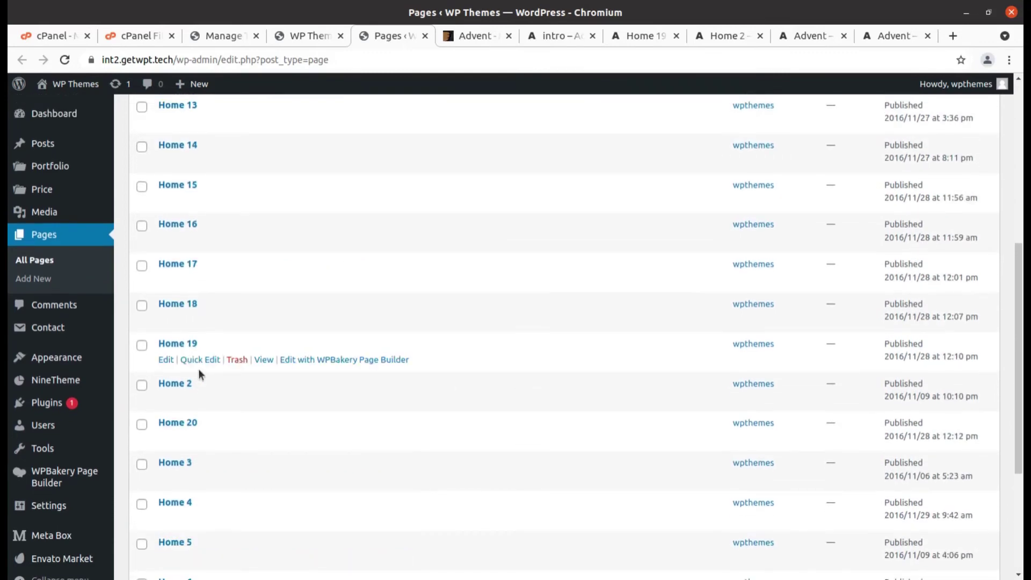
scroll(198, 369, "down", 2)
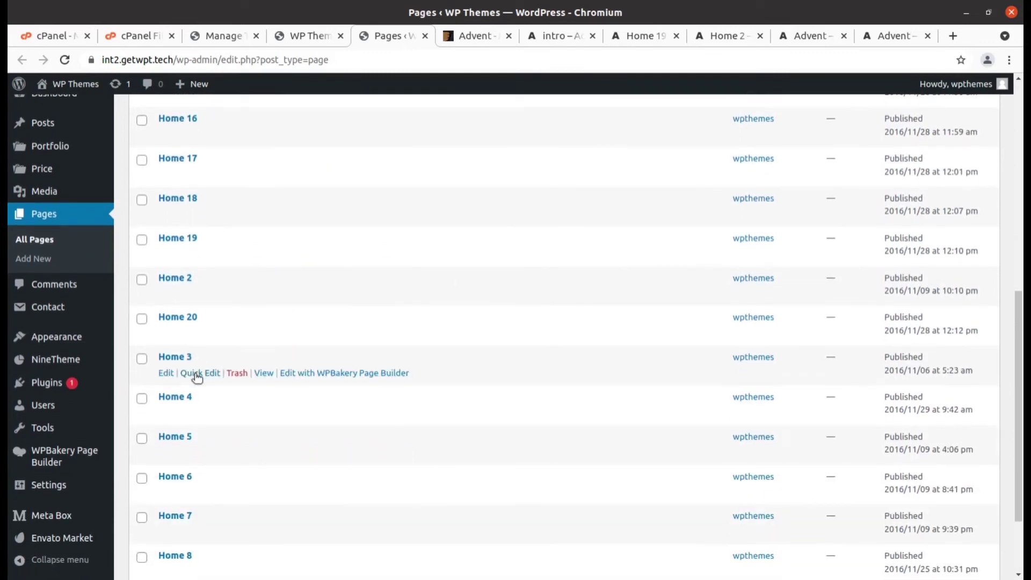
Open previews of Home 3, Home 6, Home 18 and, from page 2, Home 9 in new tabs
middle_click(263, 375)
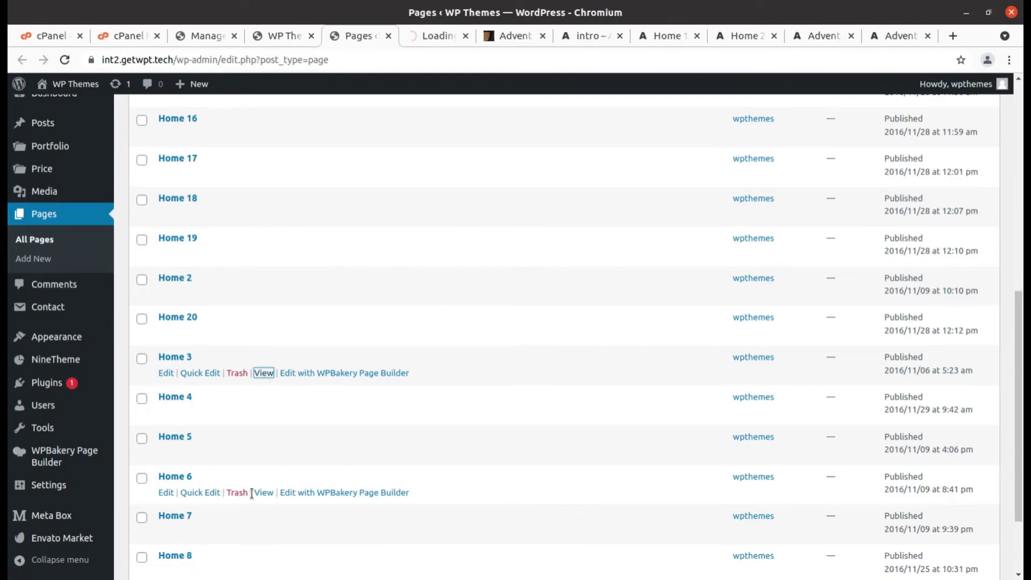
middle_click(264, 492)
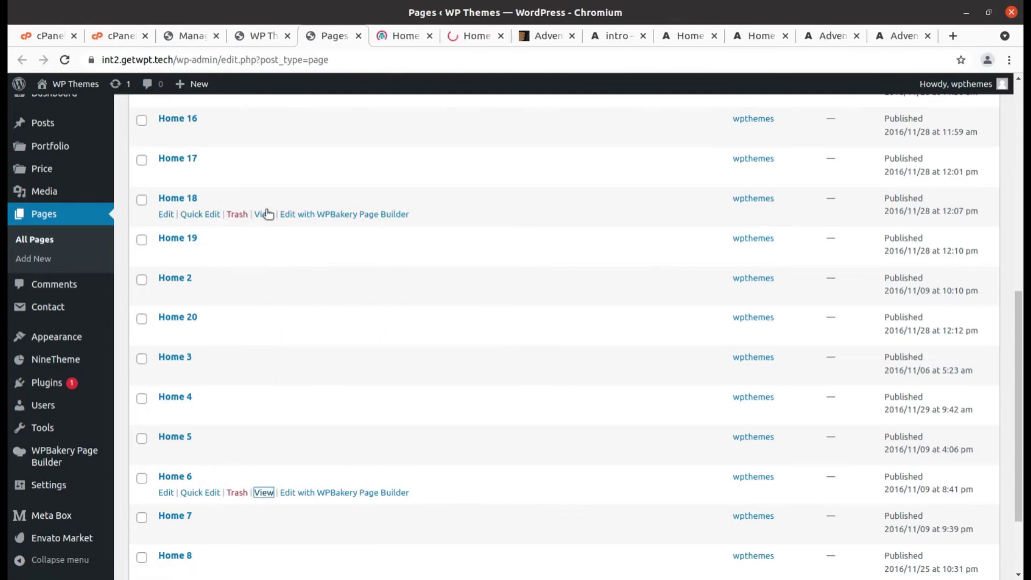
middle_click(267, 213)
scroll(265, 209, "up", 8)
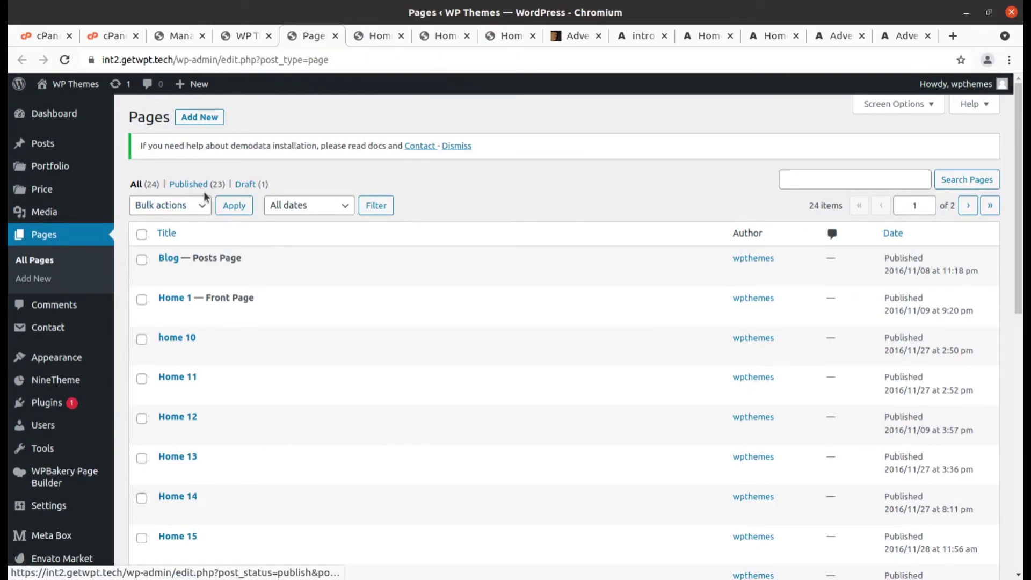
scroll(214, 214, "down", 10)
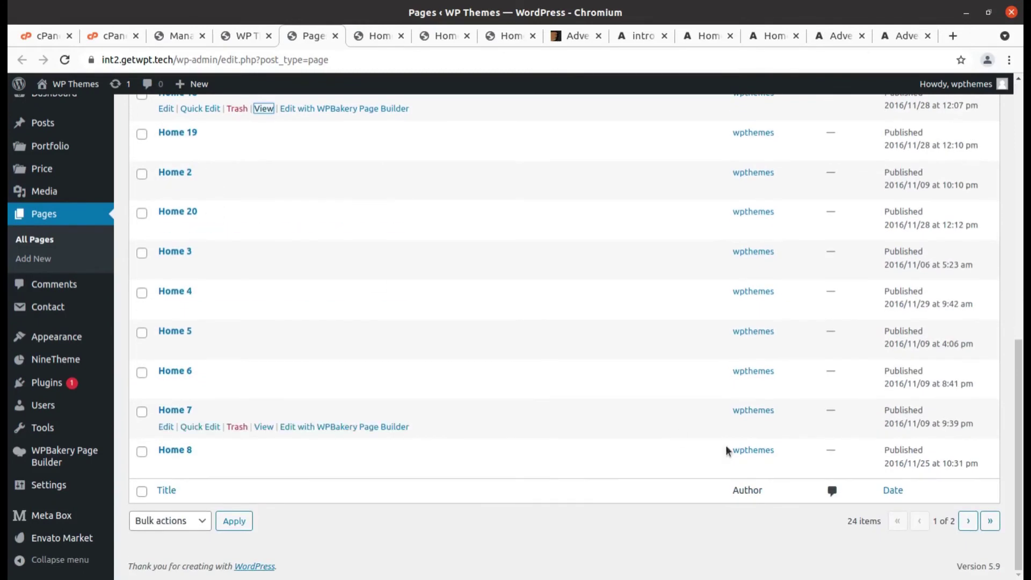
left_click(967, 521)
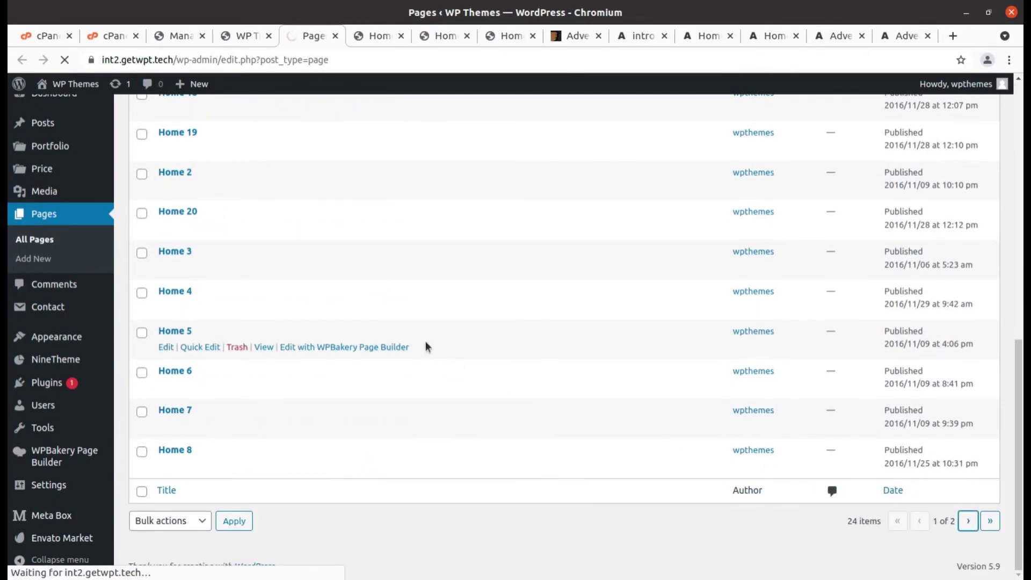
mouse_move(202, 269)
middle_click(267, 276)
Scroll through the Home 3 page preview, then close it
left_click(346, 36)
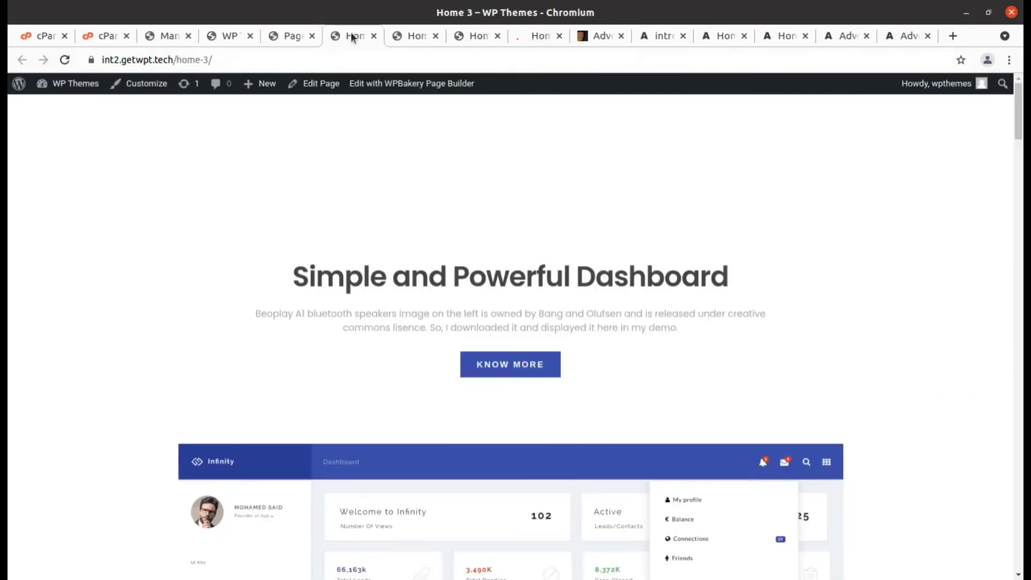
scroll(216, 266, "down", 3)
scroll(215, 266, "up", 3)
scroll(309, 309, "down", 12)
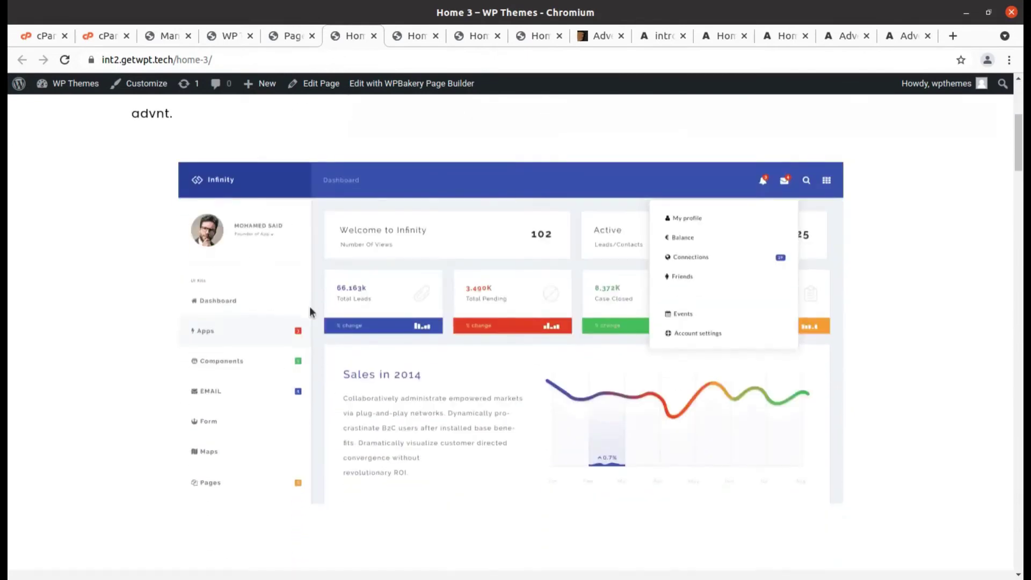
scroll(309, 310, "down", 14)
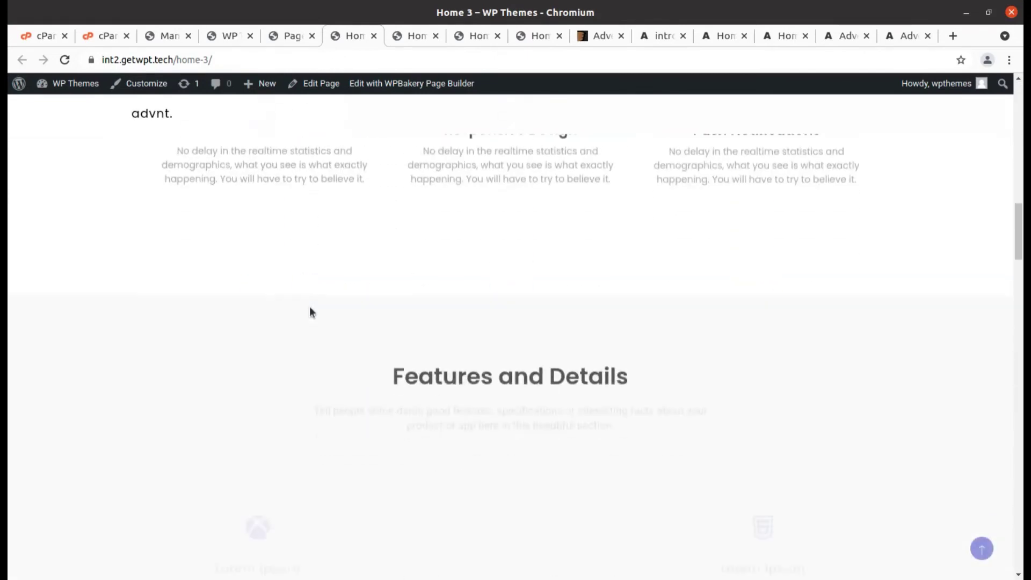
scroll(309, 311, "down", 3)
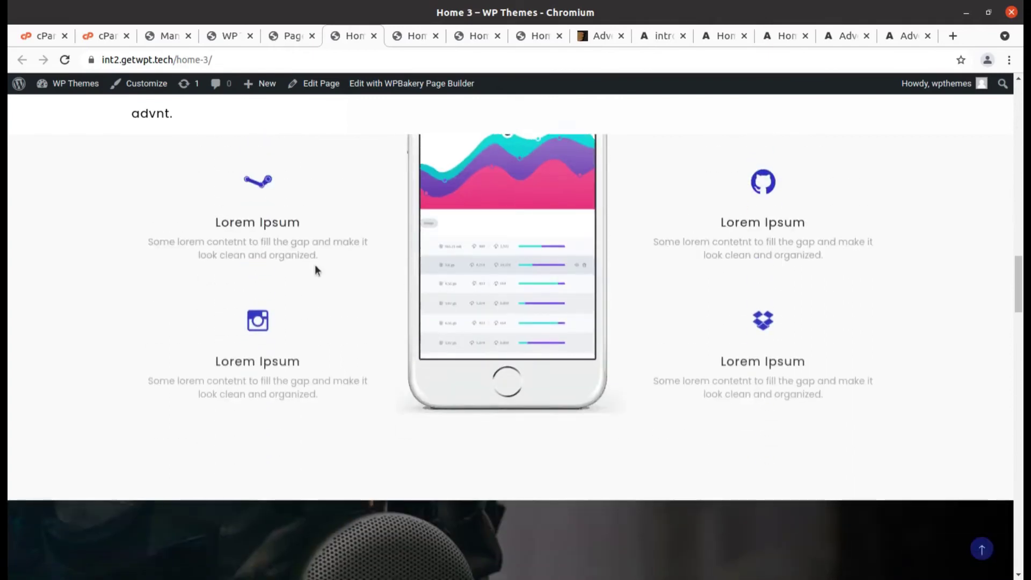
left_click(374, 36)
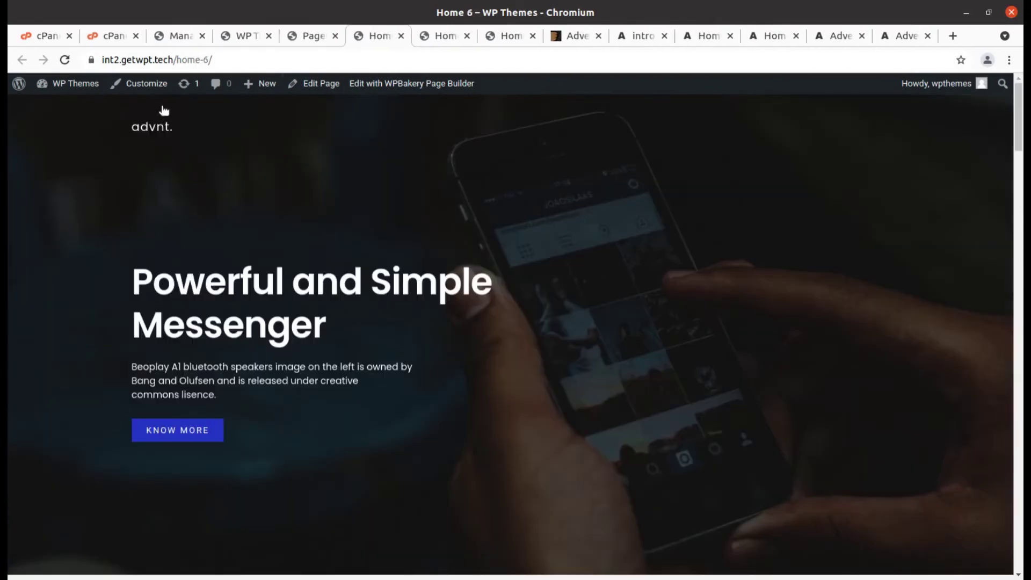
Scroll through the Home 6 page preview, then close it
scroll(149, 274, "down", 10)
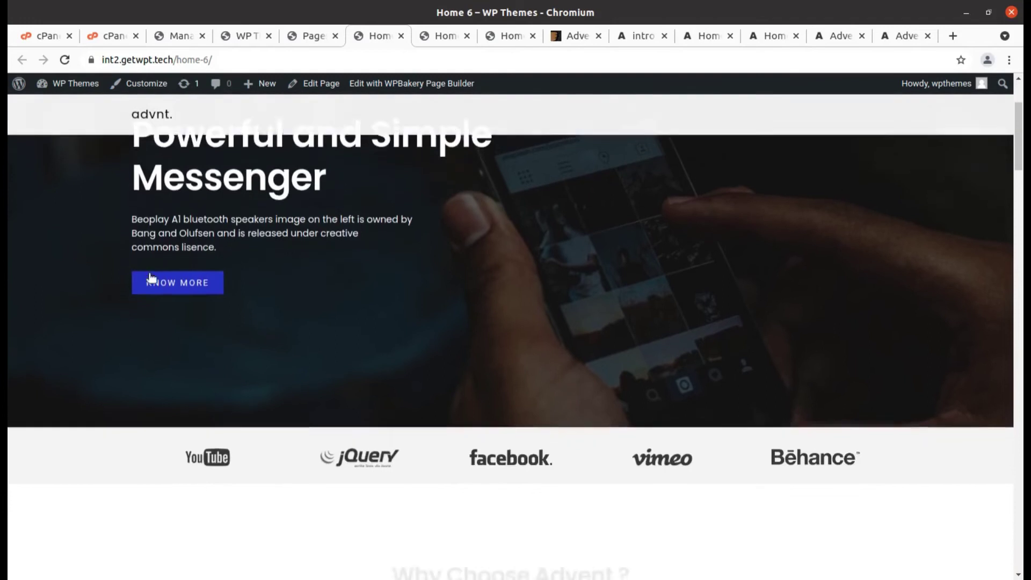
scroll(149, 278, "down", 14)
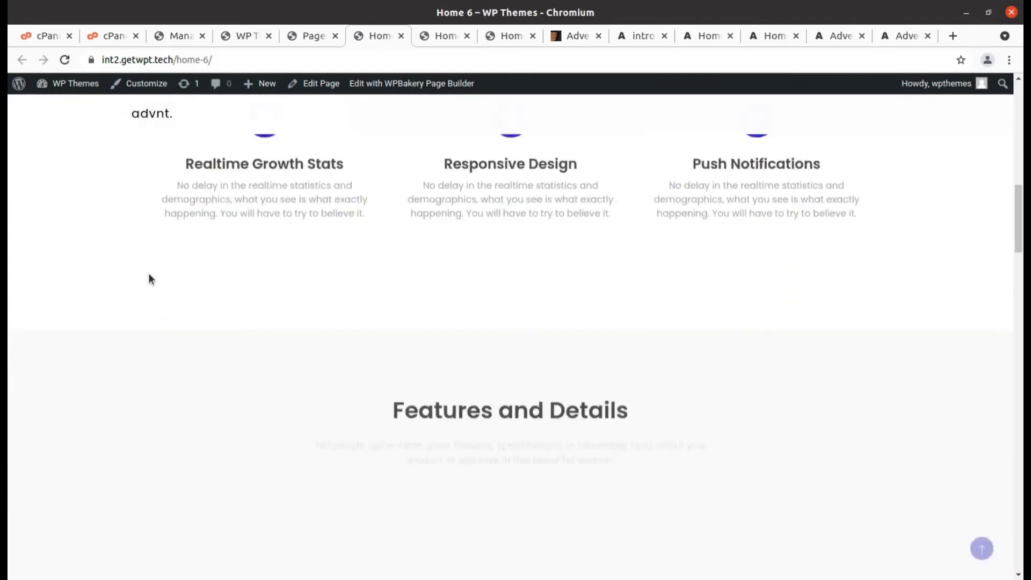
scroll(149, 275, "down", 12)
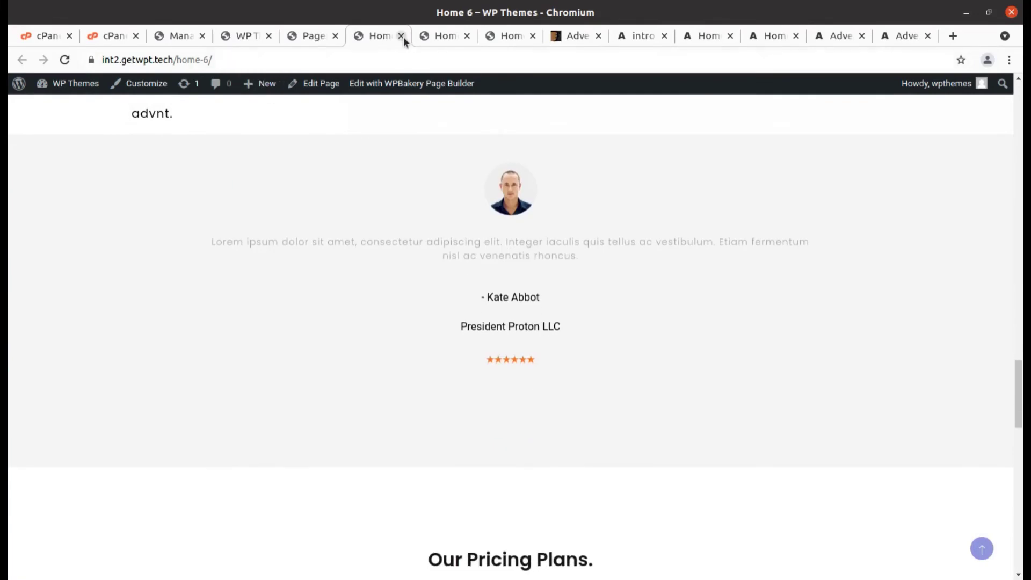
left_click(401, 36)
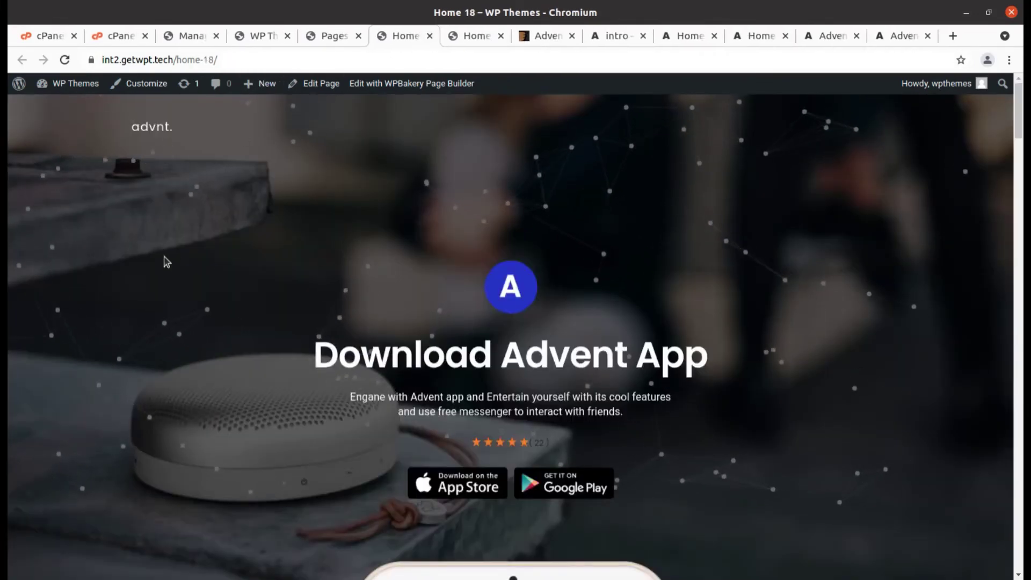
Scroll through the Home 18 page preview, then close it
scroll(350, 284, "down", 3)
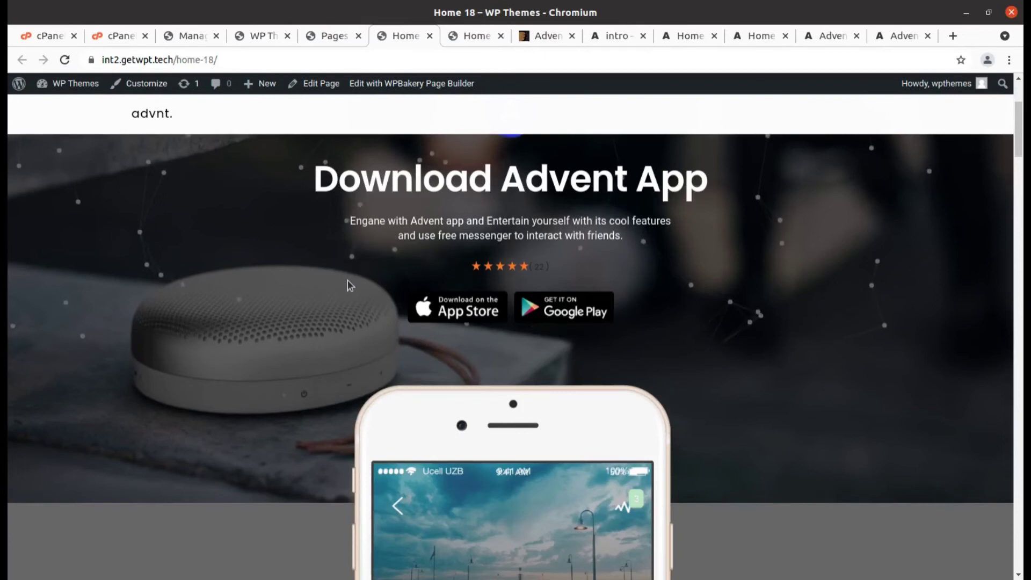
scroll(153, 277, "down", 10)
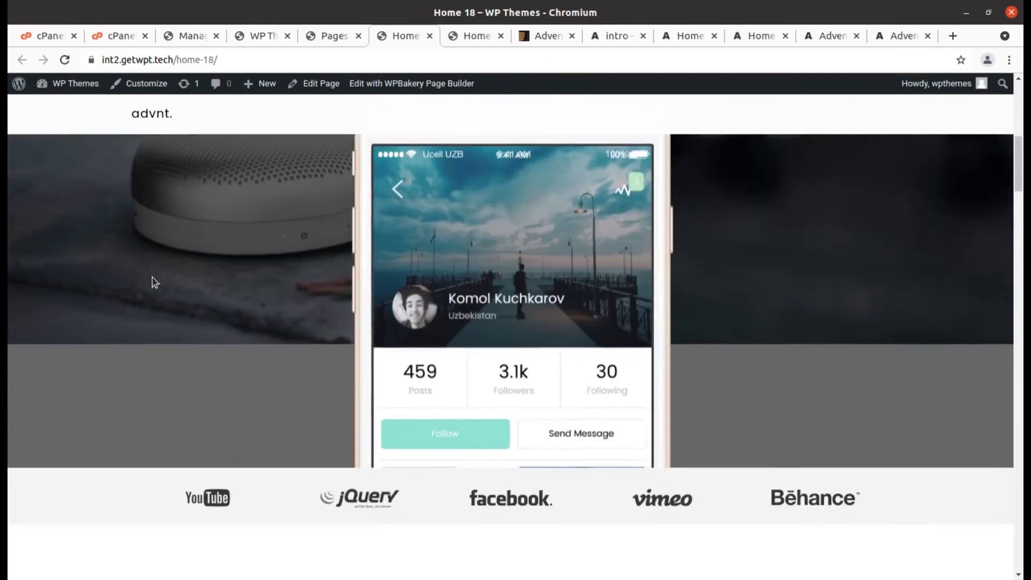
scroll(152, 276, "down", 10)
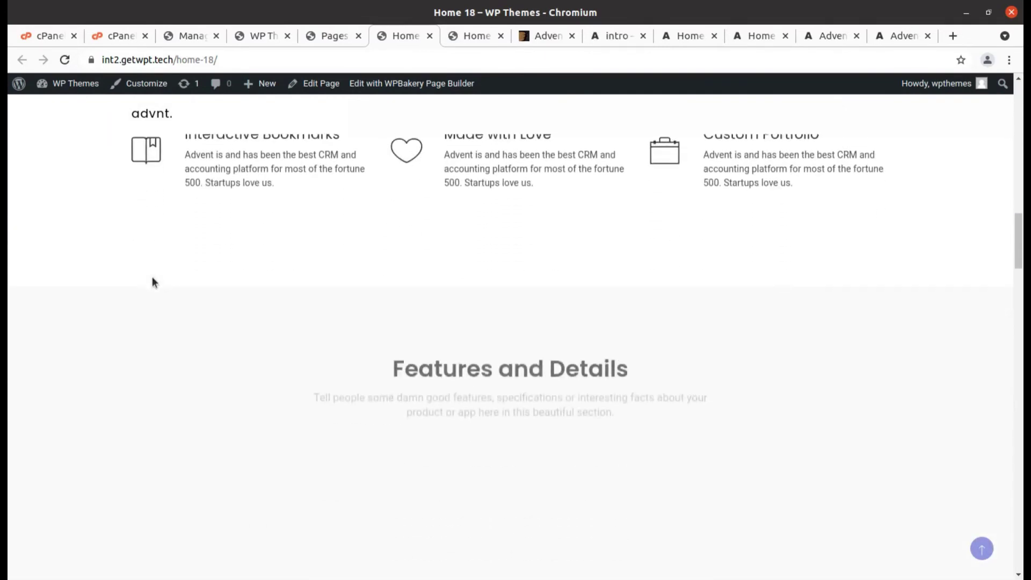
scroll(295, 268, "down", 10)
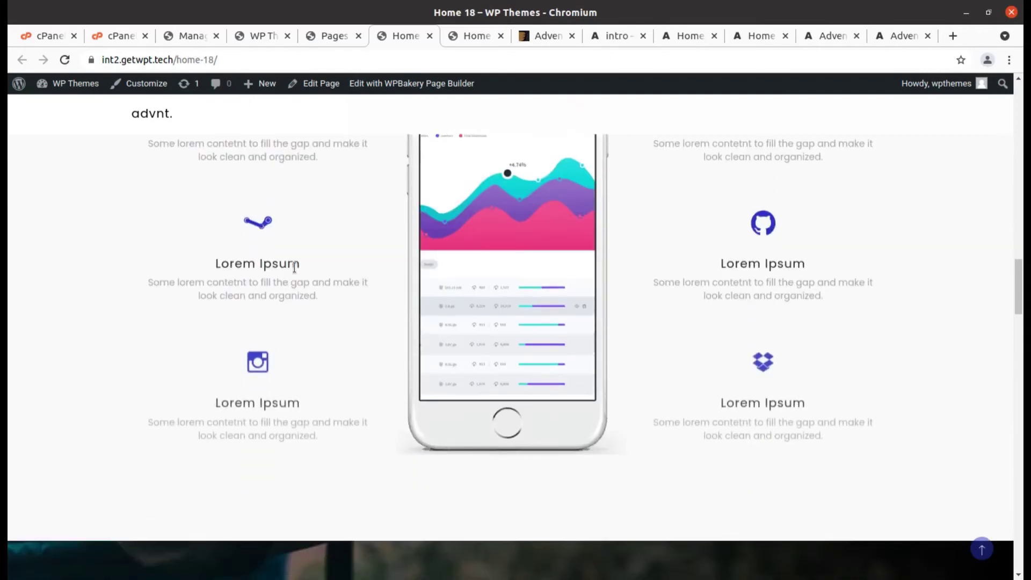
scroll(295, 273, "down", 10)
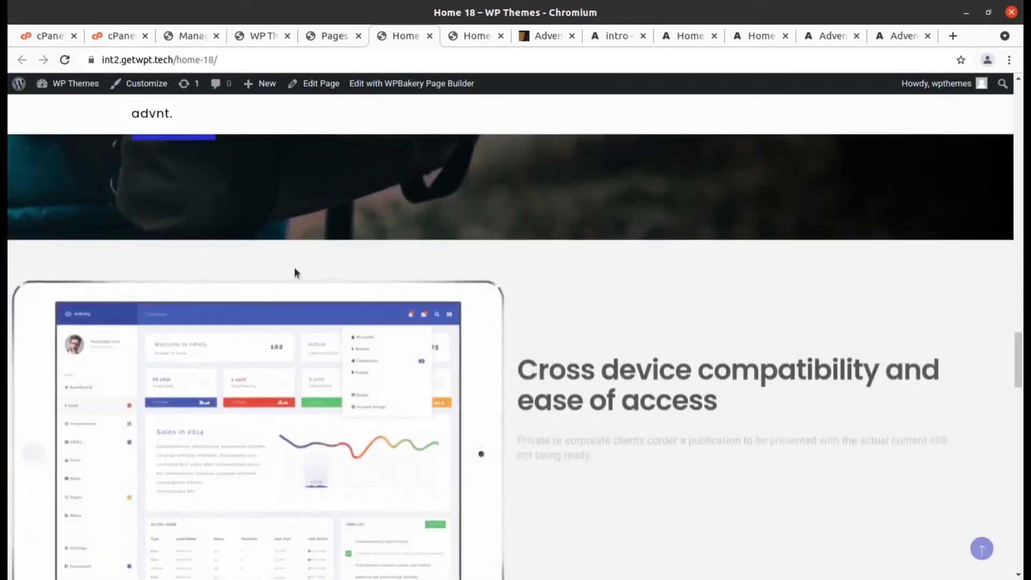
scroll(294, 268, "down", 9)
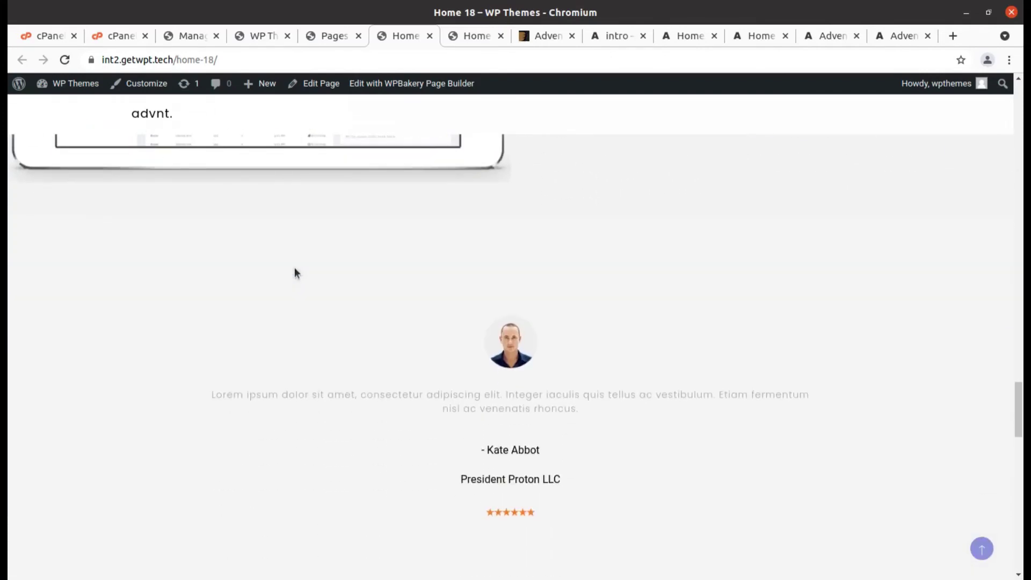
scroll(295, 267, "down", 10)
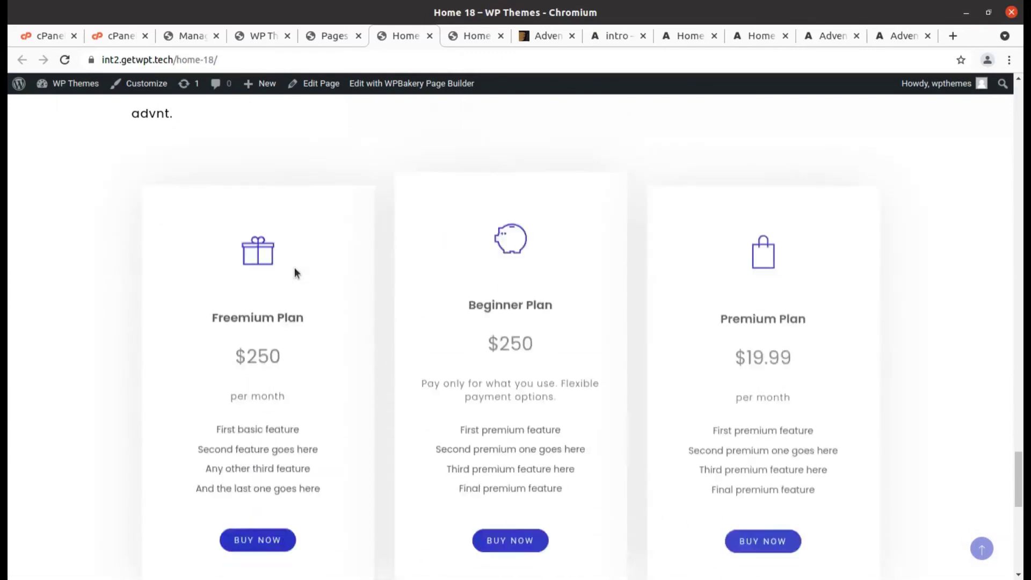
scroll(295, 273, "down", 8)
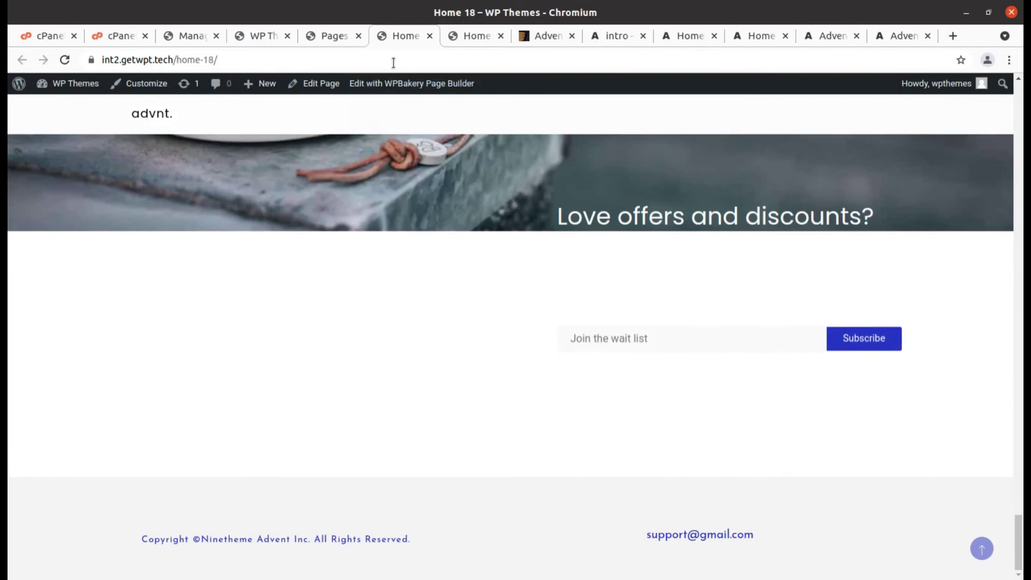
left_click(430, 36)
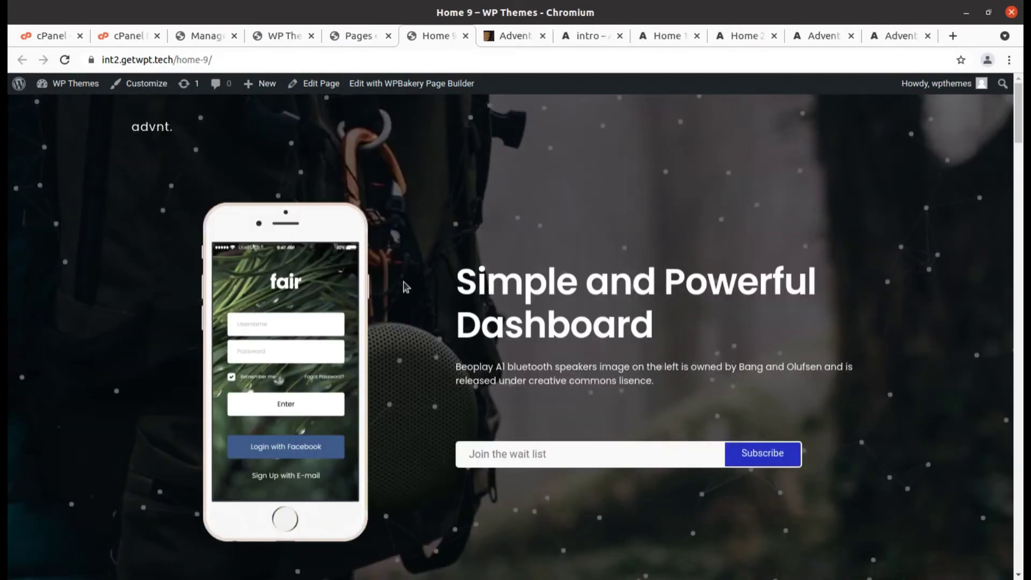
Scroll through the Home 9 page preview and close it, returning to Pages
scroll(405, 289, "down", 2)
scroll(403, 282, "down", 8)
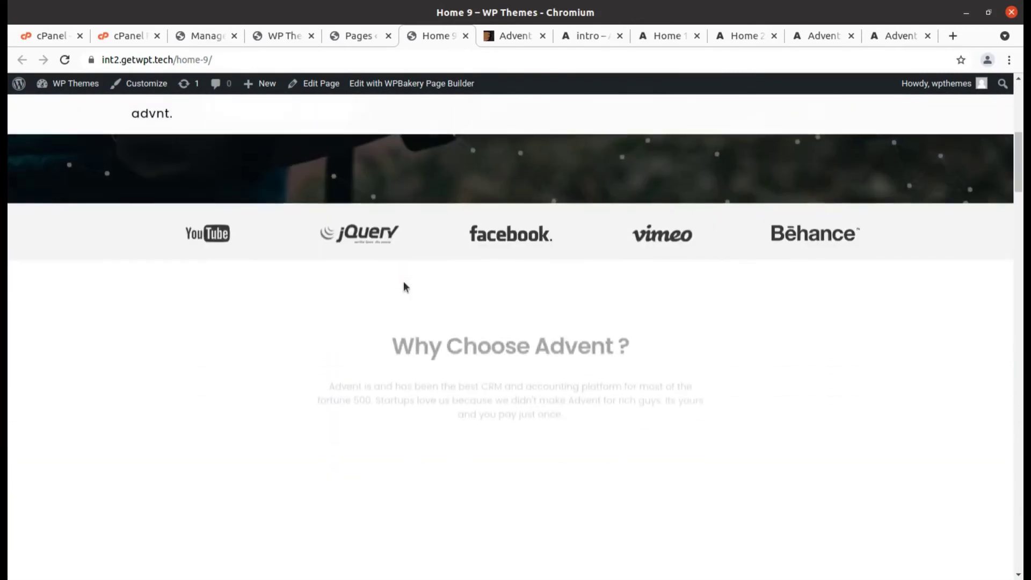
scroll(298, 232, "down", 3)
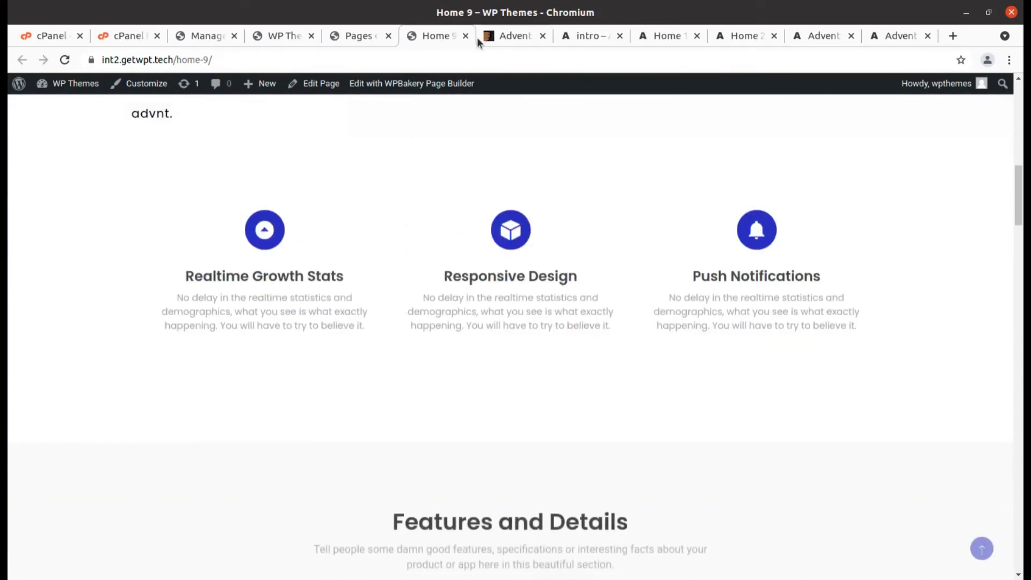
left_click(465, 36)
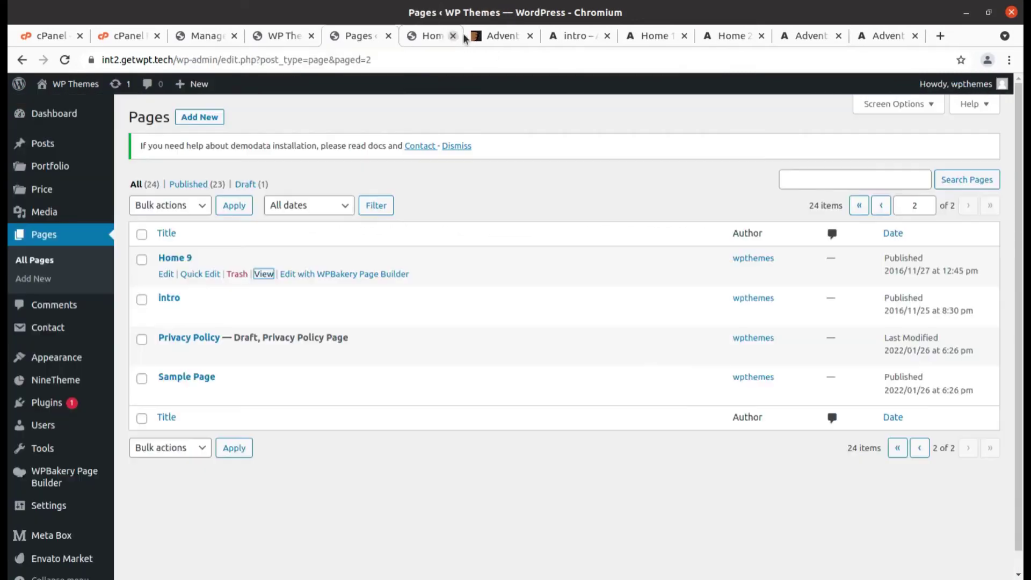
List all 24 pages, then revisit the demo tabs and open the Signup Particles demo
left_click(144, 184)
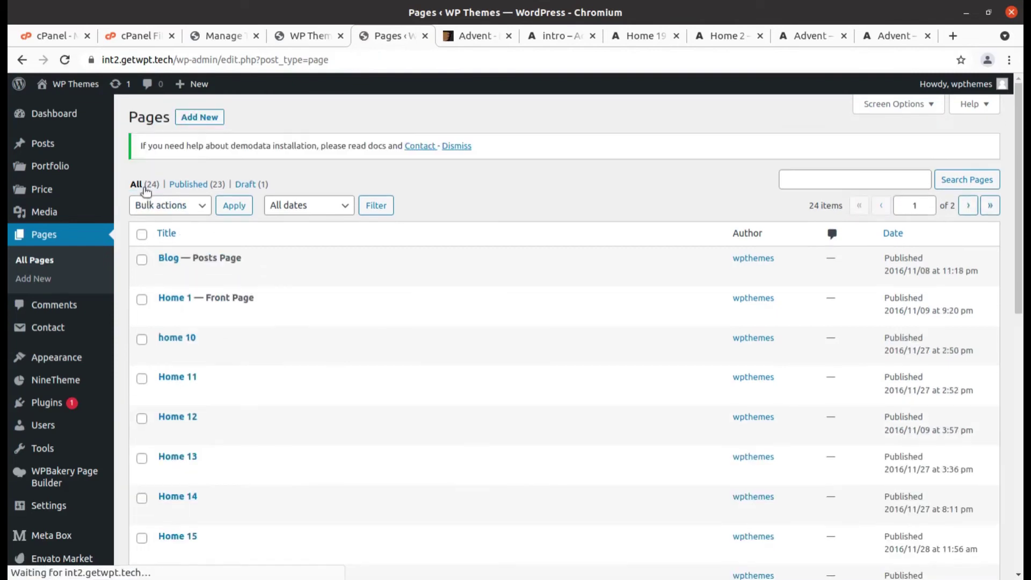
scroll(230, 318, "down", 5)
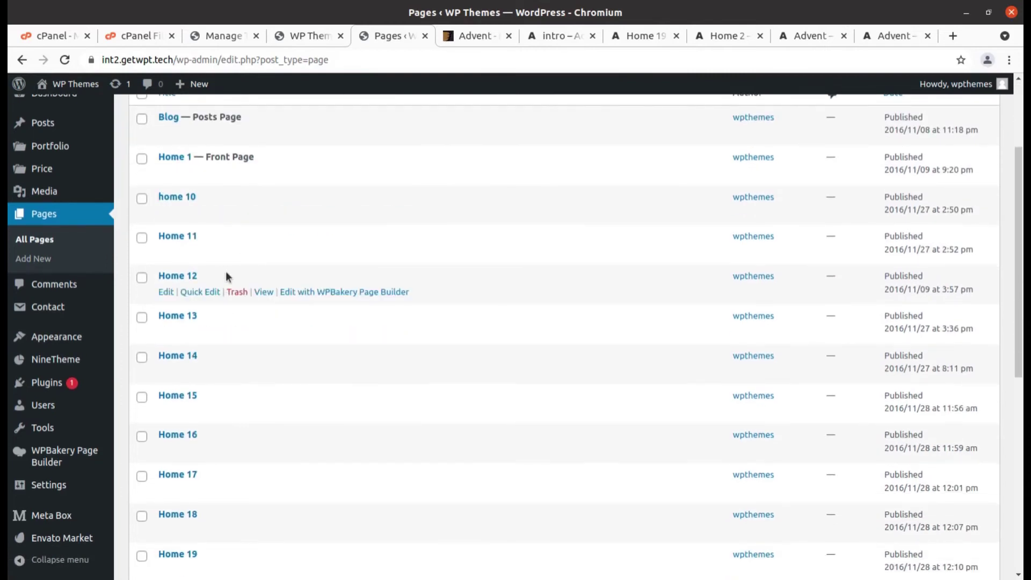
scroll(224, 269, "down", 3)
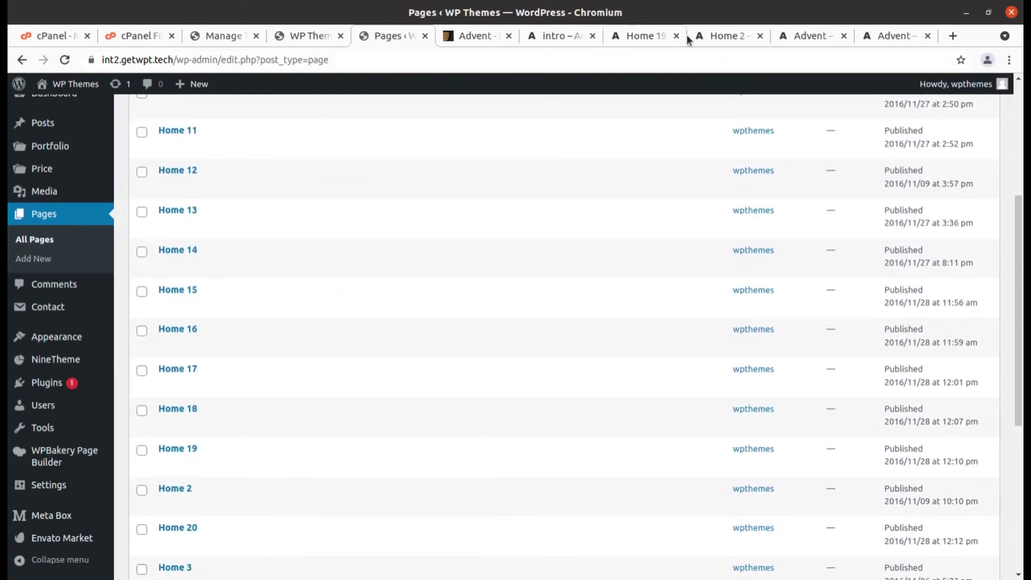
left_click(723, 36)
left_click(795, 36)
scroll(665, 172, "up", 3)
scroll(665, 172, "up", 5)
left_click(559, 36)
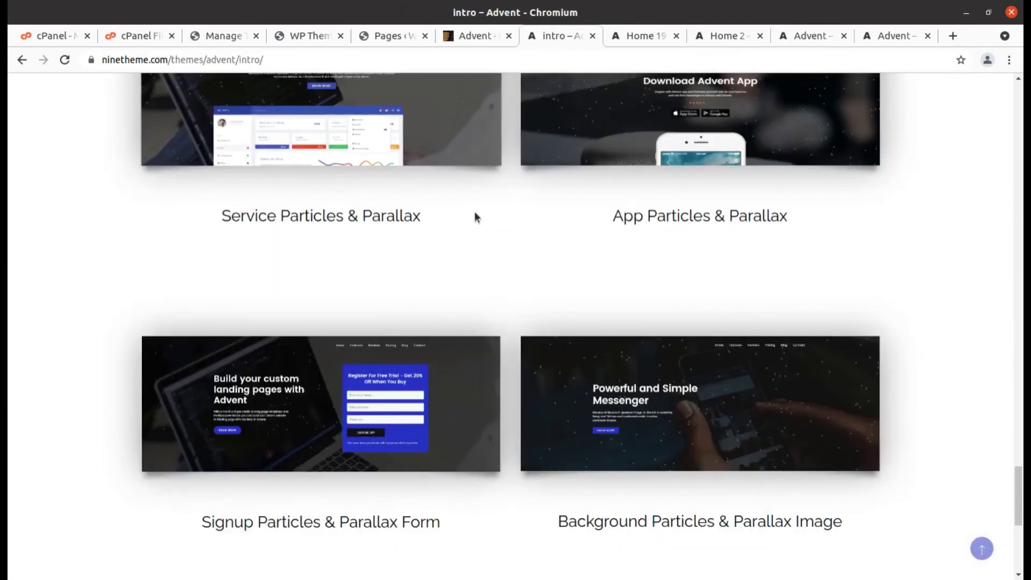
left_click(352, 448)
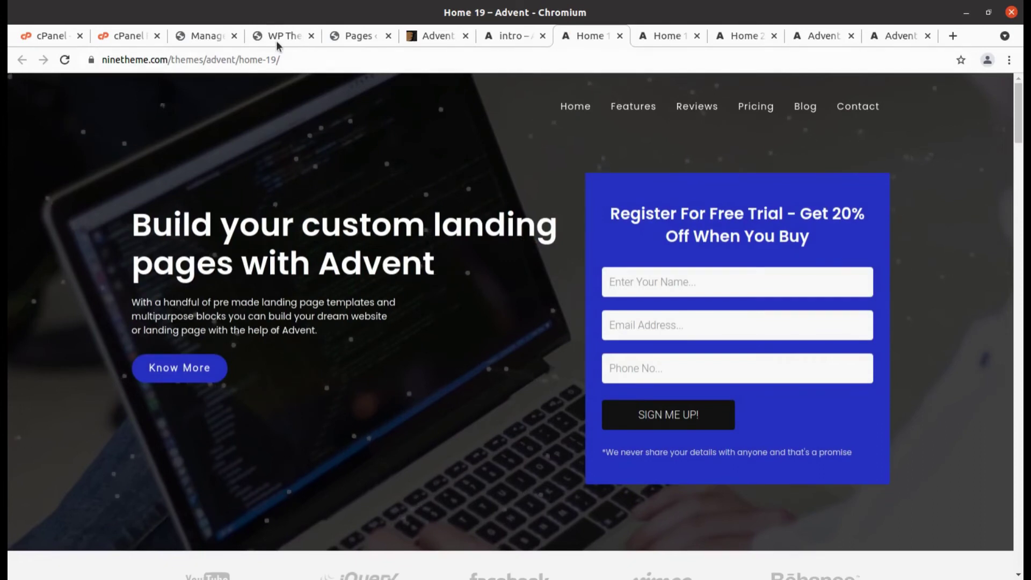
Go back to All Pages in the admin and open the Home 19 page on the site
left_click(208, 37)
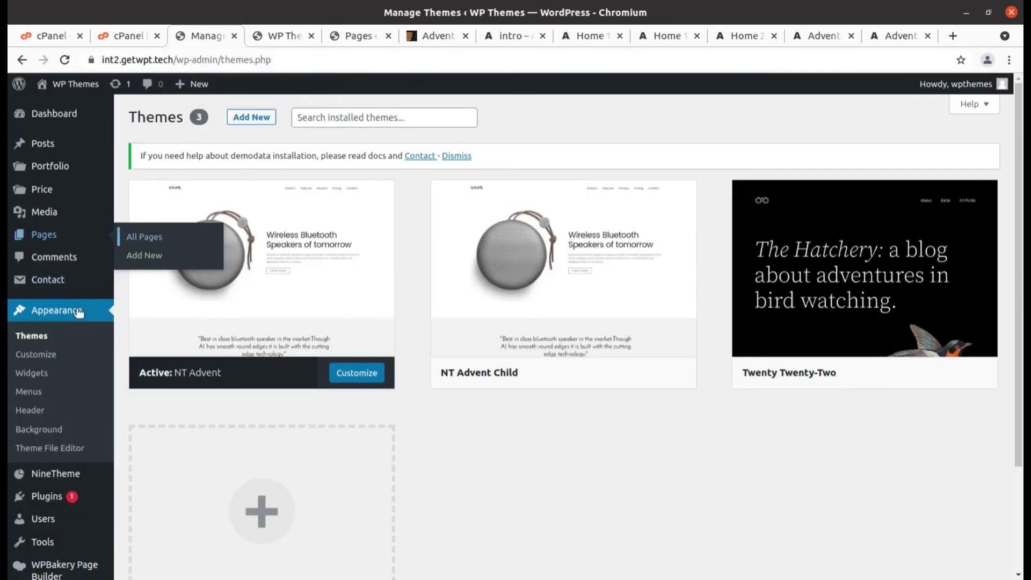
mouse_move(53, 240)
left_click(132, 241)
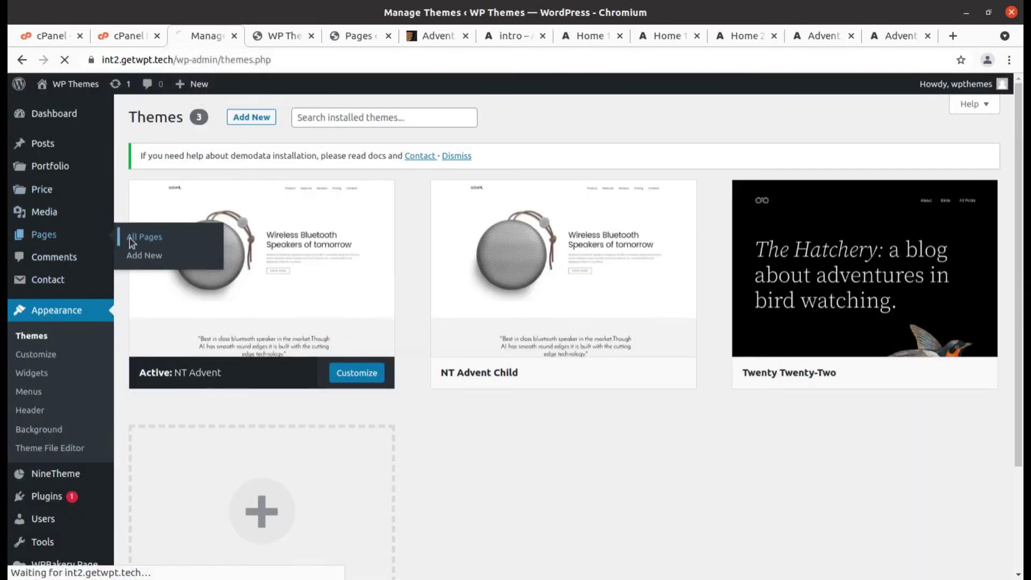
scroll(241, 386, "down", 5)
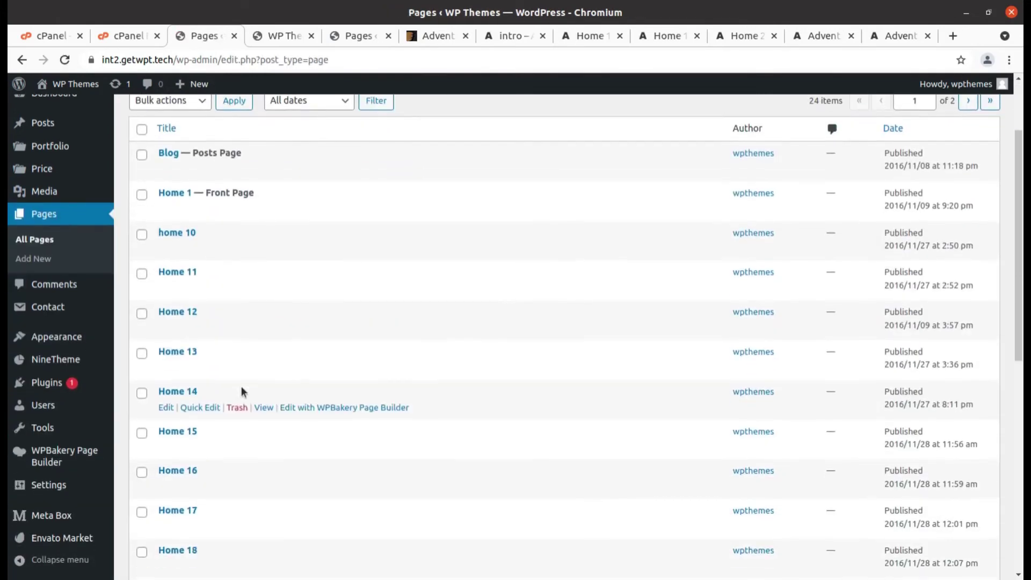
mouse_move(202, 419)
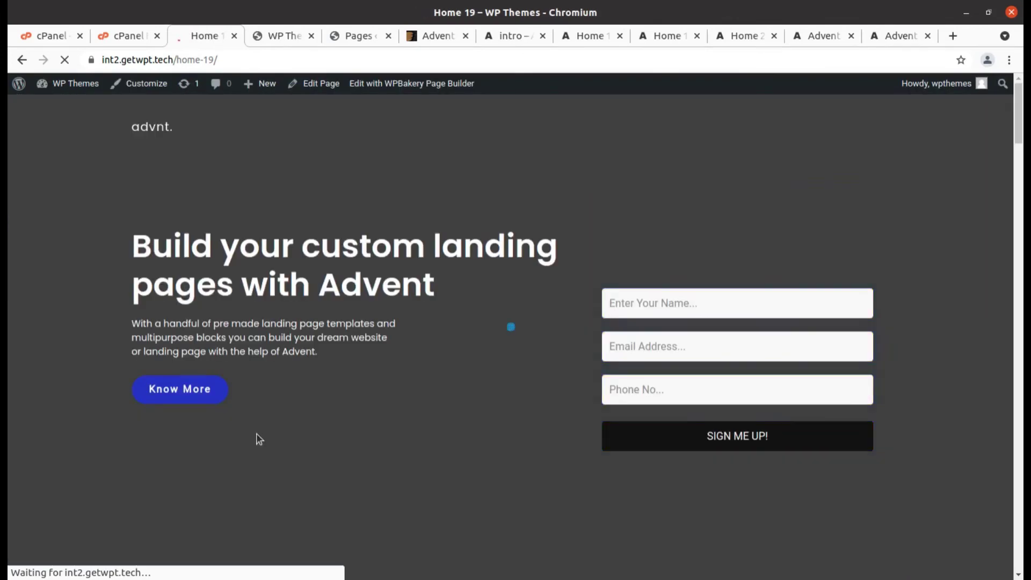
Scroll through the Home 19 demo page to review its sections
scroll(535, 344, "down", 3)
scroll(535, 343, "up", 3)
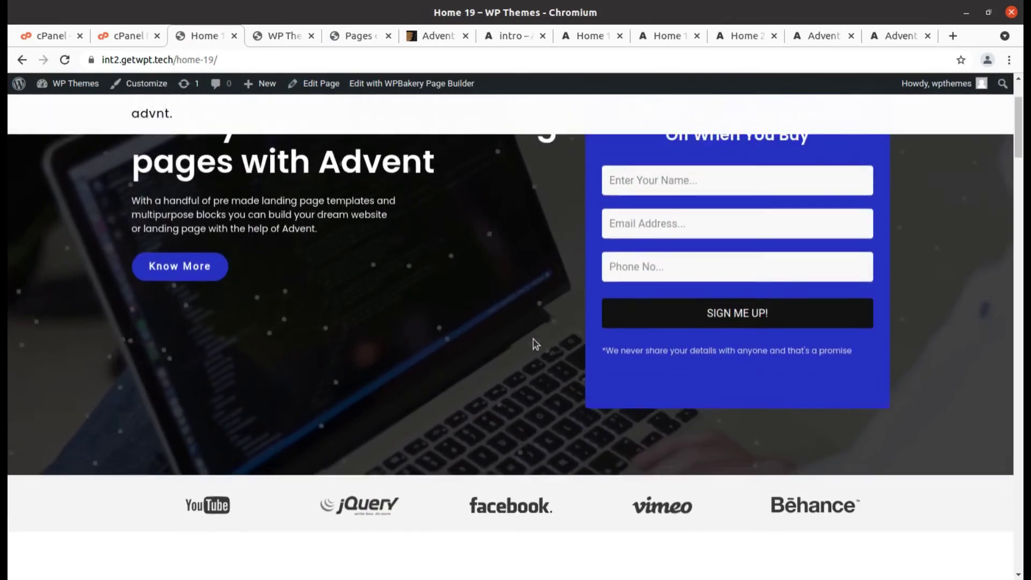
scroll(535, 343, "down", 3)
scroll(534, 343, "down", 15)
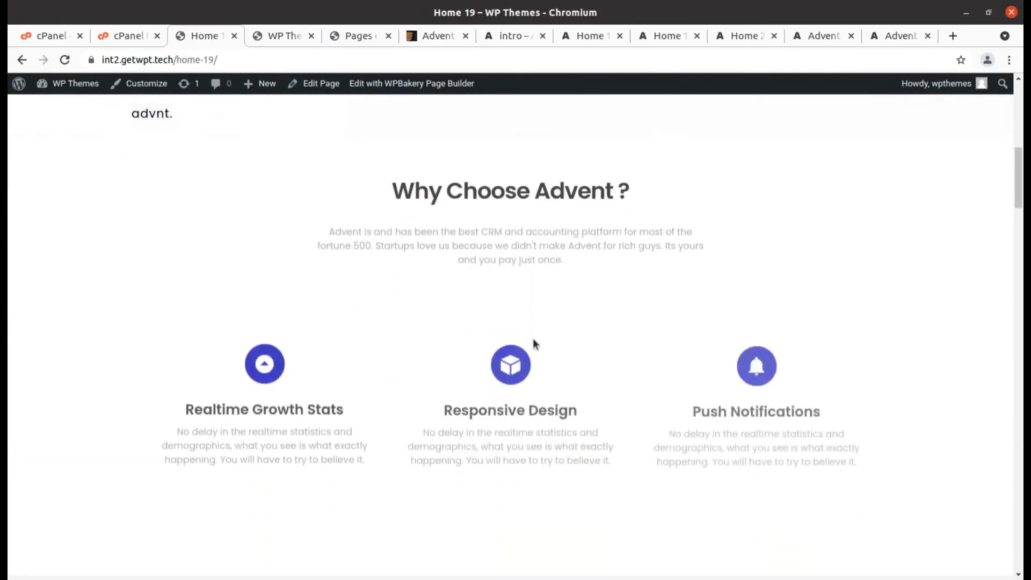
scroll(388, 322, "down", 5)
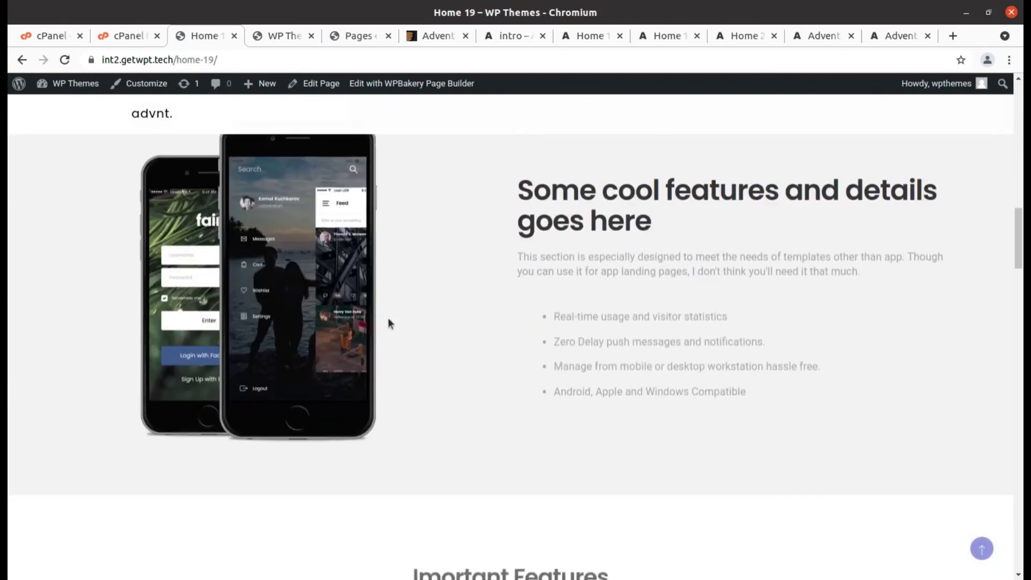
scroll(433, 307, "up", 9)
scroll(433, 307, "up", 13)
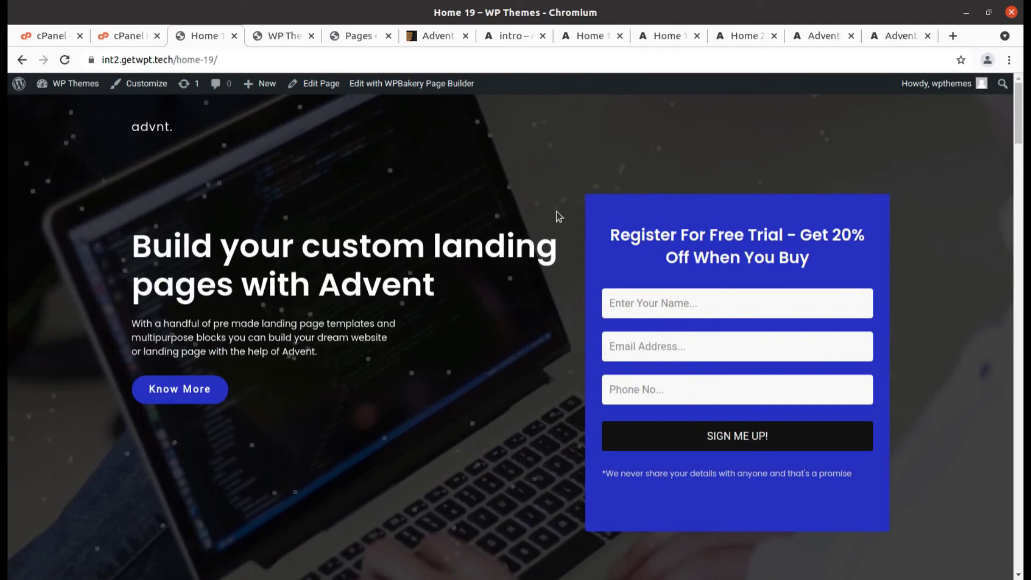
scroll(556, 215, "down", 10)
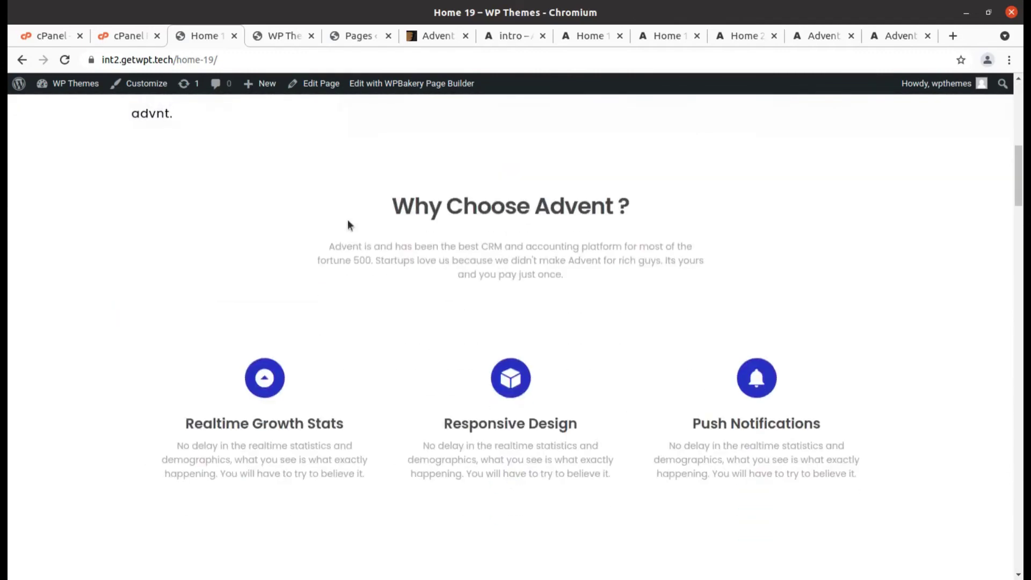
scroll(333, 229, "down", 5)
scroll(329, 208, "down", 2)
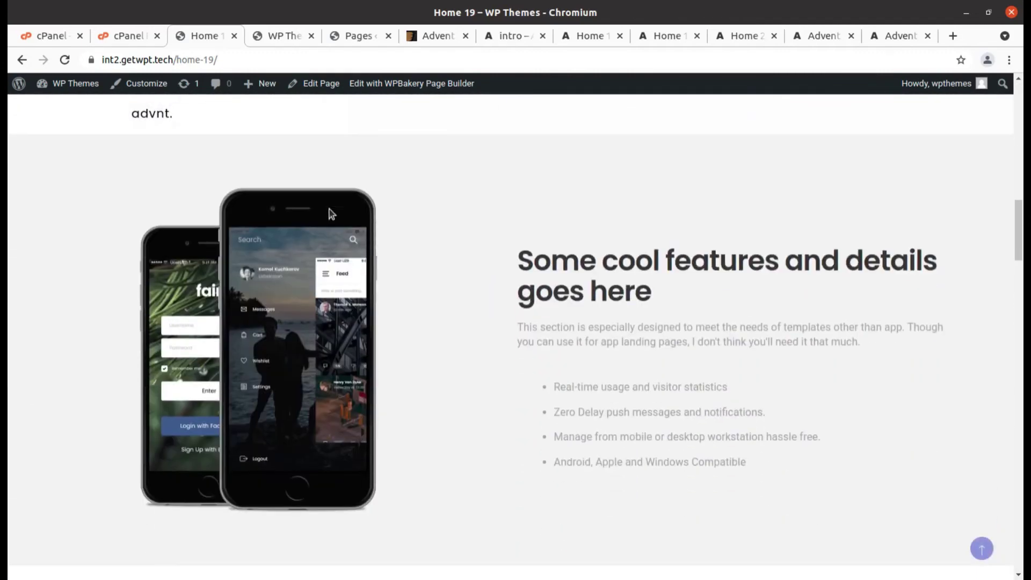
scroll(329, 213, "down", 9)
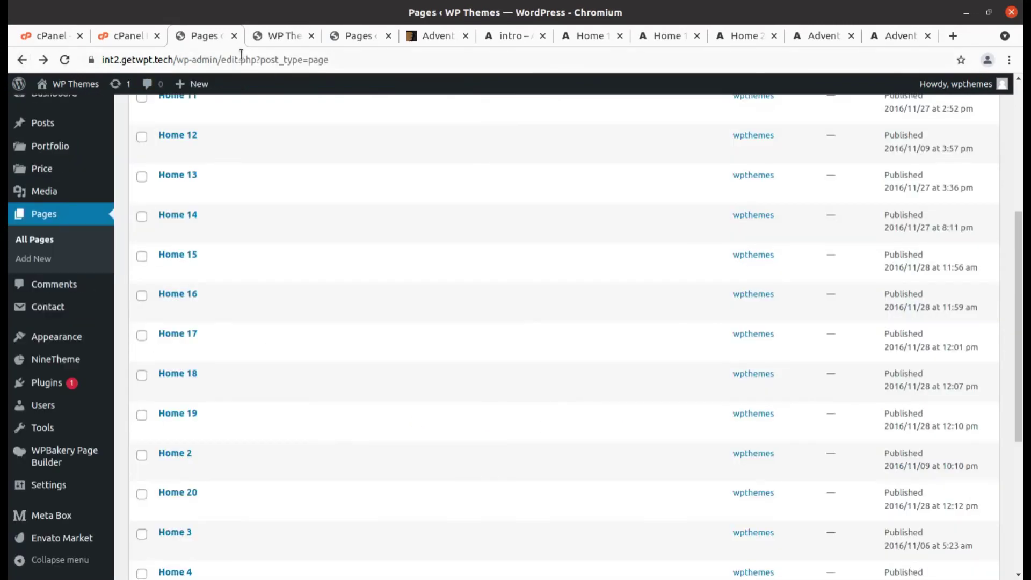
Go back, look over the site homepage and its navigation menu, then return to the Pages list
left_click(283, 42)
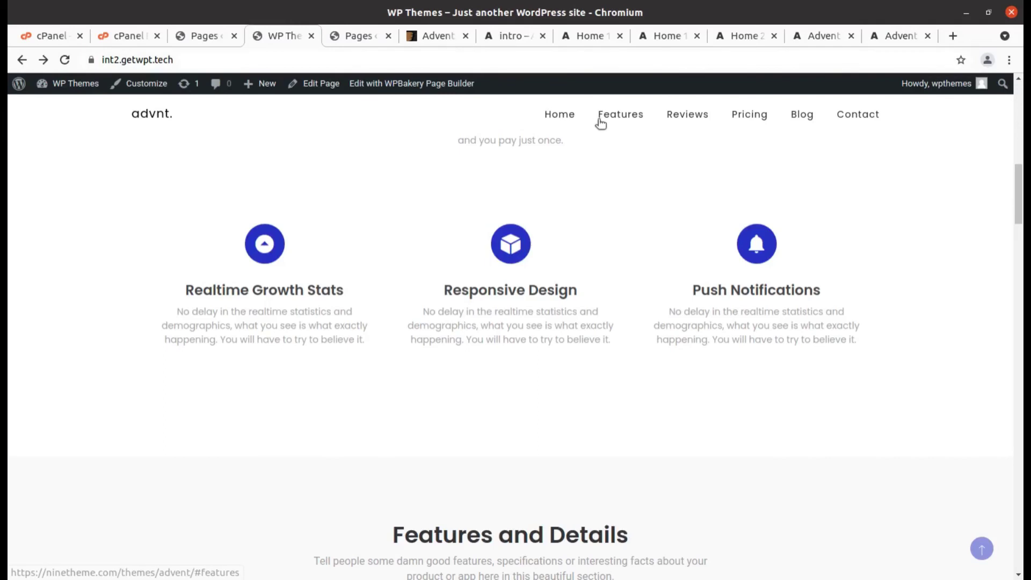
left_click_drag(616, 121, 603, 166)
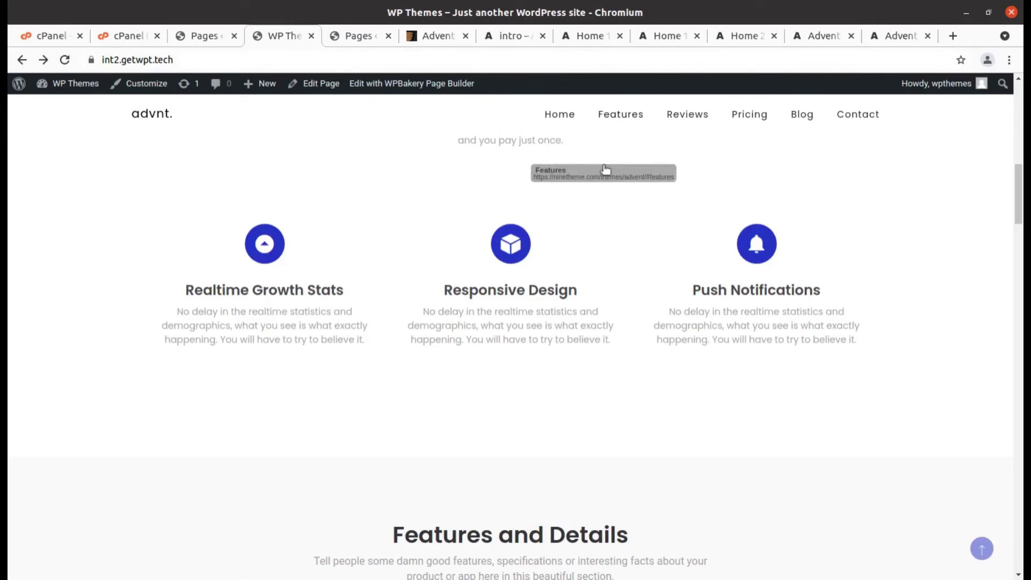
scroll(545, 145, "up", 3)
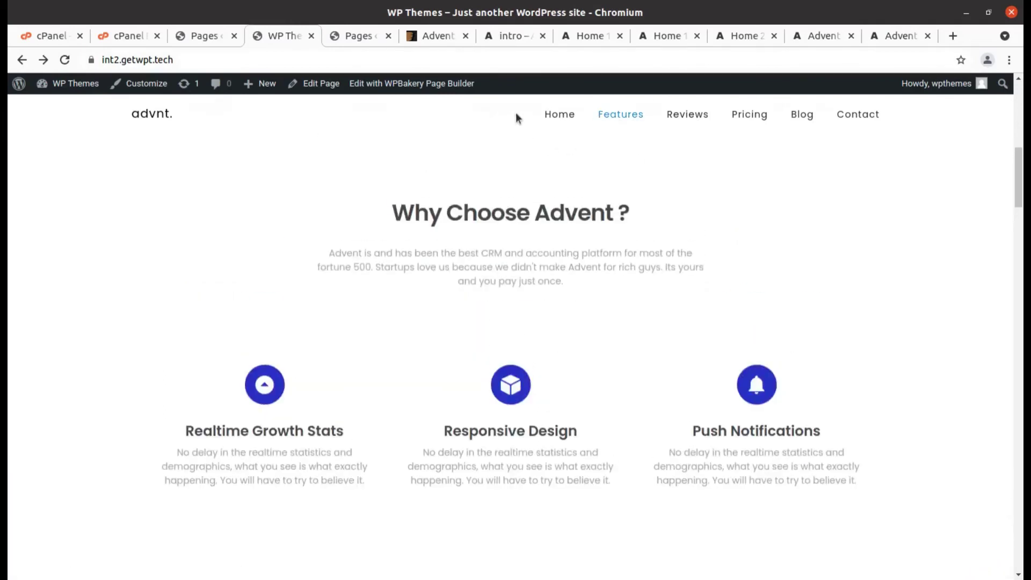
left_click_drag(513, 114, 775, 123)
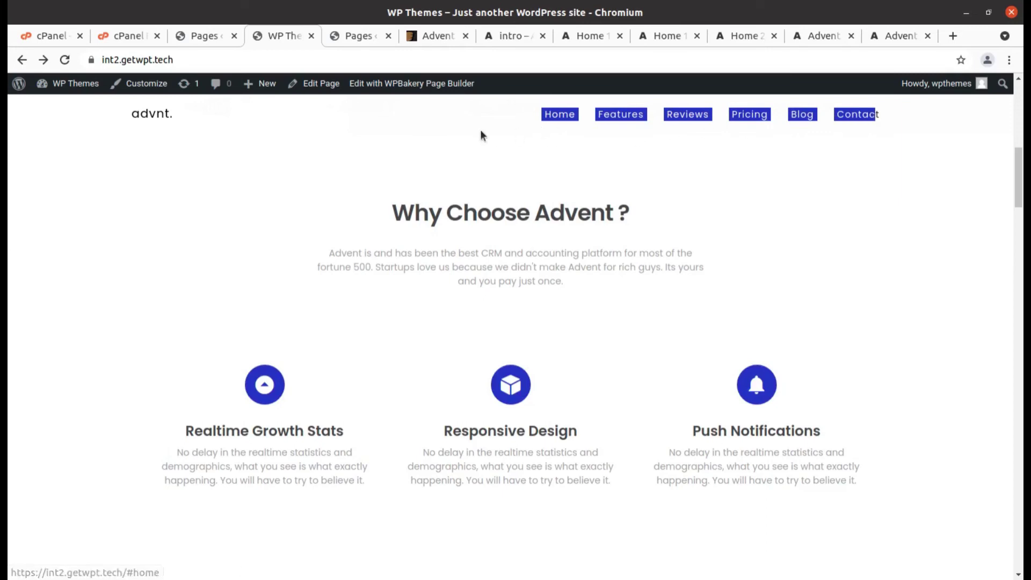
scroll(478, 131, "up", 3)
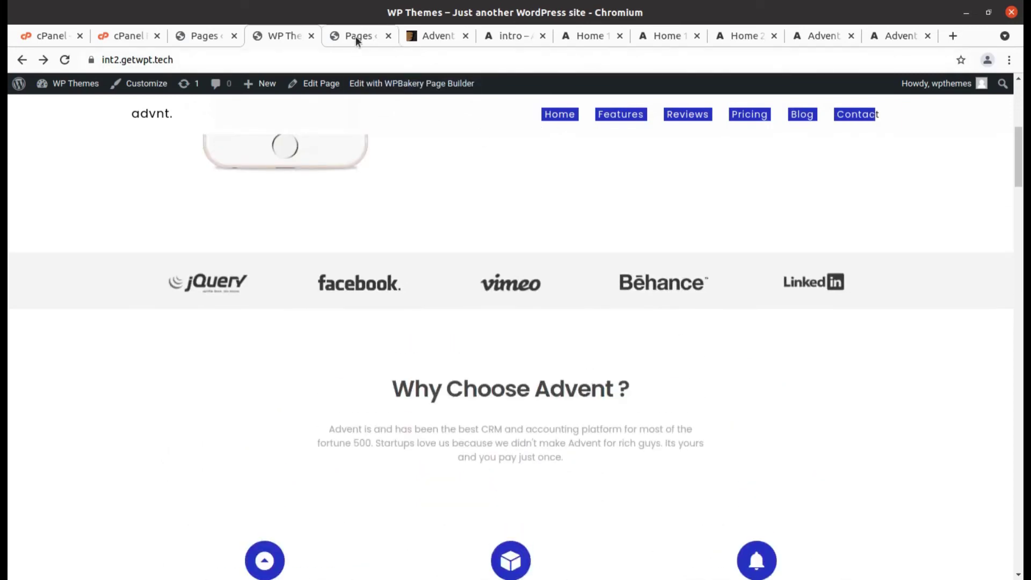
left_click(433, 223)
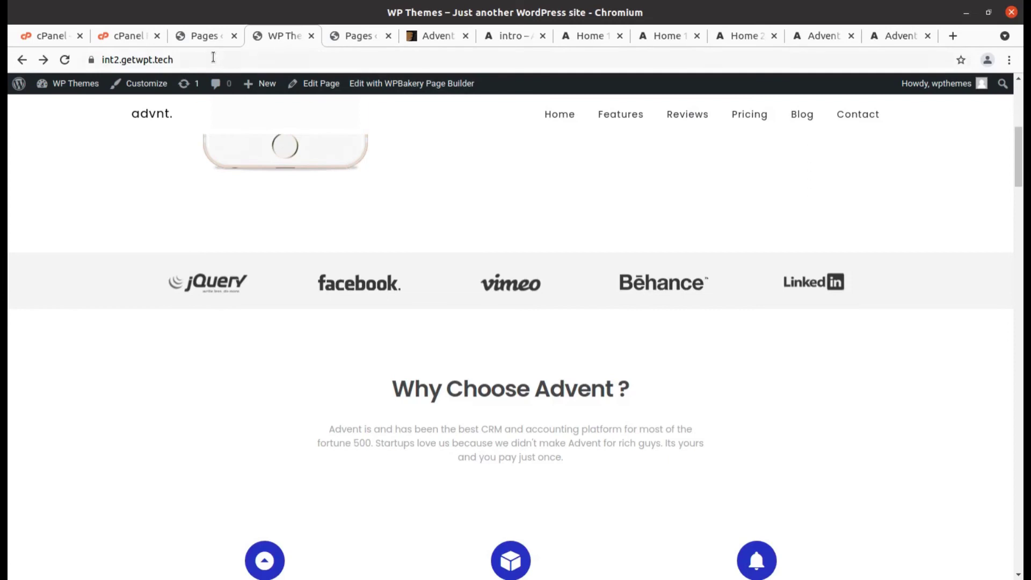
left_click(205, 35)
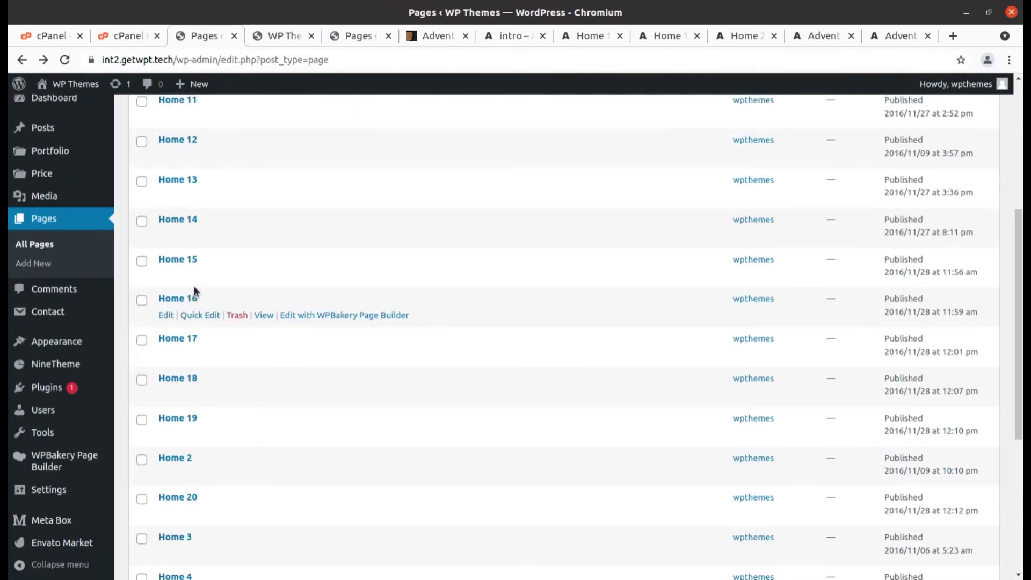
From Dashboard, go to Price > All Price Items and view the Premium Plan on the site
scroll(195, 292, "up", 5)
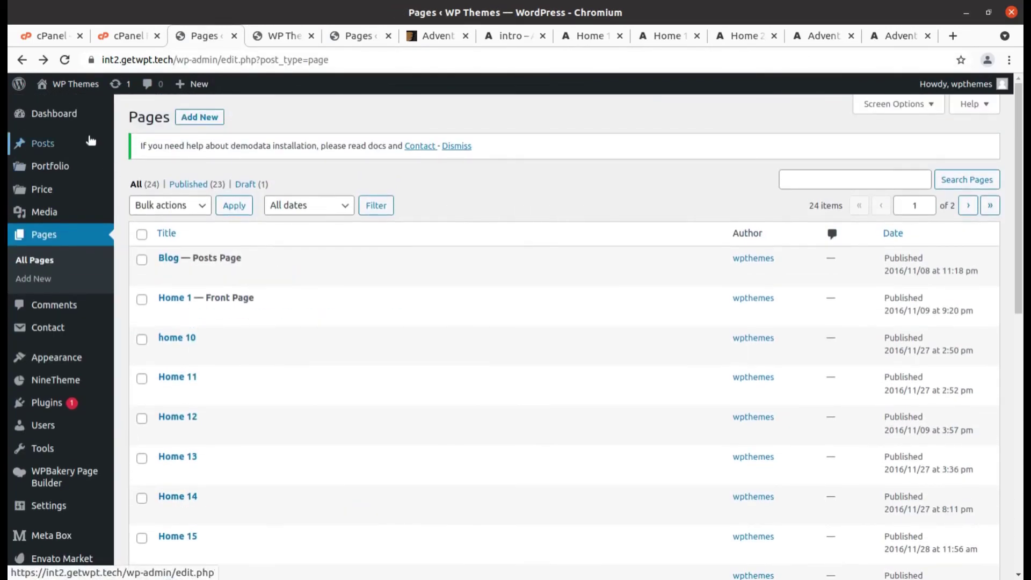
left_click(56, 118)
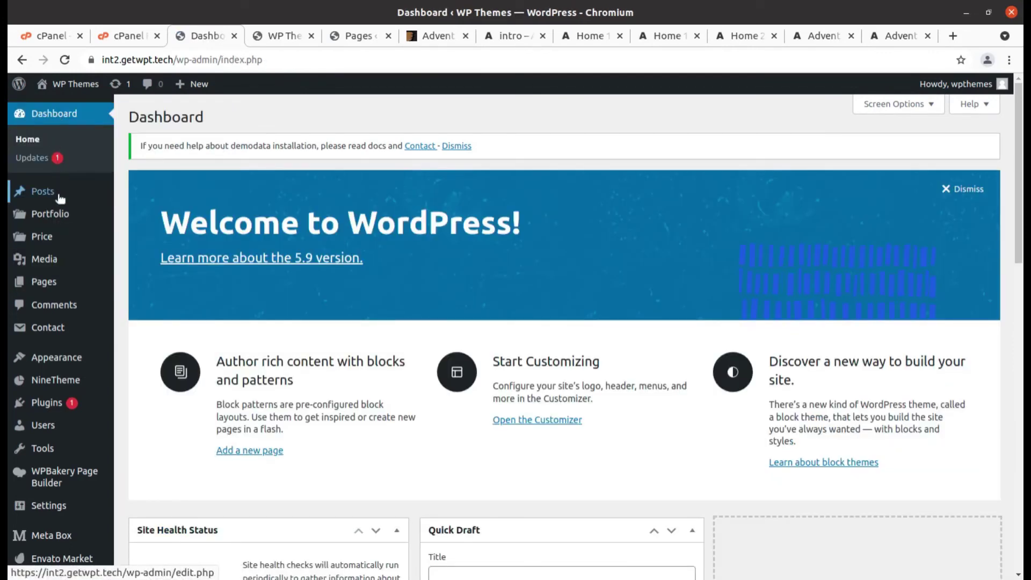
mouse_move(53, 215)
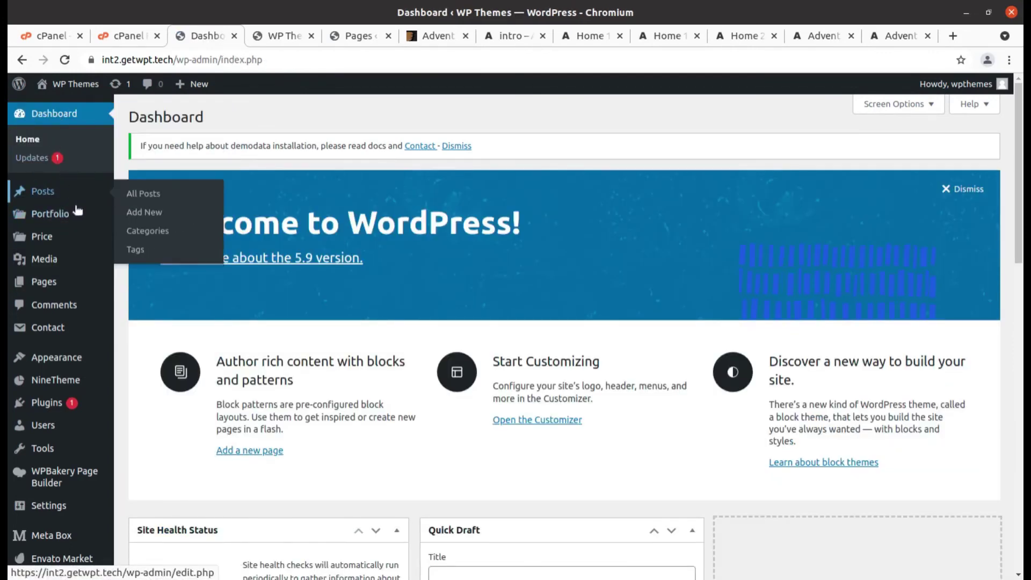
mouse_move(45, 240)
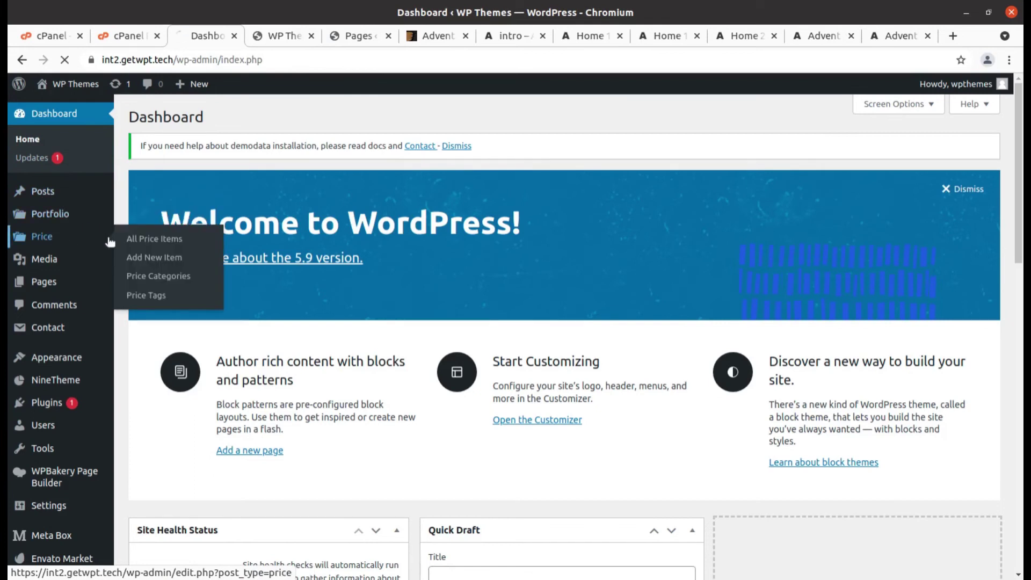
left_click(131, 239)
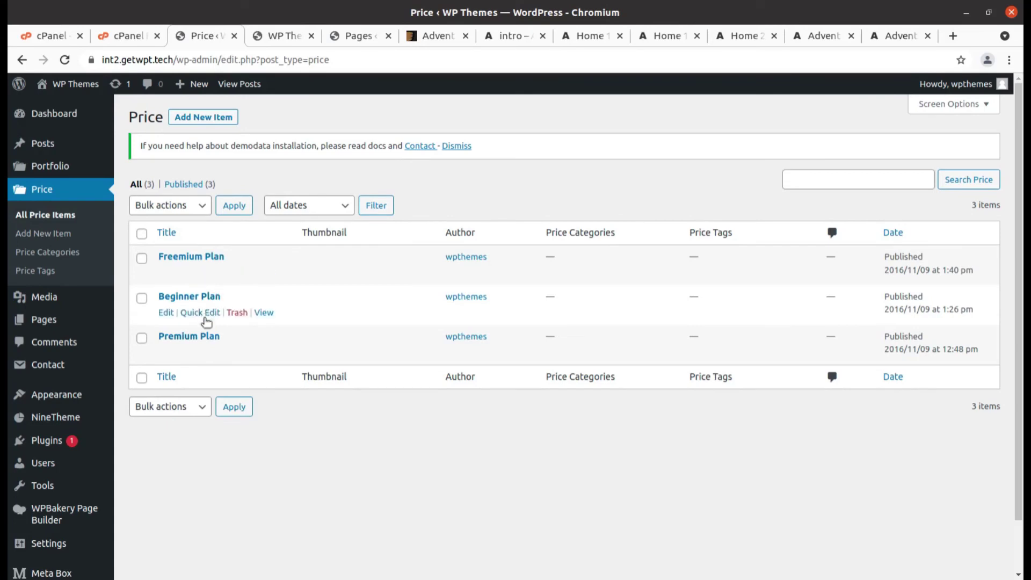
left_click(259, 354)
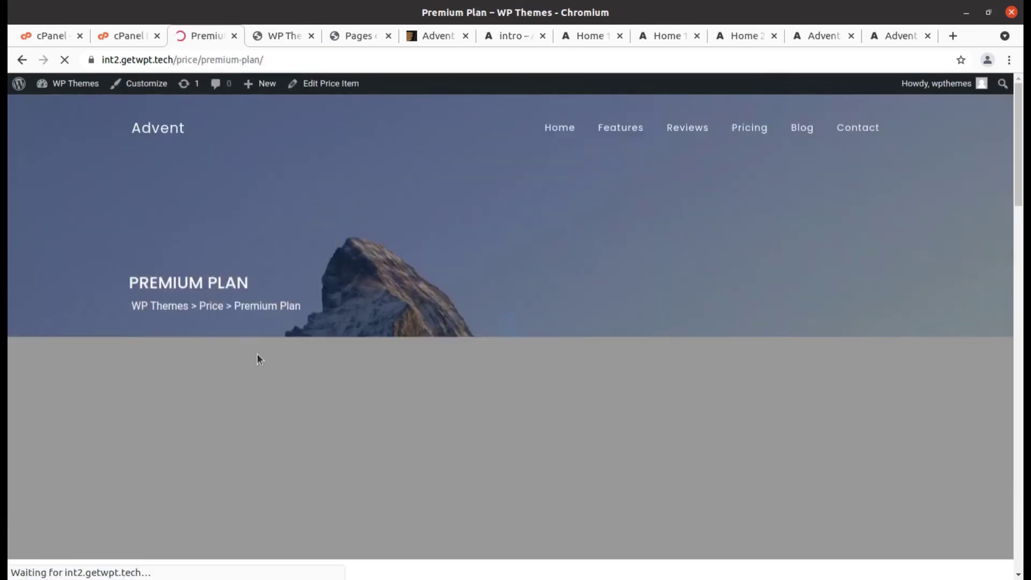
Look over the Premium Plan page, then return to the Freemium, Beginner and Premium price items list
scroll(325, 322, "down", 6)
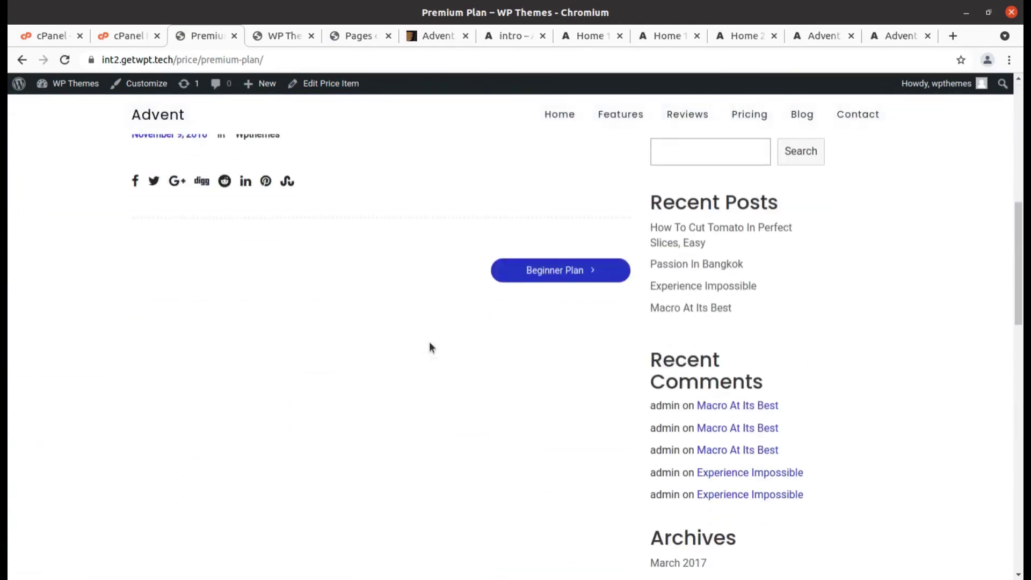
scroll(303, 101, "up", 8)
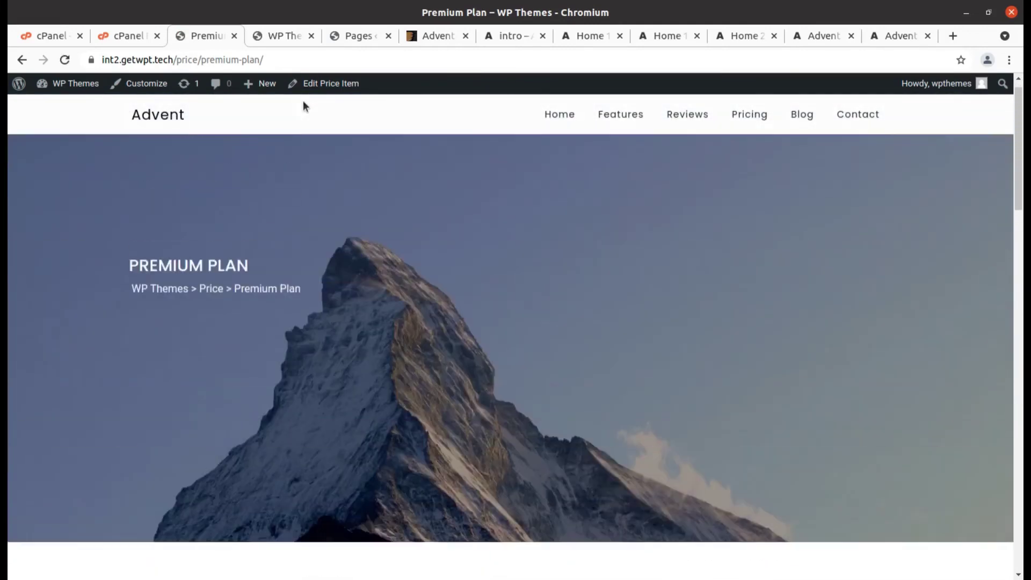
left_click(22, 60)
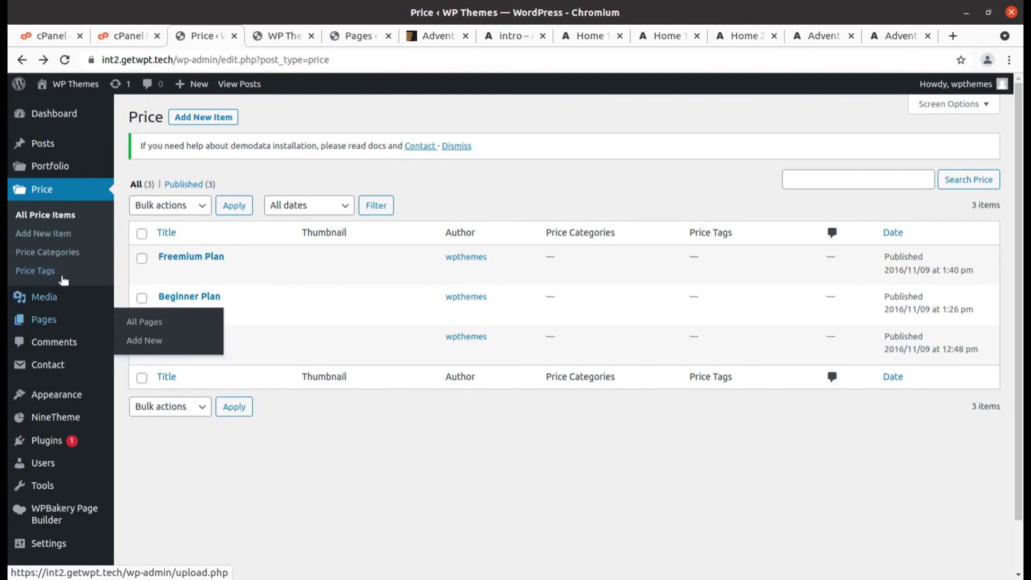
Open Theme Options from the NineTheme menu in the admin sidebar
scroll(81, 289, "down", 1)
mouse_move(74, 262)
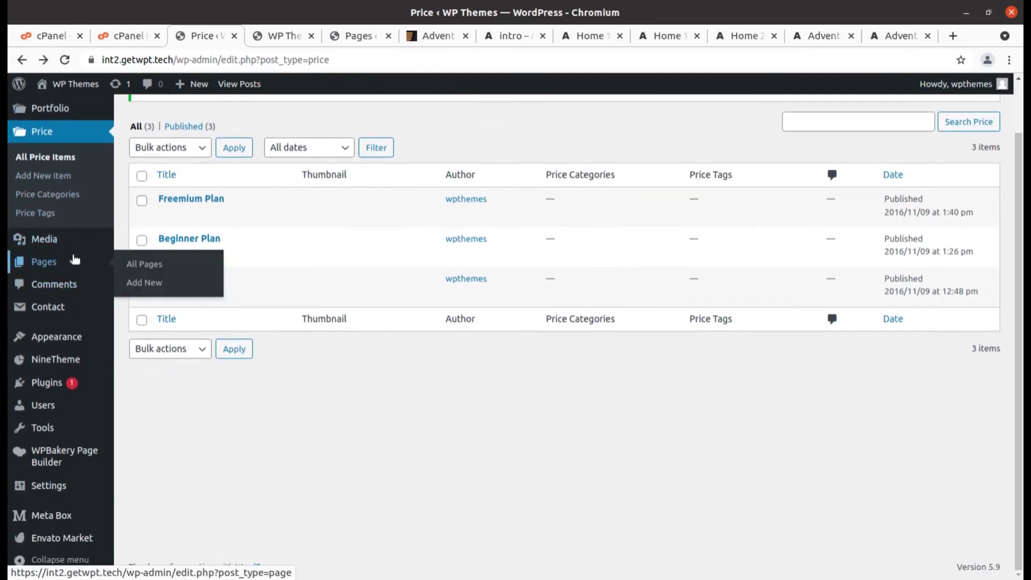
mouse_move(72, 365)
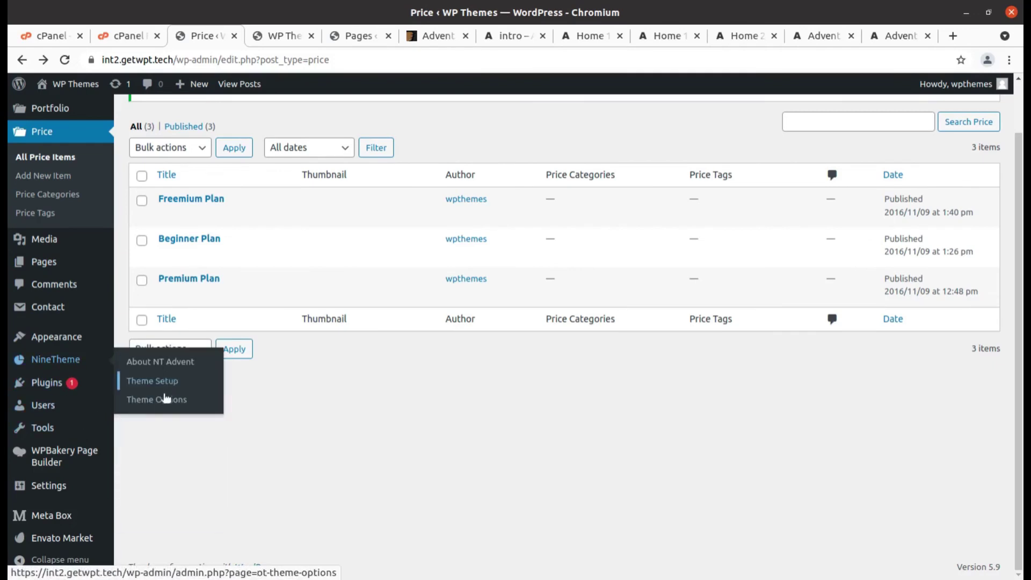
left_click(163, 400)
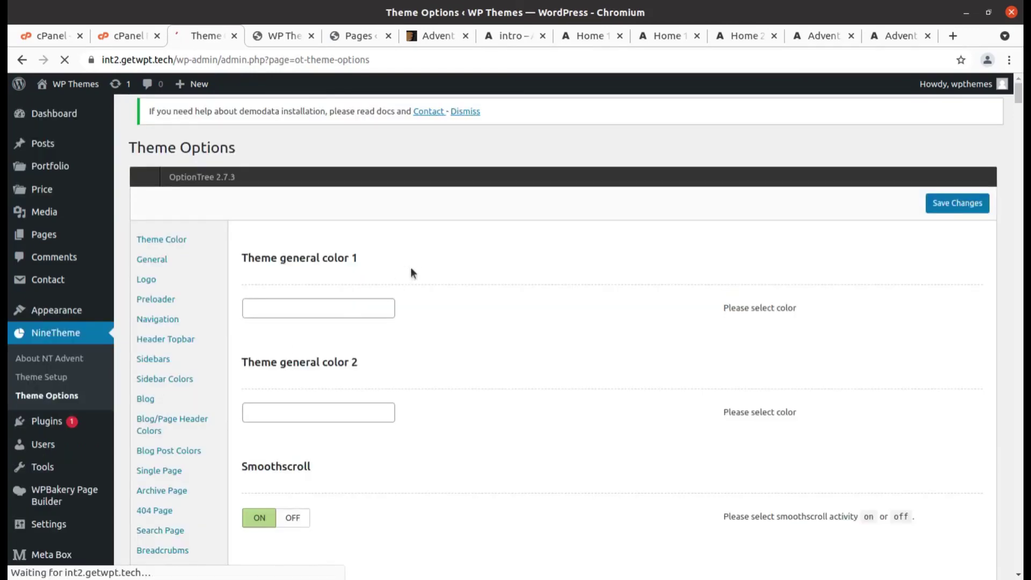
Review the Theme Color, Logo, Preloader and Navigation theme option sections
scroll(543, 271, "down", 3)
left_click(172, 177)
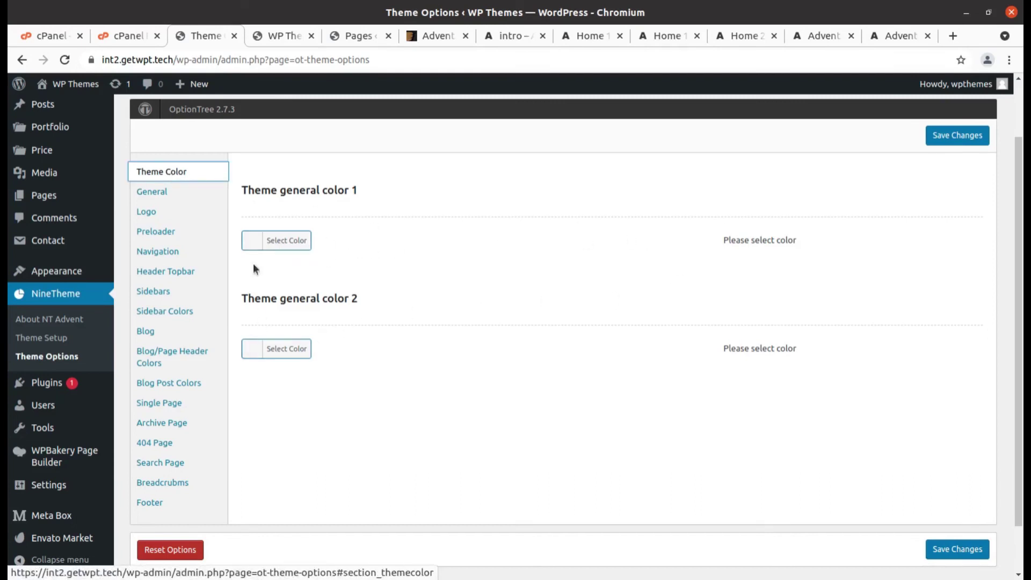
left_click(154, 213)
scroll(491, 263, "down", 3)
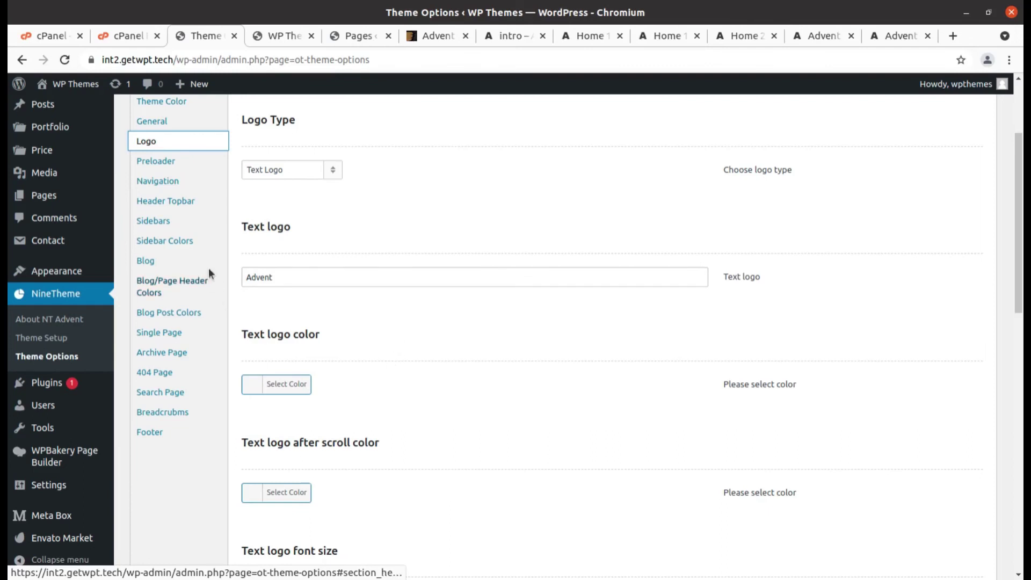
left_click(157, 162)
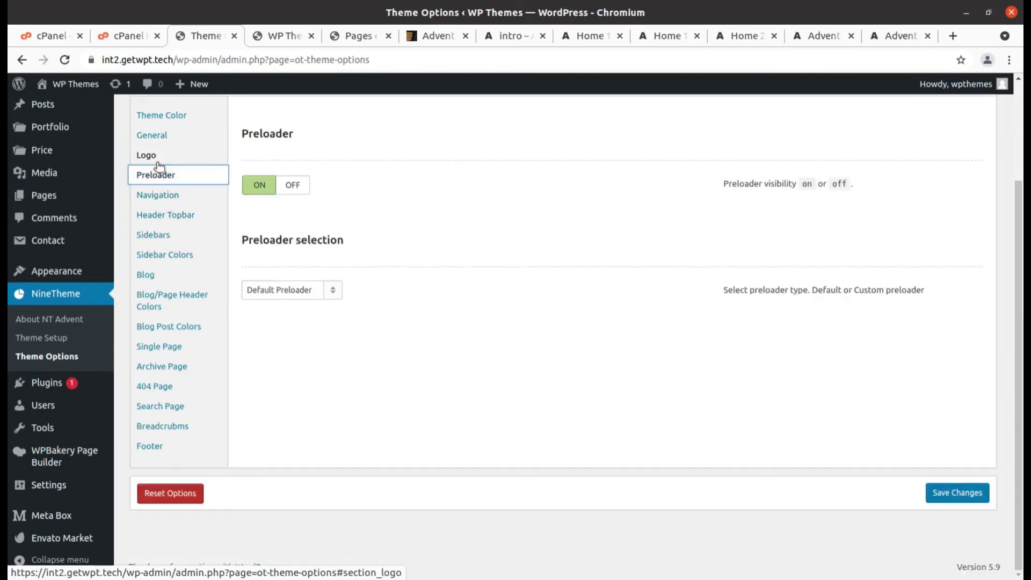
left_click(160, 194)
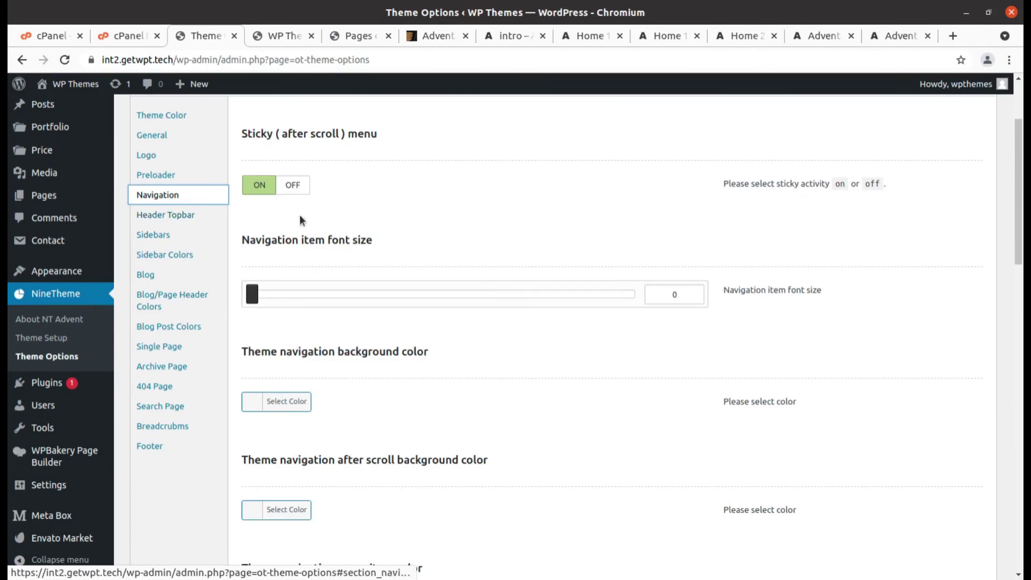
scroll(581, 214, "down", 2)
scroll(580, 215, "up", 2)
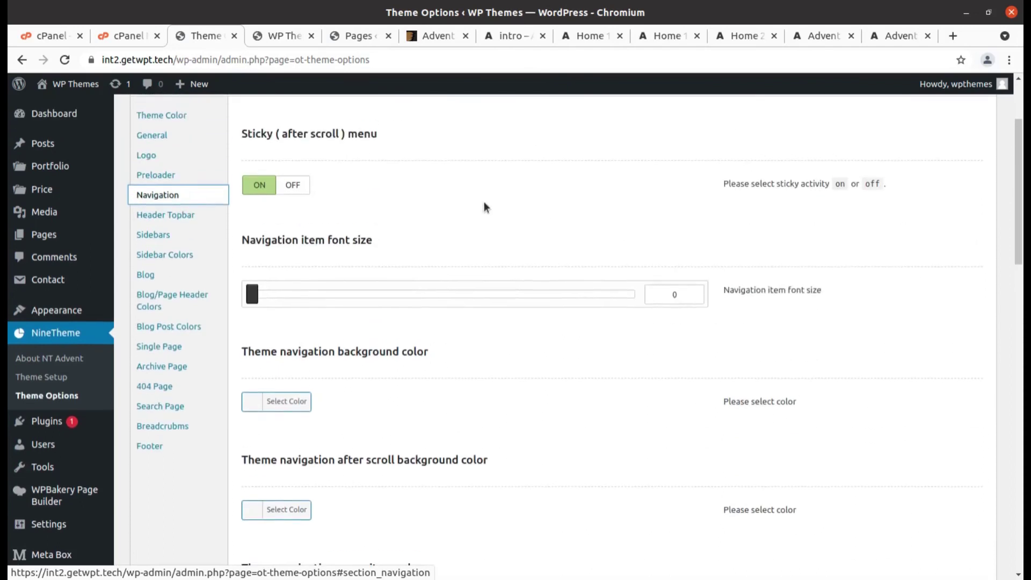
Step through the Header Topbar to Footer sections, then return to the Dashboard
left_click(182, 216)
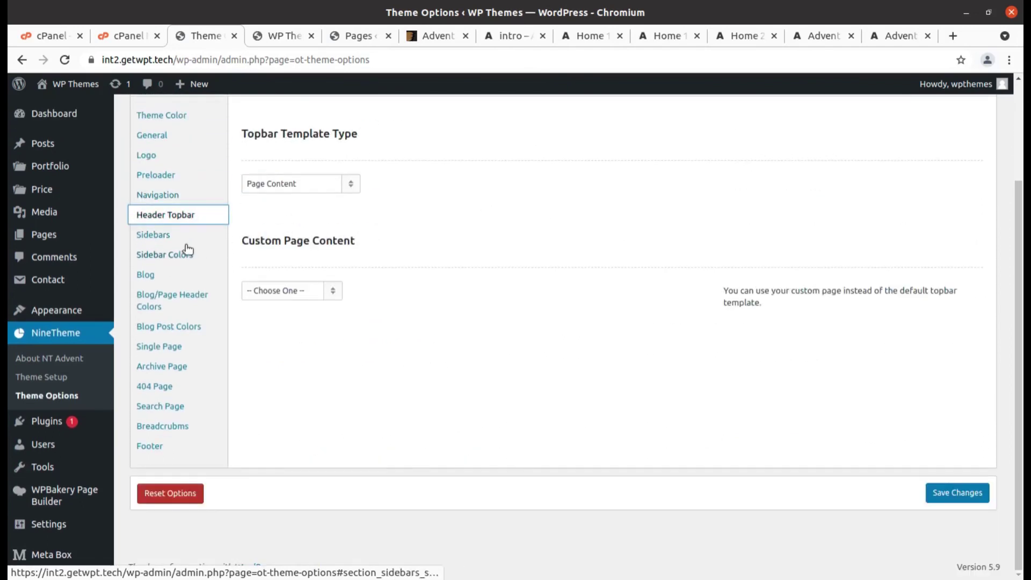
left_click(171, 237)
left_click(170, 257)
left_click(158, 280)
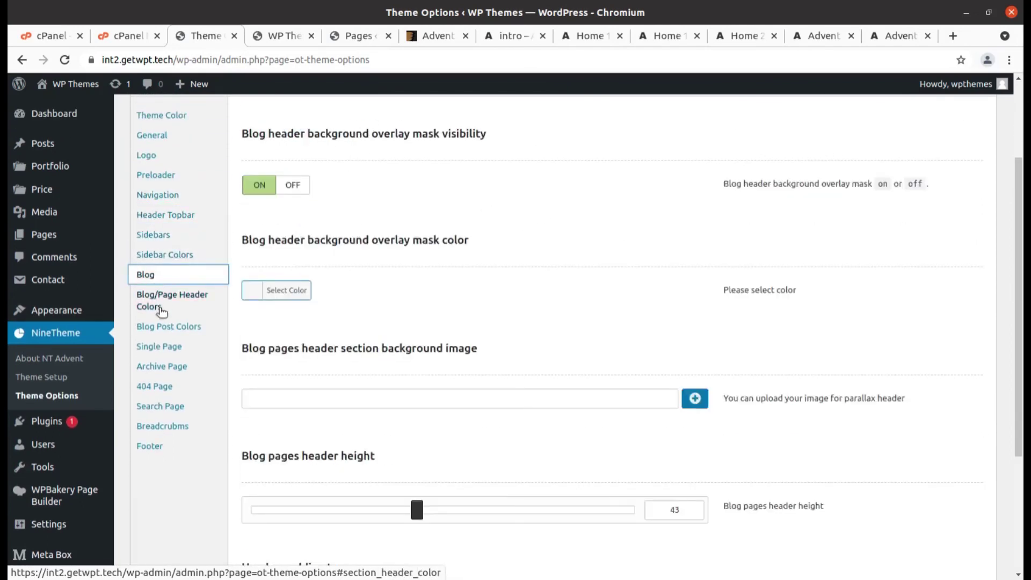
left_click(156, 302)
left_click(162, 326)
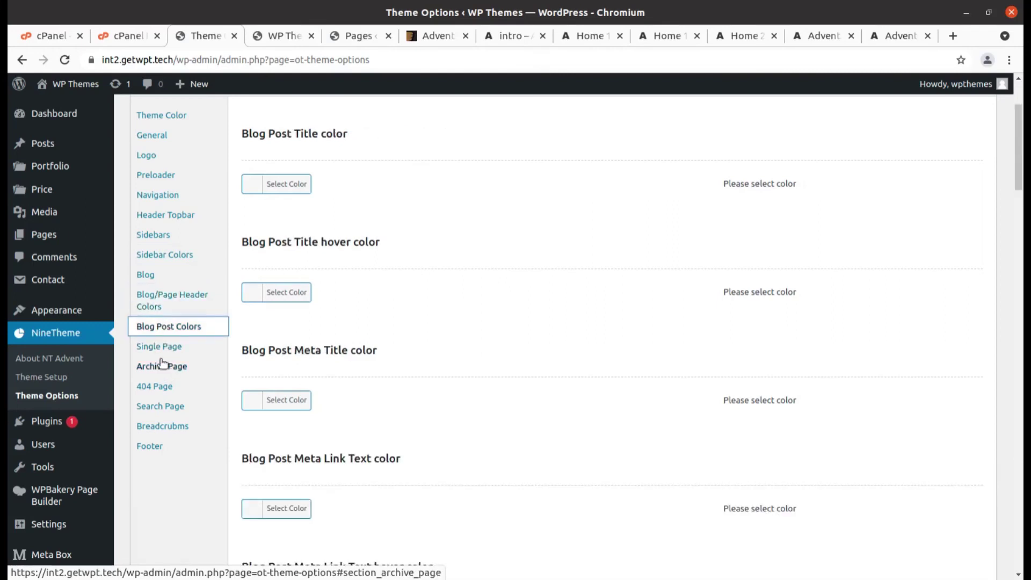
left_click(159, 346)
left_click(161, 366)
left_click(158, 387)
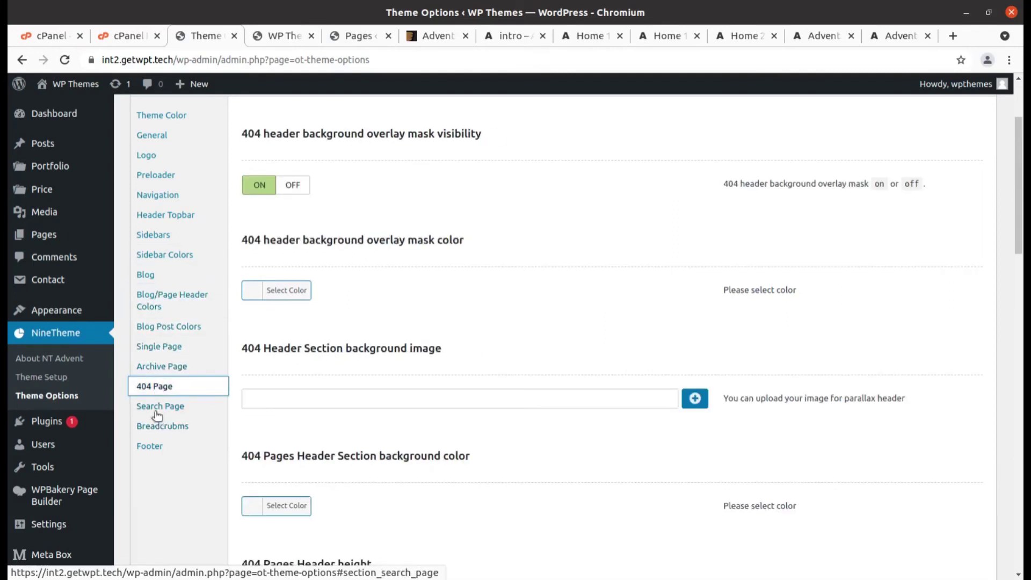
left_click(159, 406)
left_click(157, 427)
left_click(155, 448)
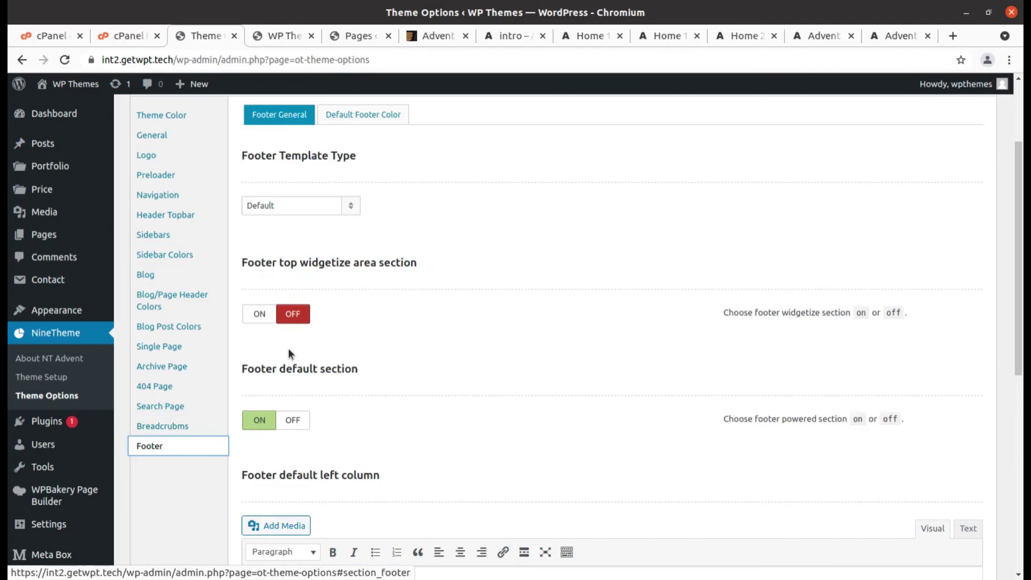
scroll(289, 349, "down", 3)
scroll(289, 354, "up", 3)
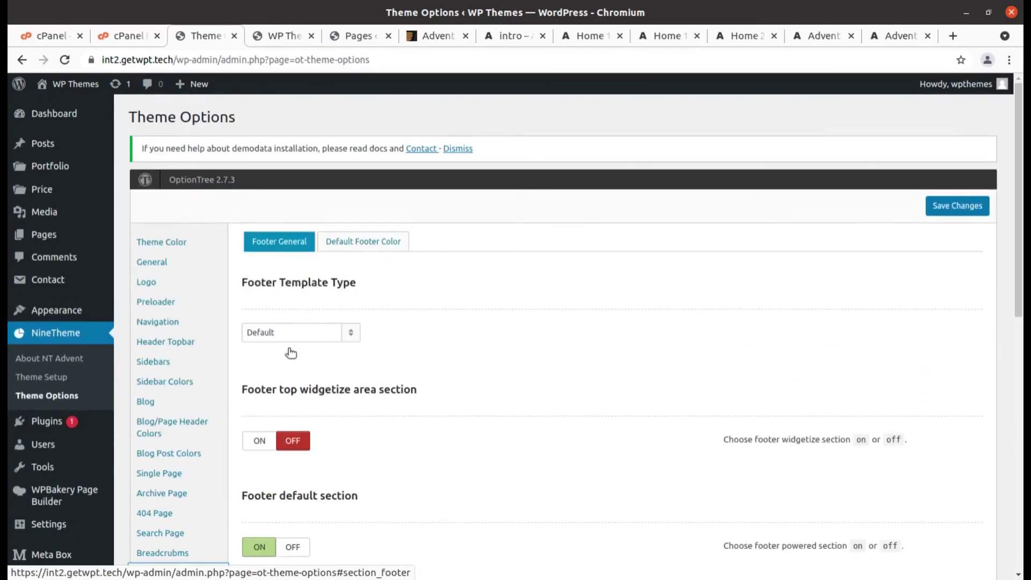
left_click(65, 122)
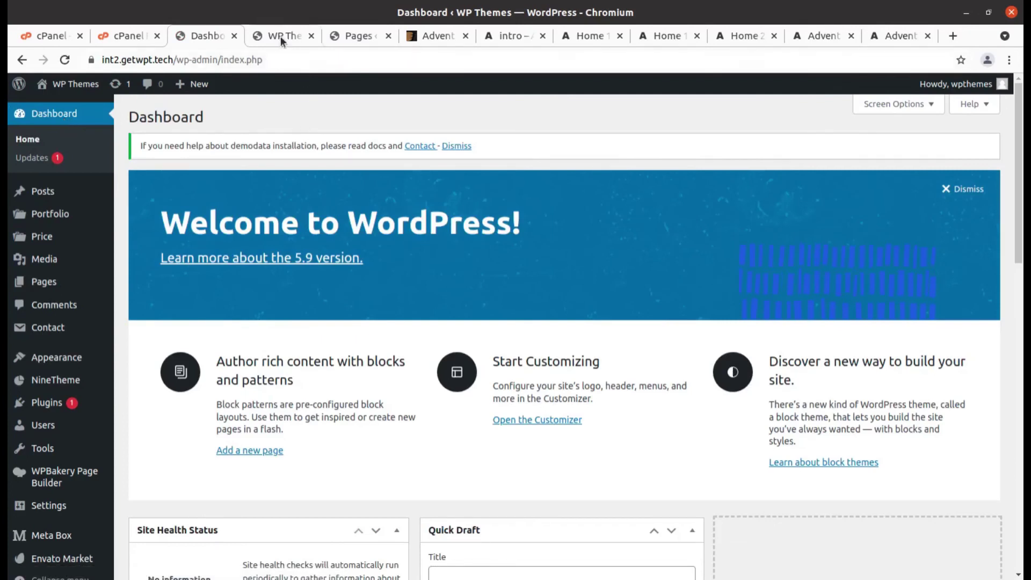
Reload the site's front page and close the extra Pages admin tab
left_click(280, 37)
left_click(65, 59)
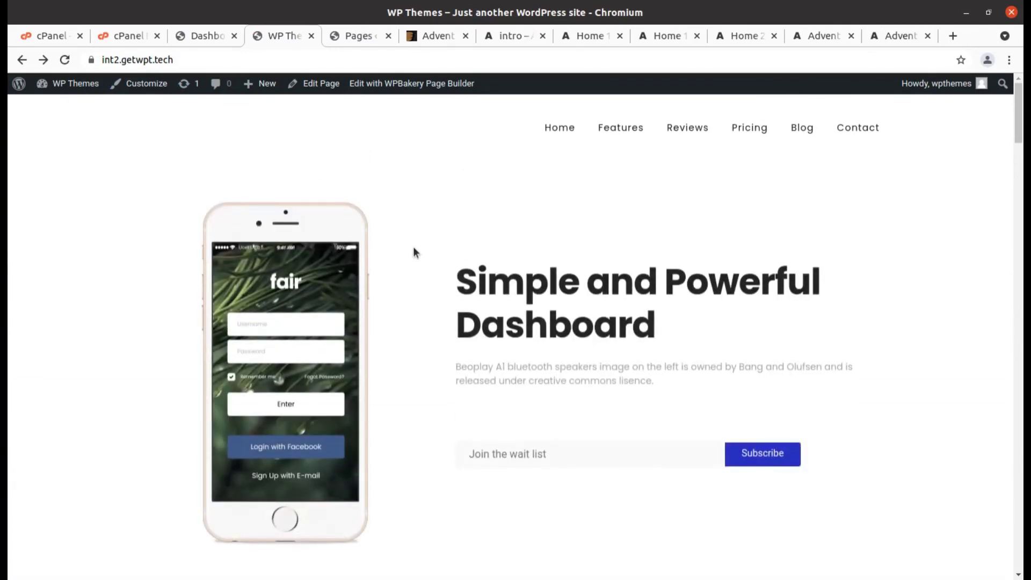
left_click(349, 37)
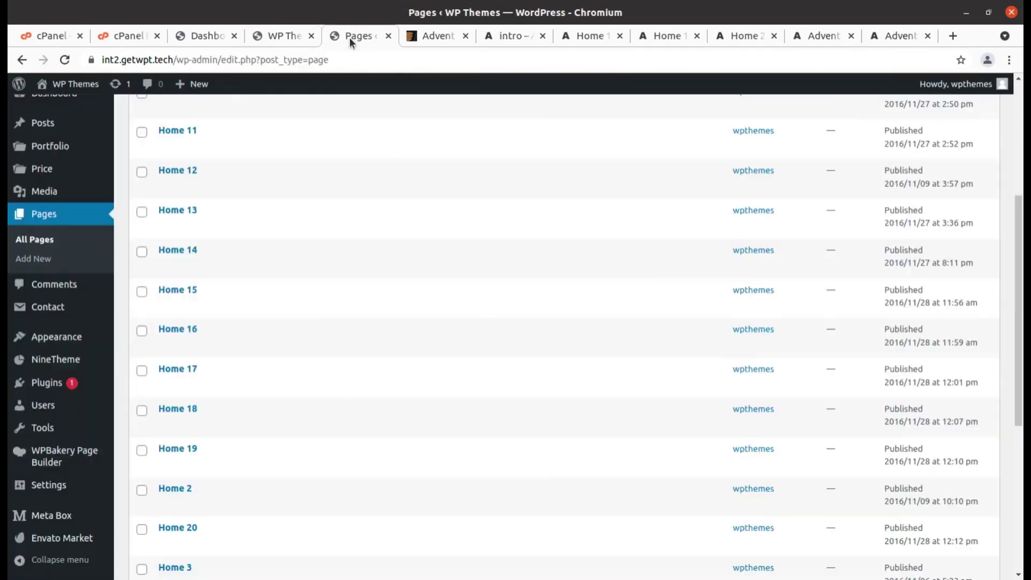
left_click(388, 36)
left_click(274, 36)
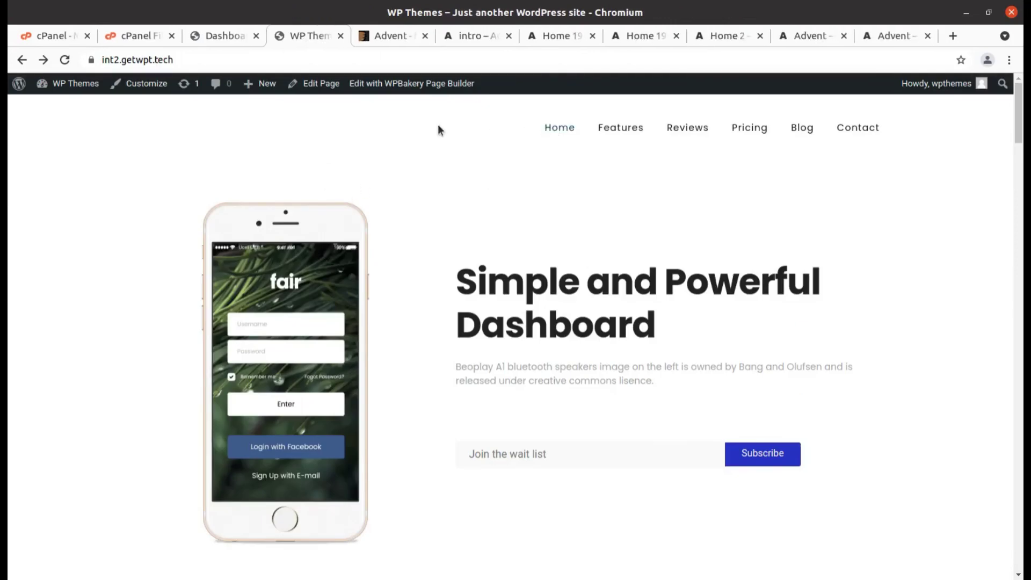
Scroll the 'Simple and Powerful Dashboard' front page and its wait-list subscribe form
scroll(573, 221, "down", 3)
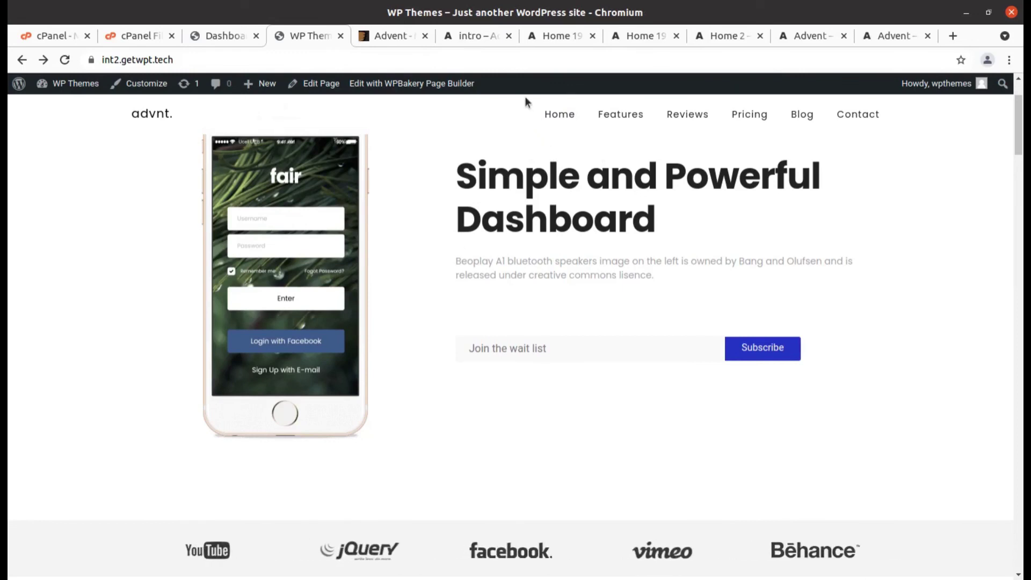
scroll(527, 279, "down", 10)
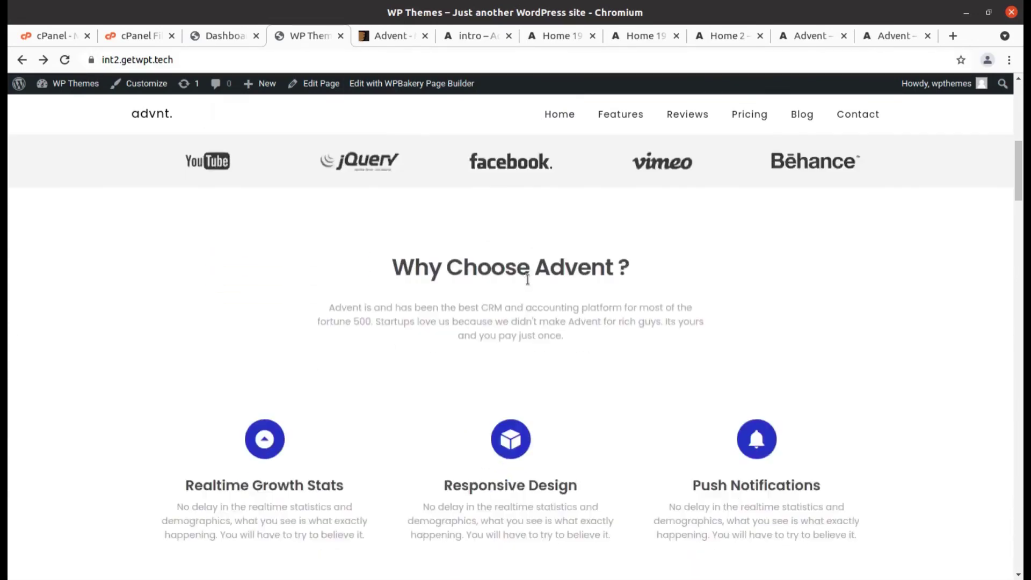
scroll(534, 358, "down", 6)
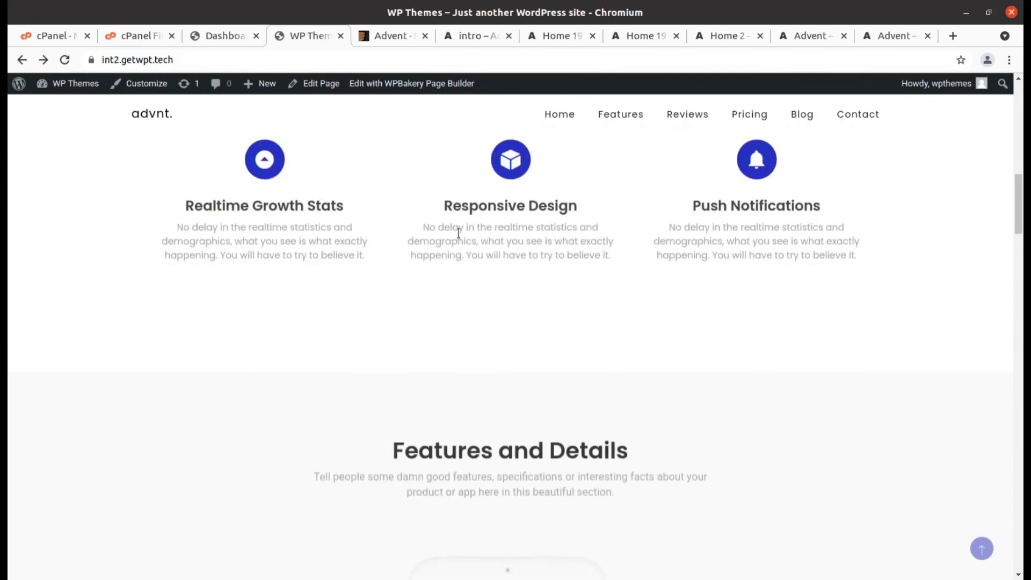
scroll(458, 233, "up", 5)
scroll(458, 233, "up", 9)
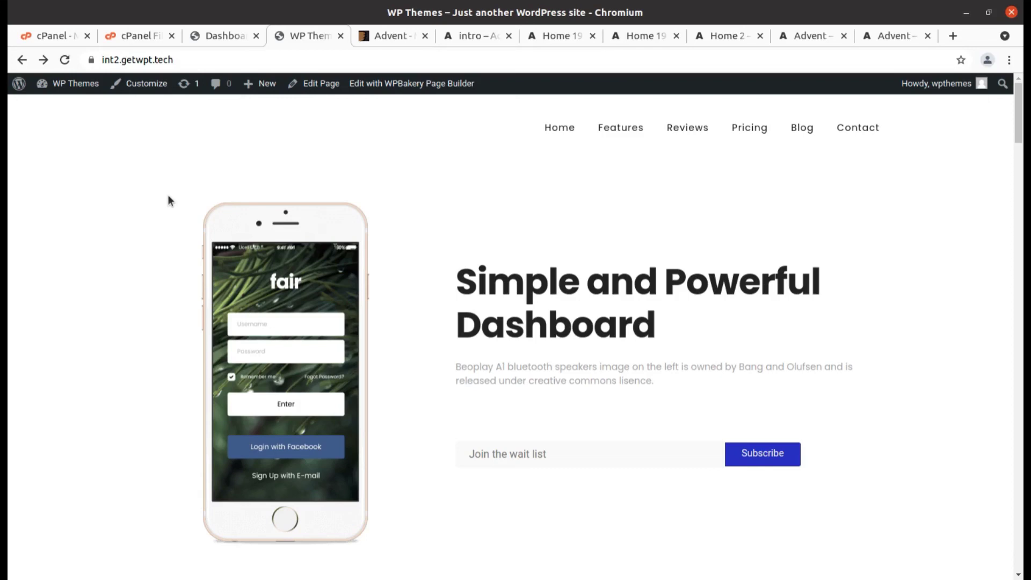
Scroll past Why Choose Advent to the six Lorem Ipsum features around the phone mockup
scroll(228, 290, "down", 9)
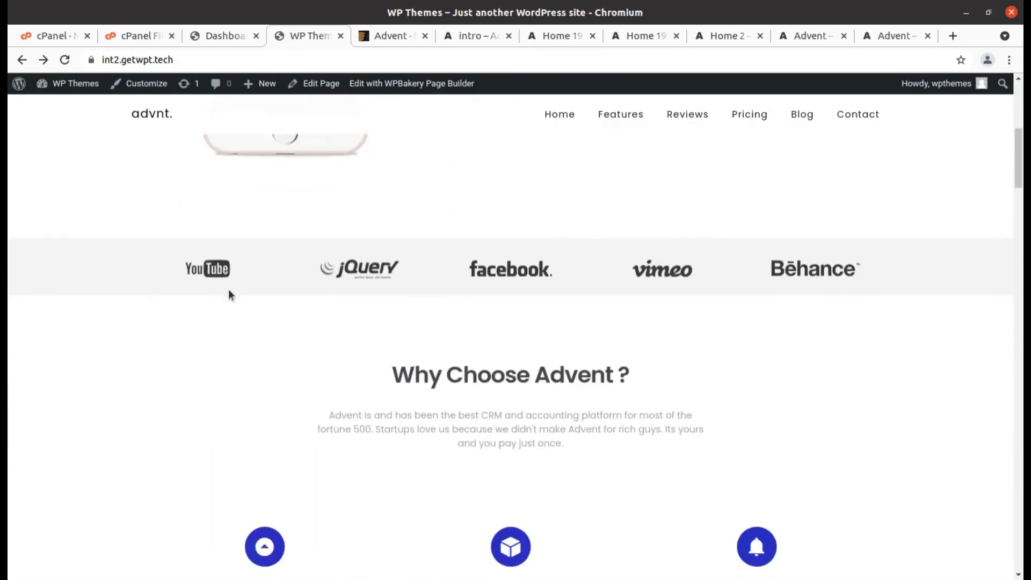
scroll(228, 290, "down", 2)
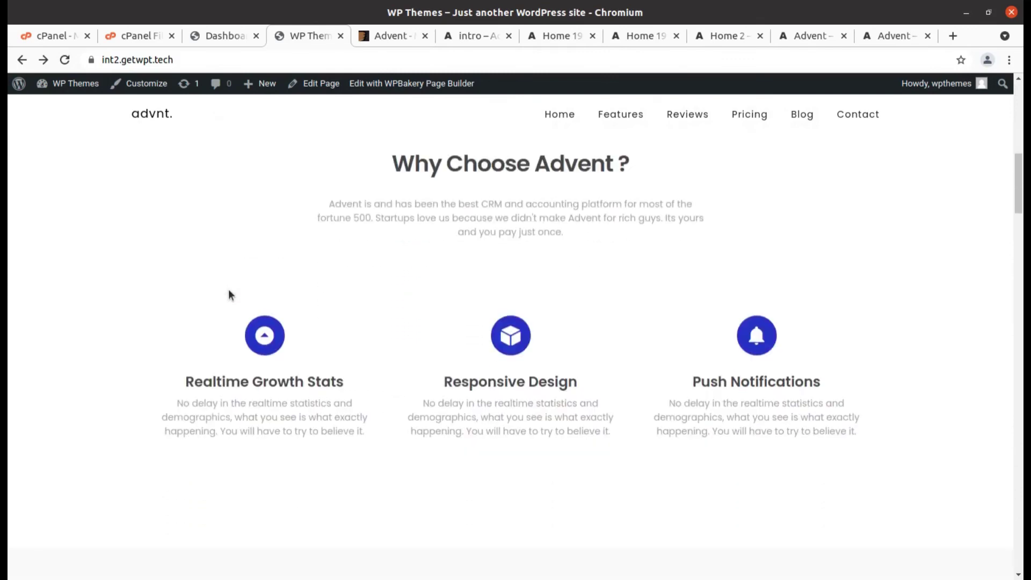
scroll(228, 294, "down", 2)
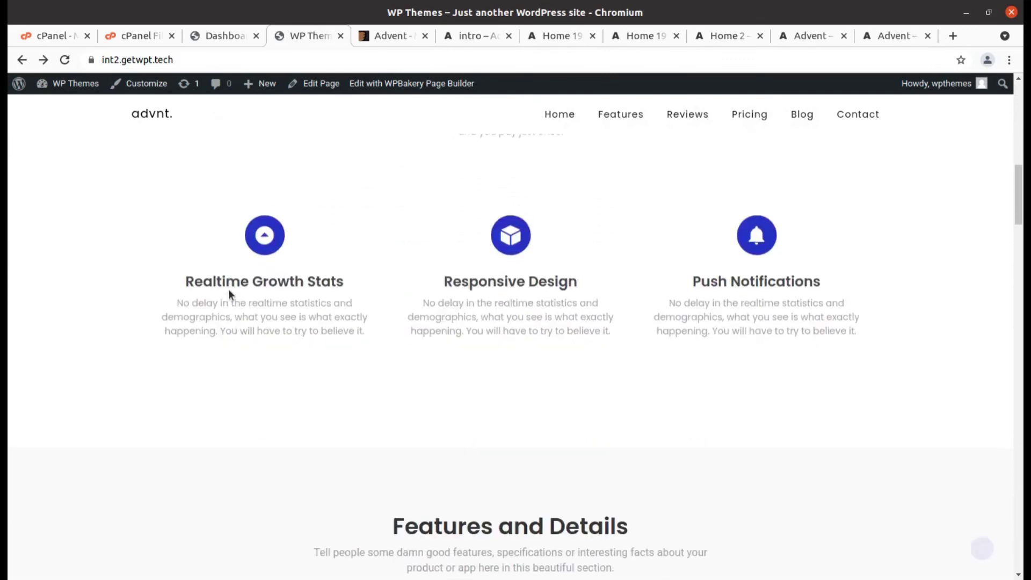
scroll(228, 293, "down", 3)
scroll(229, 296, "down", 7)
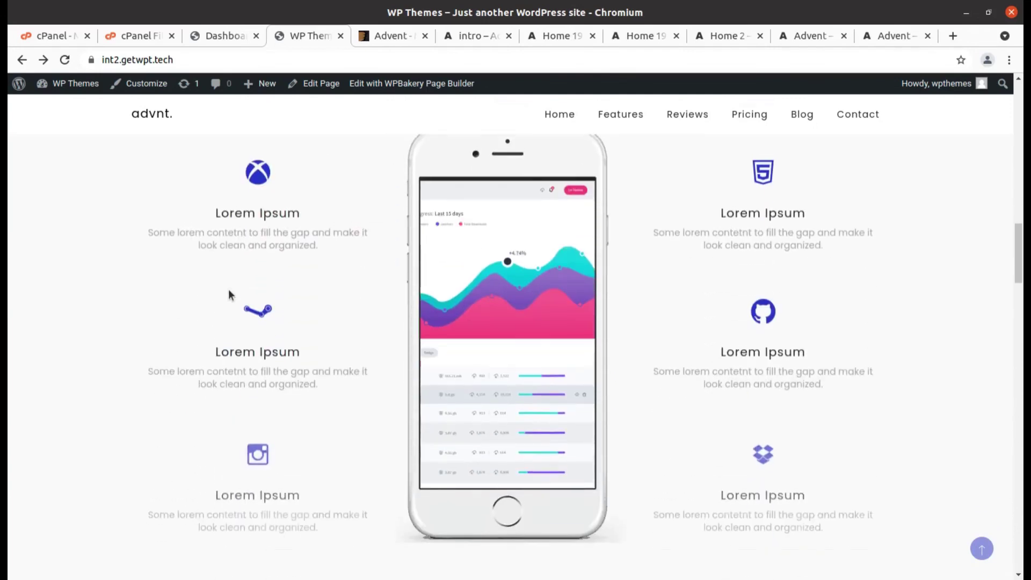